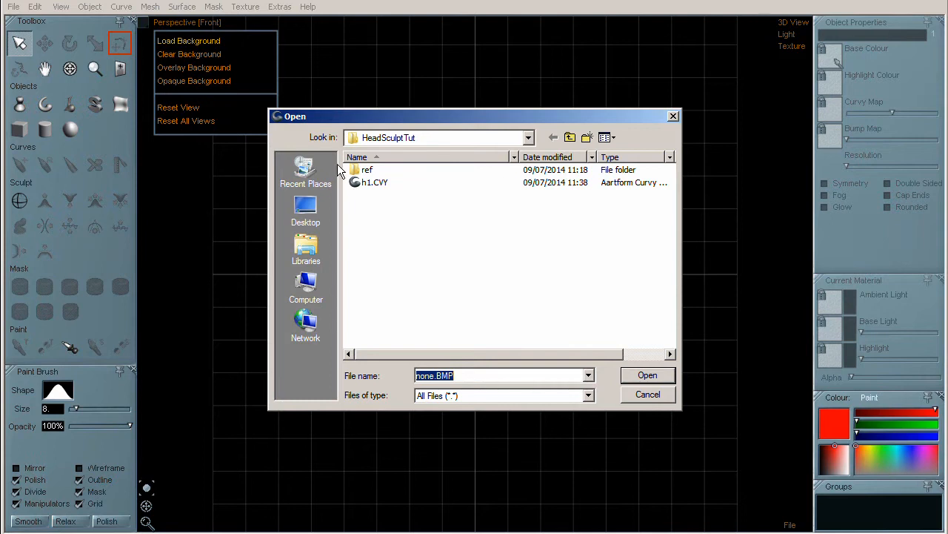
# - Load loomis-ref.jpg as the Perspective view's background and switch to the four-view layout
pyautogui.click(539, 208)
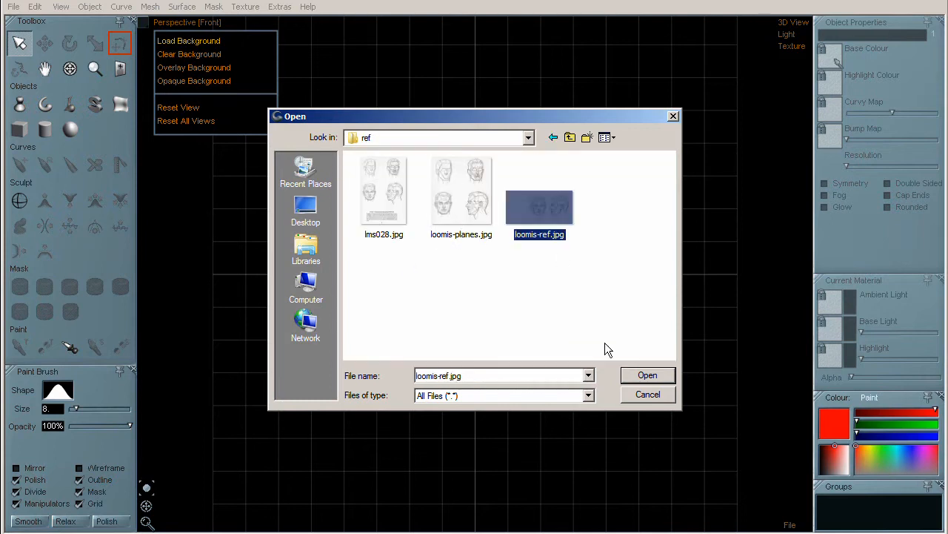
pyautogui.click(647, 375)
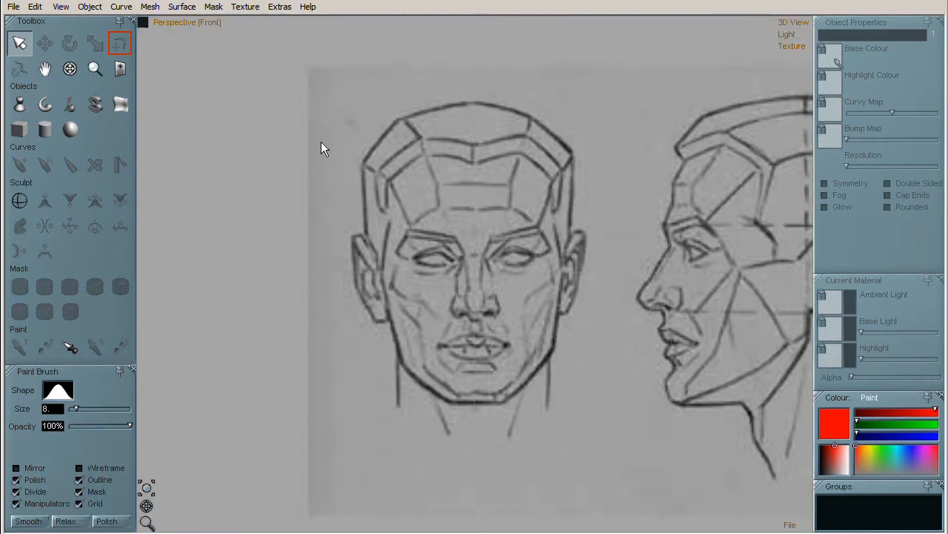
pyautogui.click(144, 24)
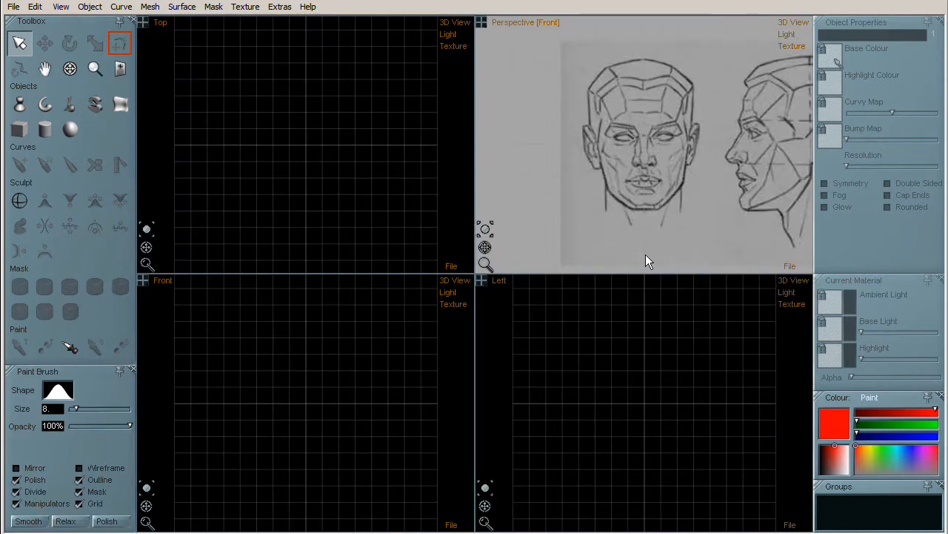
# - Load loomis-ref.jpg as the Left view's background, with the profile head filling the view
pyautogui.click(501, 286)
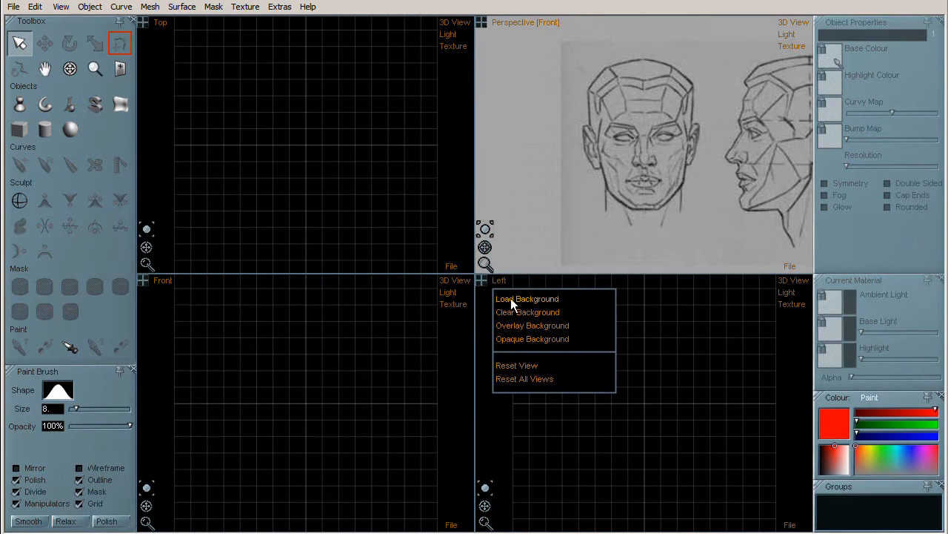
pyautogui.click(511, 298)
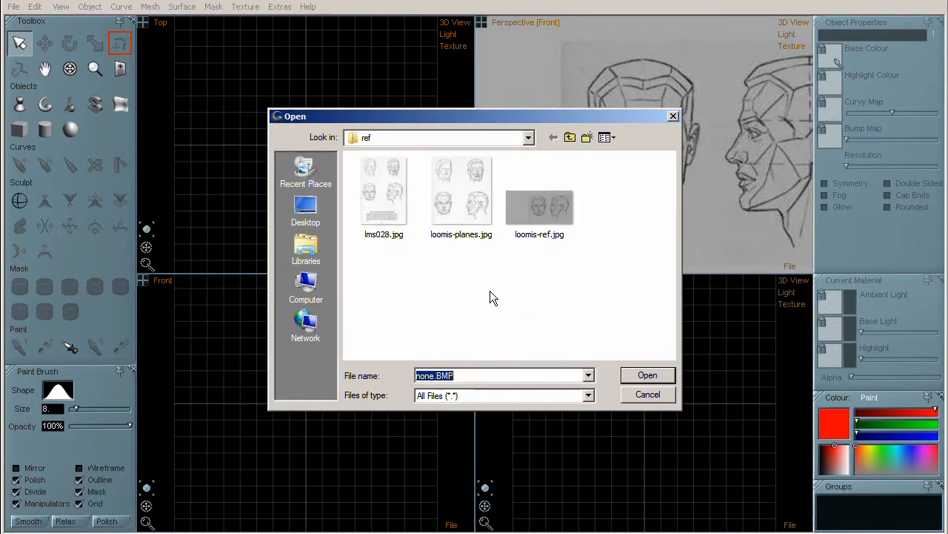
pyautogui.click(534, 218)
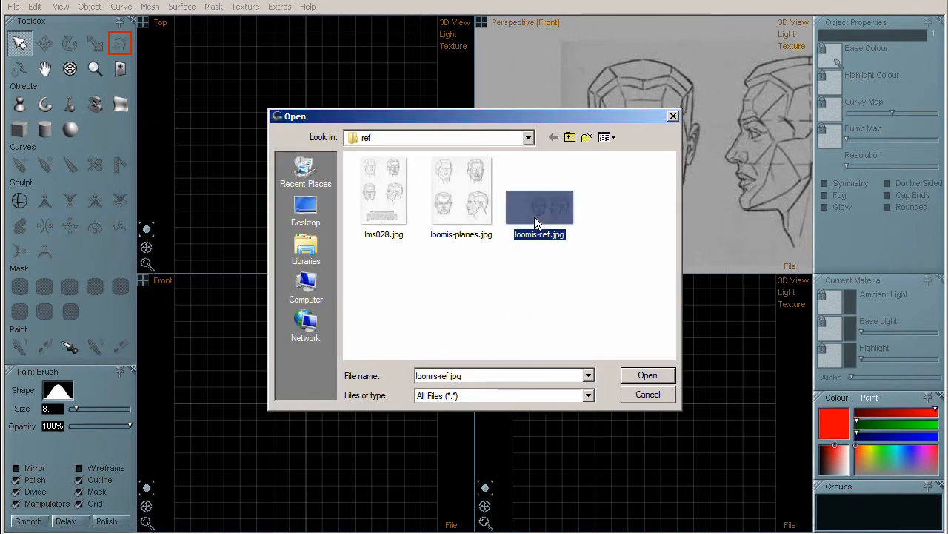
pyautogui.click(650, 378)
pyautogui.moveTo(706, 447); pyautogui.dragTo(576, 443, button='middle')
pyautogui.moveTo(643, 433); pyautogui.dragTo(633, 428, button='middle')
pyautogui.scroll(3, 640, 424)
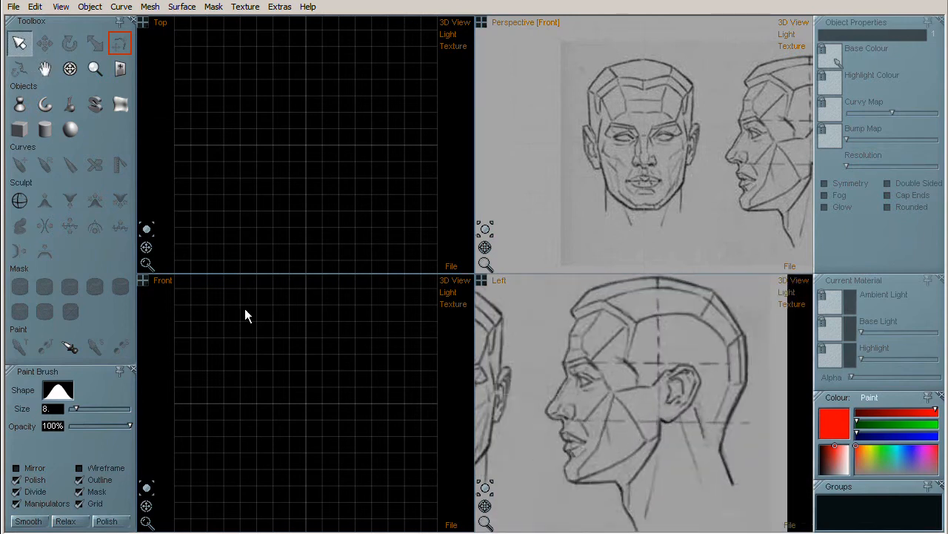
# - Load loomis-ref.jpg as the Front view's background, with the front-facing head matching the profile head's size and height
pyautogui.click(164, 288)
pyautogui.click(184, 302)
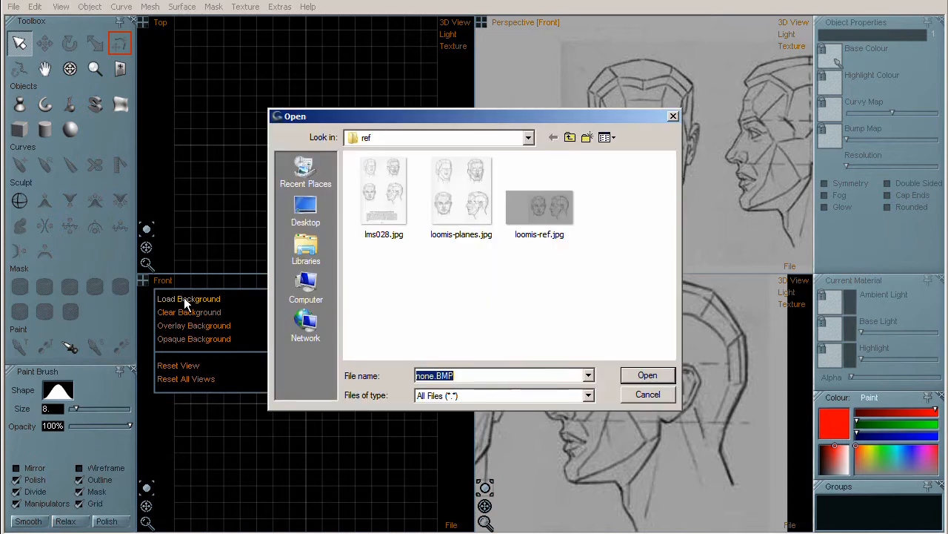
pyautogui.click(550, 214)
pyautogui.click(642, 376)
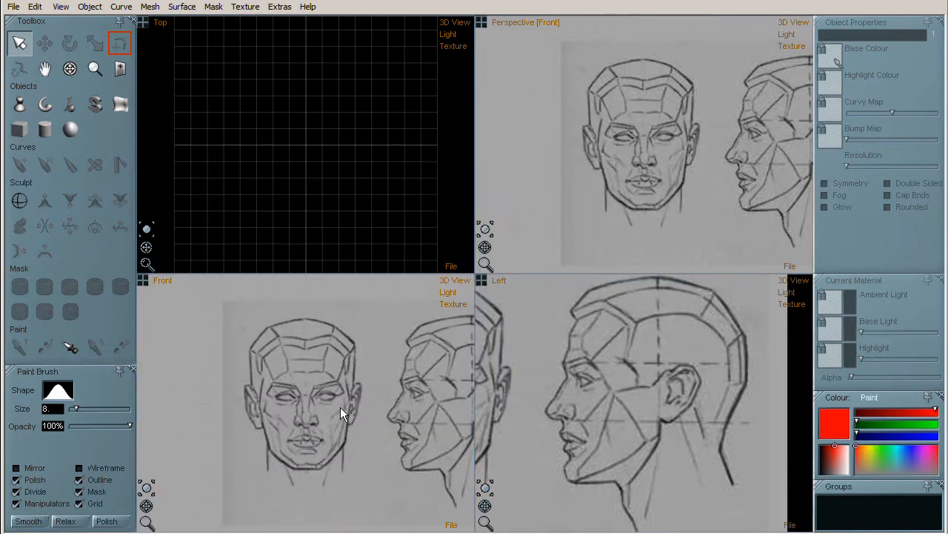
pyautogui.scroll(3, 314, 412)
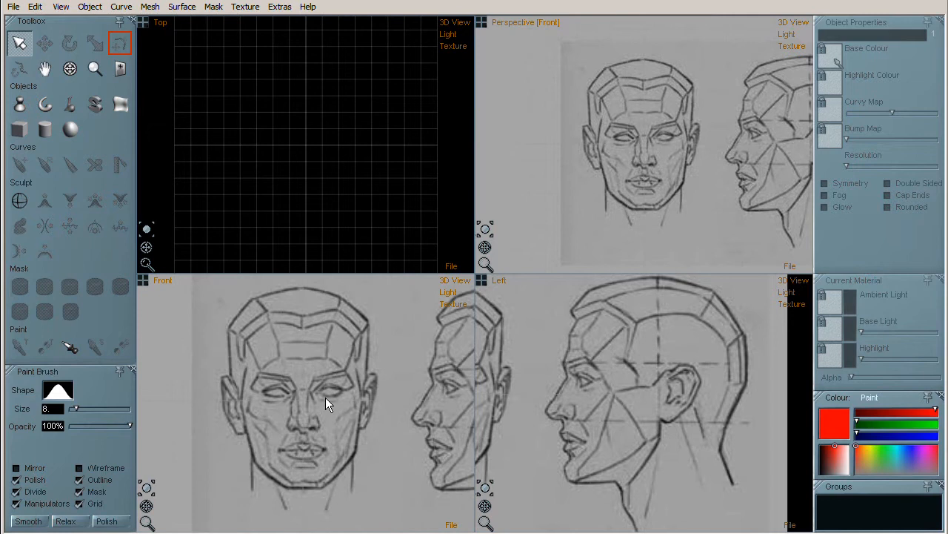
pyautogui.scroll(-4, 326, 397)
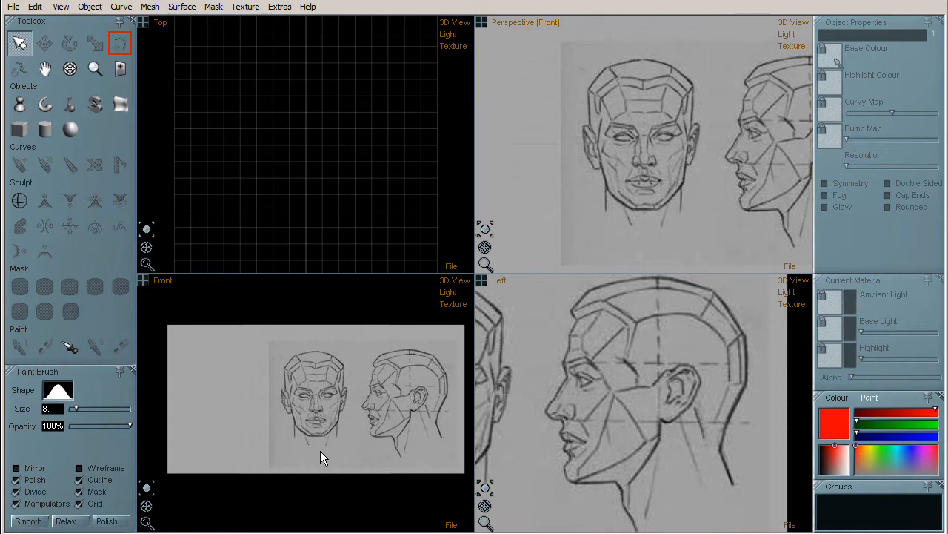
pyautogui.scroll(4, 316, 416)
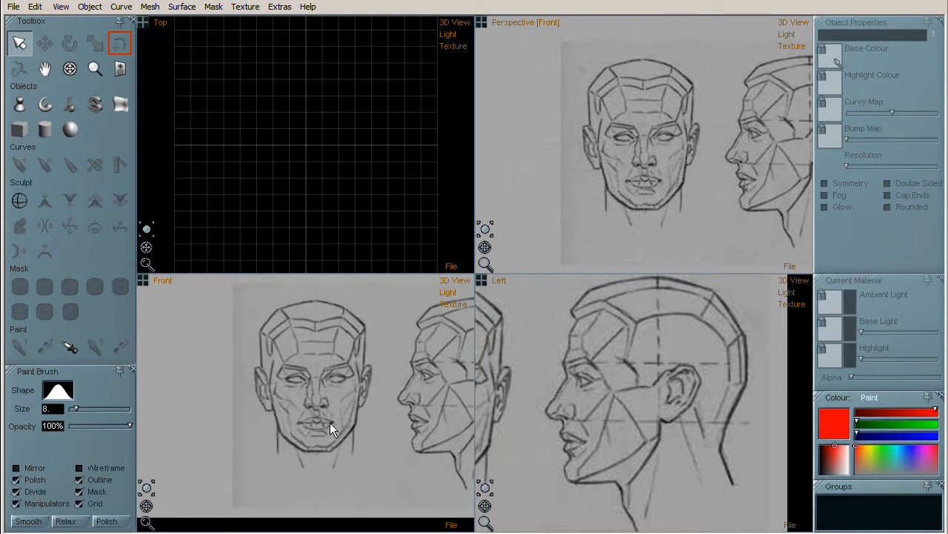
pyautogui.scroll(3, 330, 423)
pyautogui.moveTo(333, 412); pyautogui.dragTo(341, 420, button='middle')
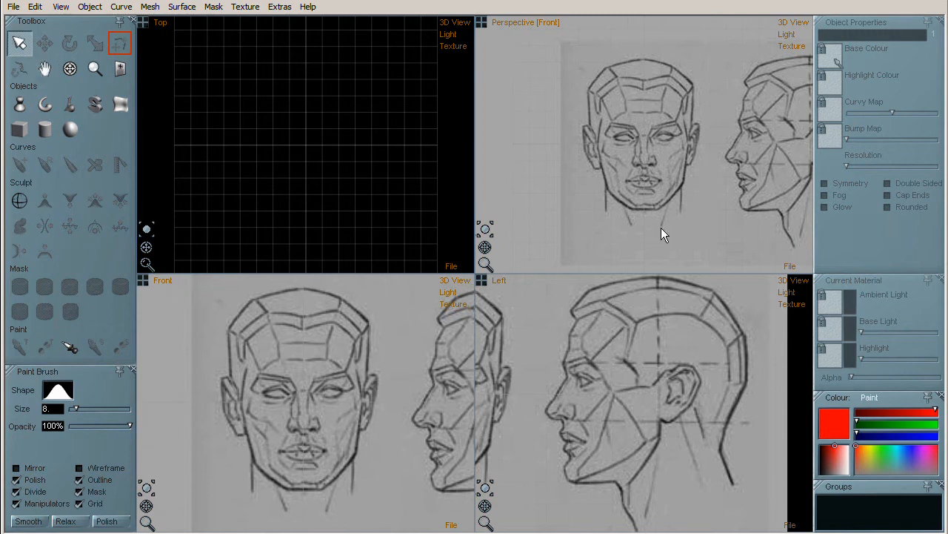
# - Clear the Perspective view's background and set the Left and Front reference backgrounds to overlay
pyautogui.click(516, 23)
pyautogui.click(563, 54)
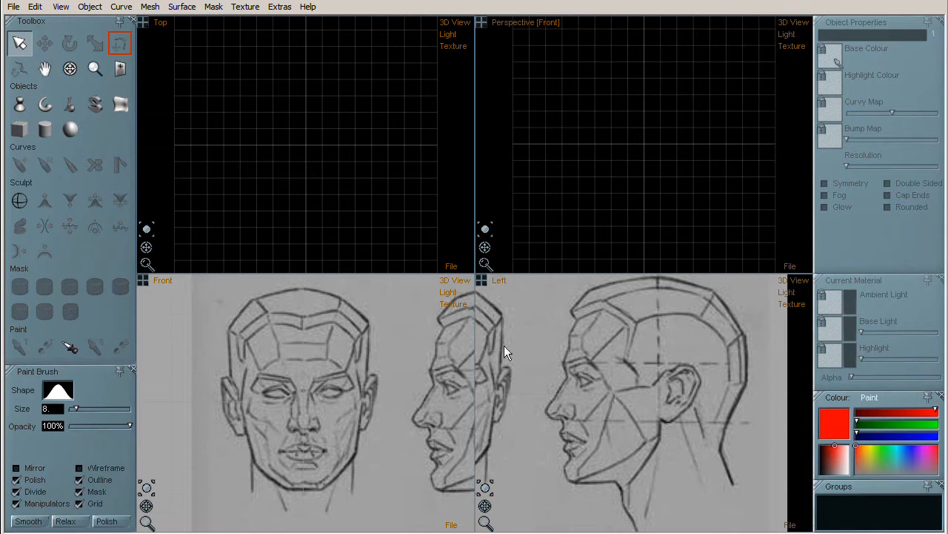
pyautogui.click(500, 279)
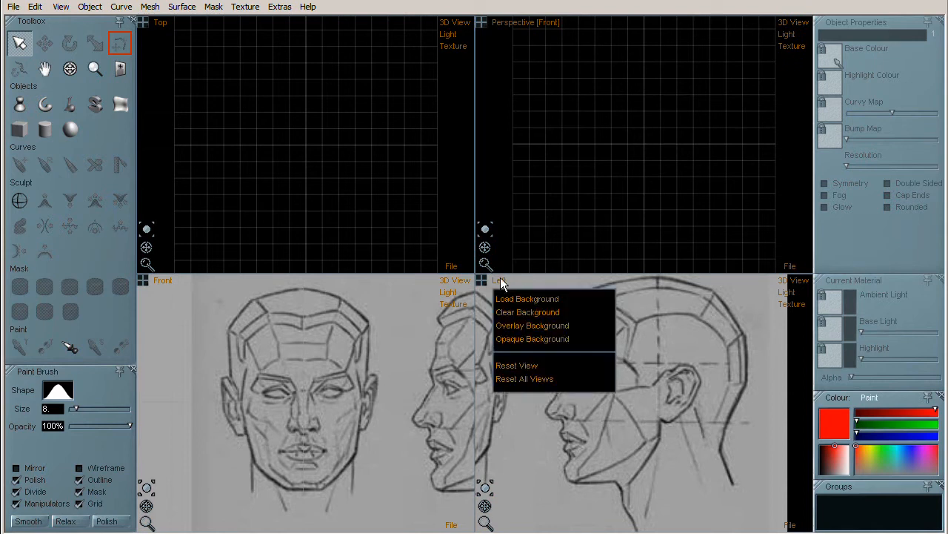
pyautogui.click(532, 326)
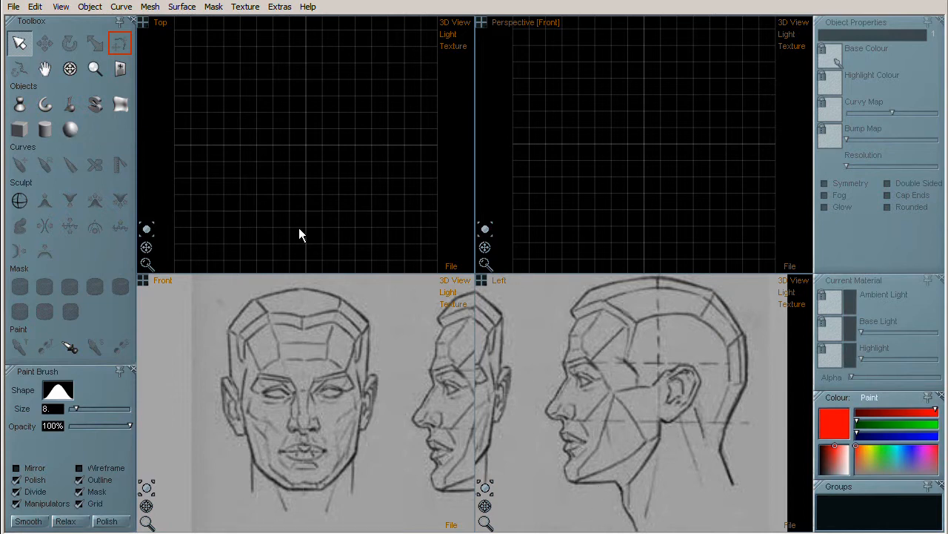
# - Draw a Lathe along the face profile from crown to jaw in the Left view, and add a curve around the skull's back
pyautogui.click(21, 104)
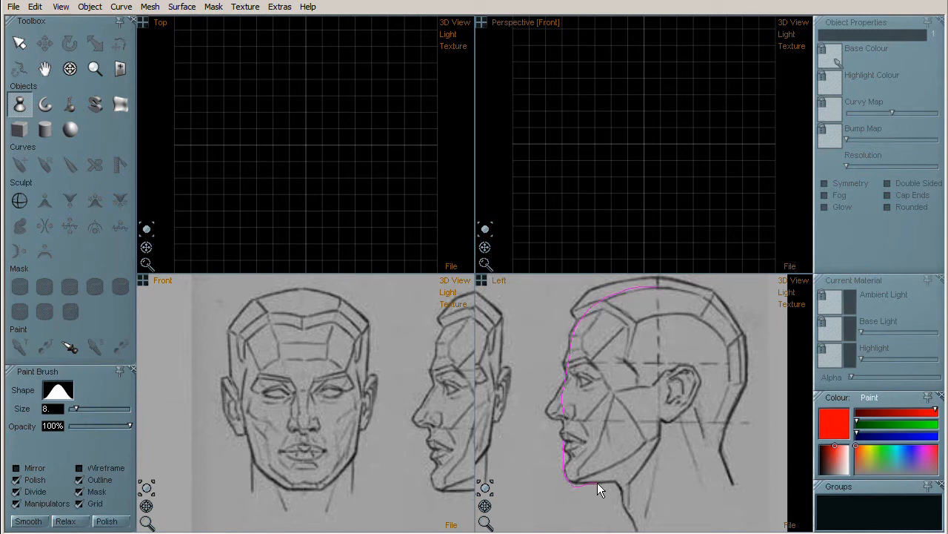
pyautogui.moveTo(635, 486); pyautogui.dragTo(644, 483)
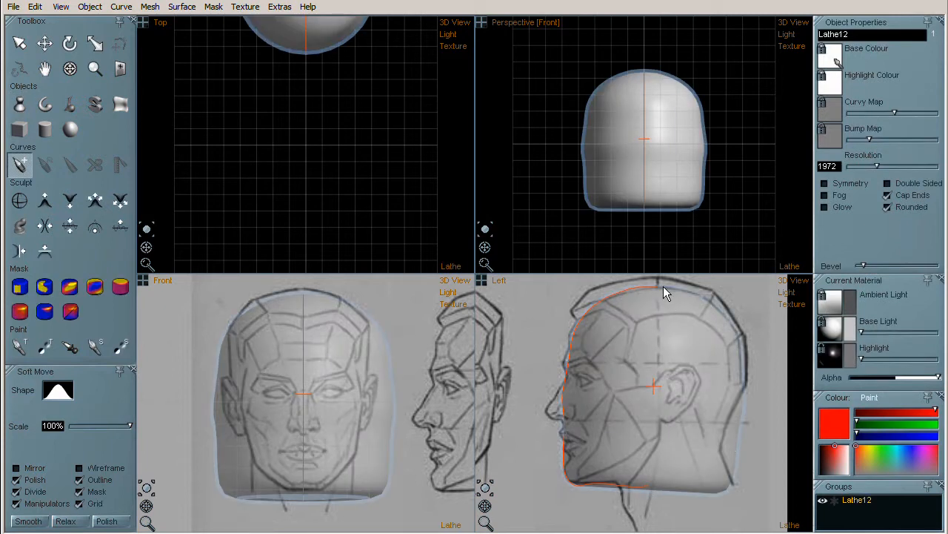
pyautogui.moveTo(701, 297); pyautogui.dragTo(736, 348)
pyautogui.moveTo(679, 464); pyautogui.dragTo(669, 478)
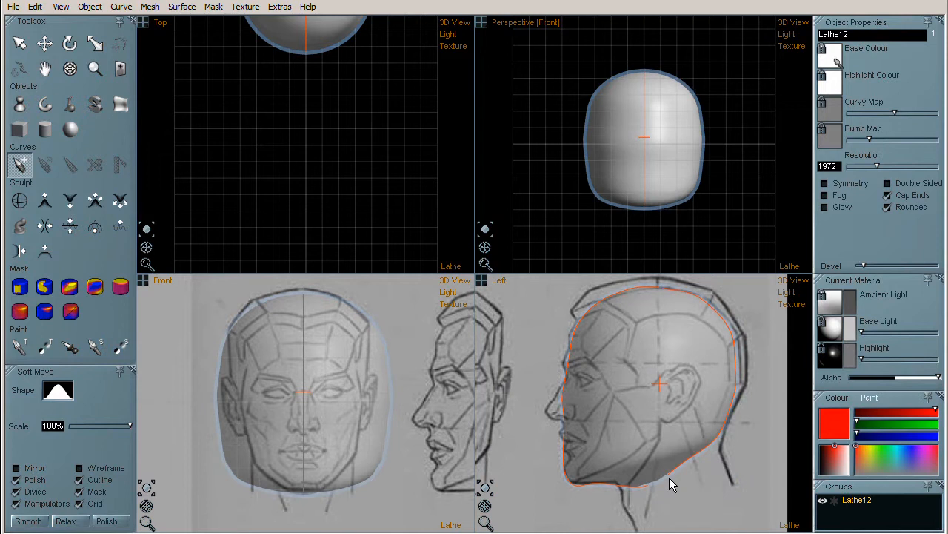
# - Turn off the grid display in the views
pyautogui.moveTo(485, 248); pyautogui.dragTo(538, 234)
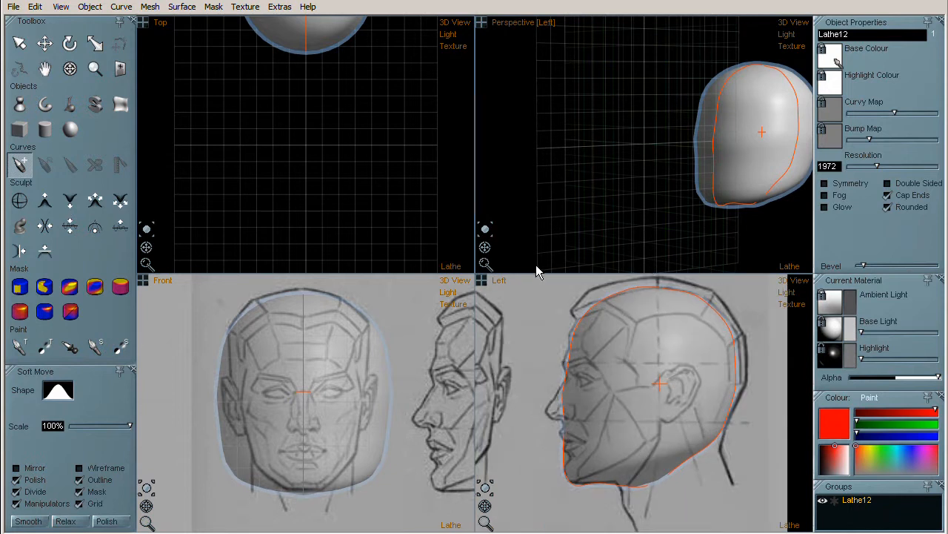
pyautogui.click(486, 232)
pyautogui.moveTo(652, 175)
pyautogui.mouseDown(button='middle')
pyautogui.moveTo(603, 170)
pyautogui.moveTo(637, 174)
pyautogui.mouseUp(button='middle')
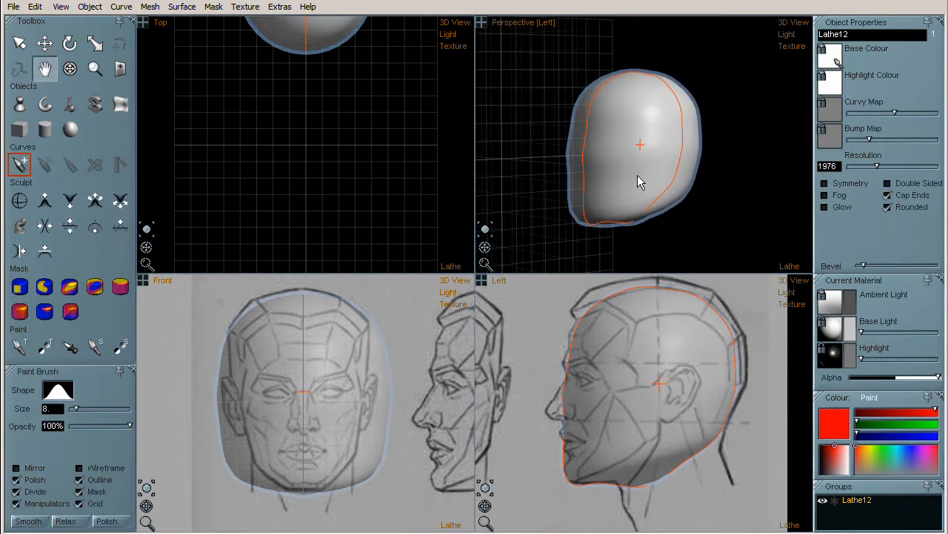
pyautogui.click(487, 229)
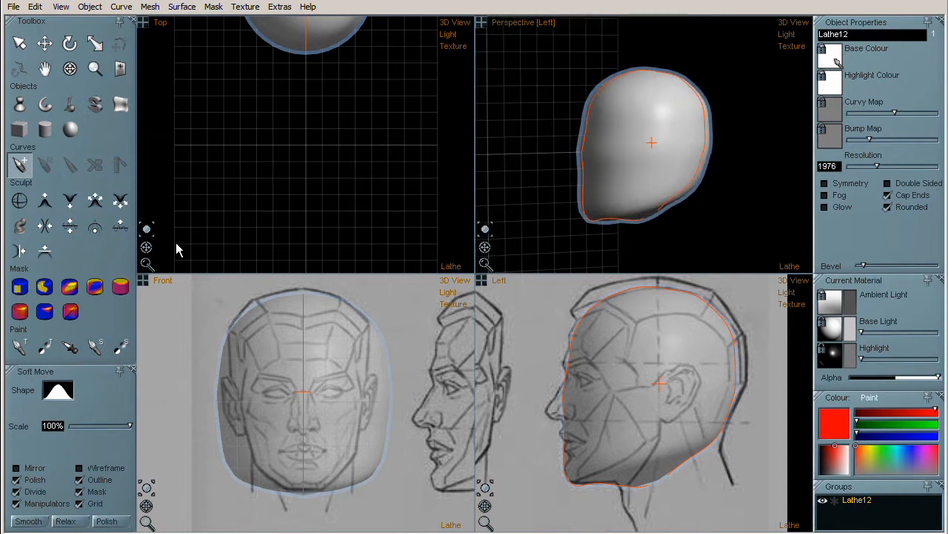
pyautogui.click(79, 504)
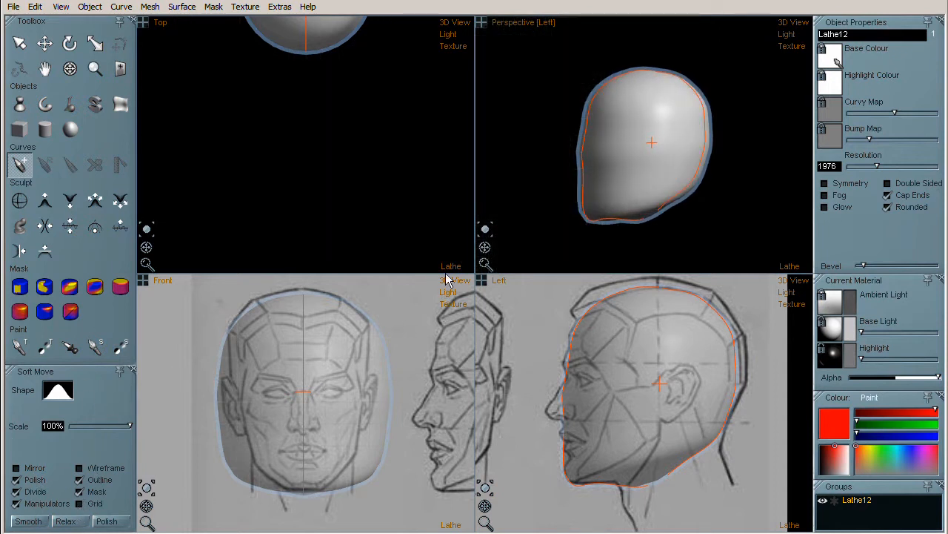
# - Add a curve in the Front view tracing one side of the head from crown to chin
pyautogui.moveTo(486, 247); pyautogui.dragTo(538, 256)
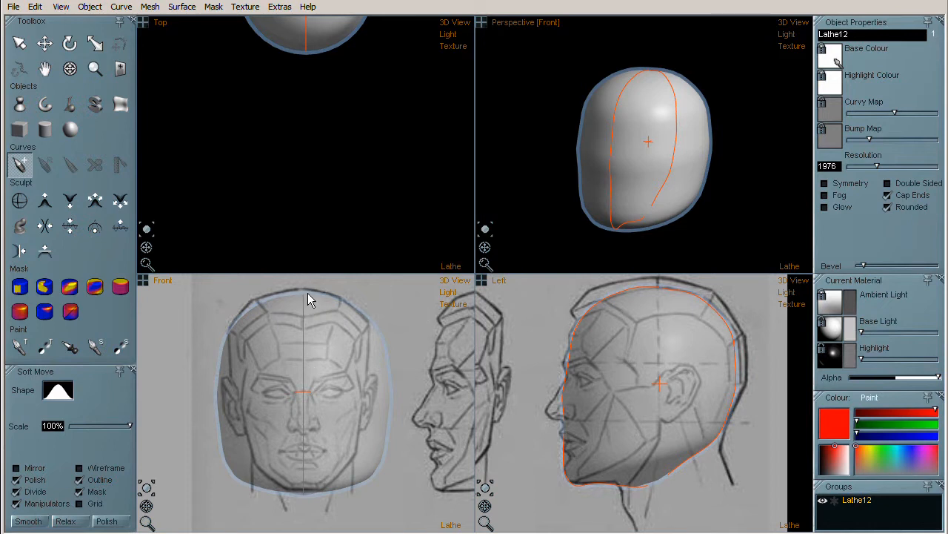
pyautogui.moveTo(334, 306)
pyautogui.mouseDown()
pyautogui.moveTo(361, 331)
pyautogui.moveTo(364, 372)
pyautogui.mouseUp()
pyautogui.moveTo(359, 413)
pyautogui.mouseDown()
pyautogui.moveTo(335, 478)
pyautogui.moveTo(304, 495)
pyautogui.mouseUp()
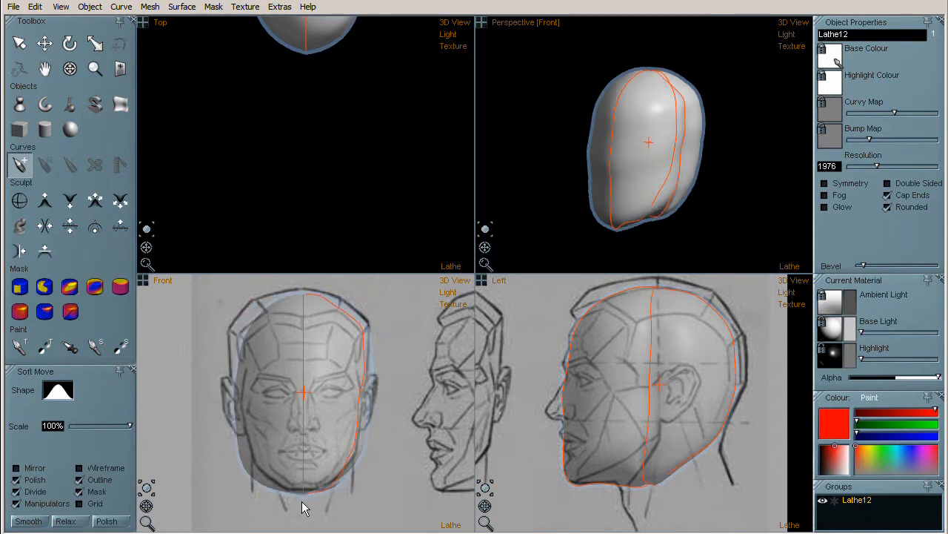
# - Smooth the head's side curve, face profile curve and back-of-skull curve
pyautogui.click(356, 401)
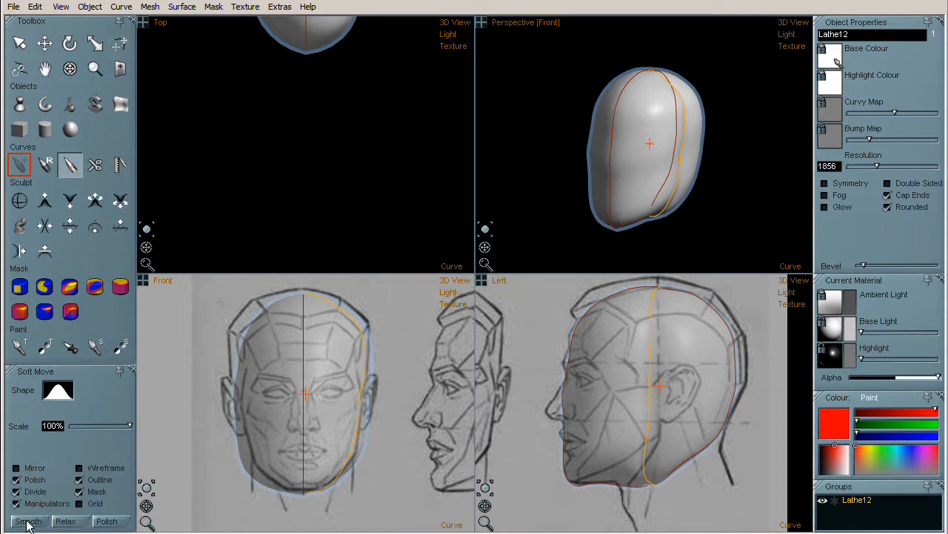
pyautogui.click(576, 434)
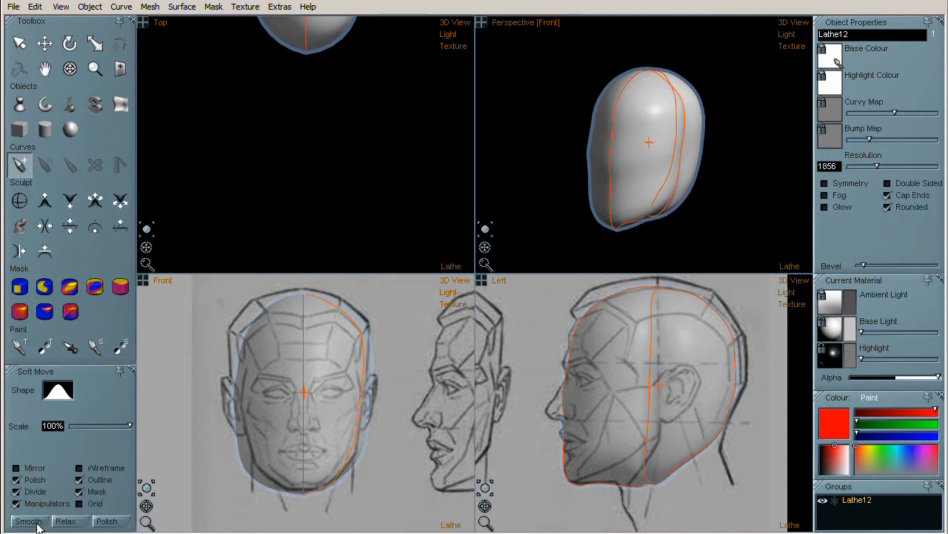
pyautogui.click(569, 409)
pyautogui.click(34, 523)
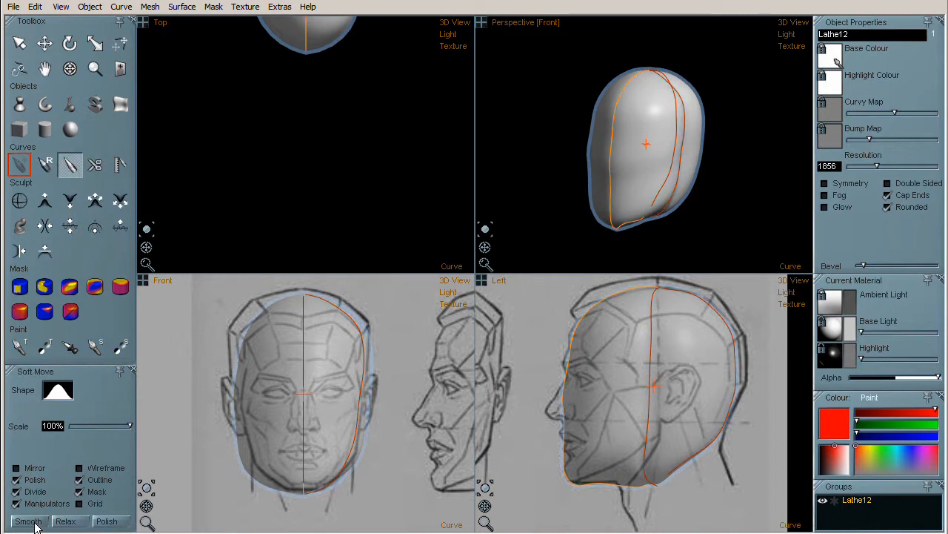
pyautogui.click(746, 393)
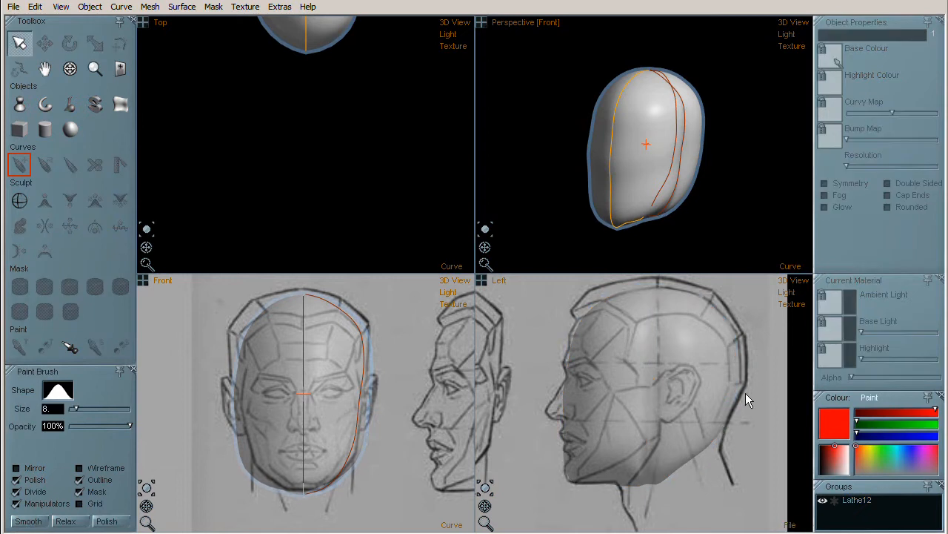
pyautogui.click(722, 403)
pyautogui.click(735, 403)
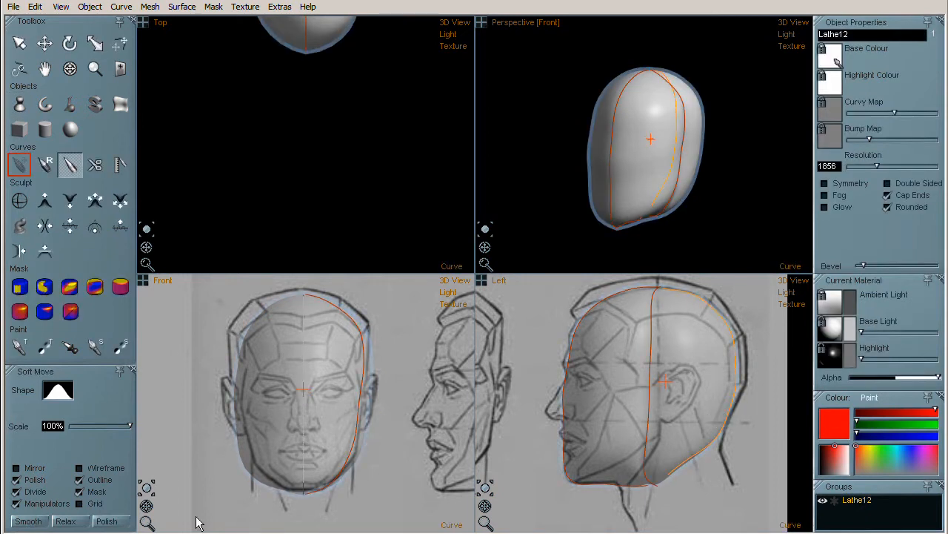
pyautogui.click(28, 524)
# - Reshape the back curve's lower end and line up the side curve with the vertical guide line in the Left view
pyautogui.press('space')
pyautogui.moveTo(665, 480); pyautogui.dragTo(668, 489)
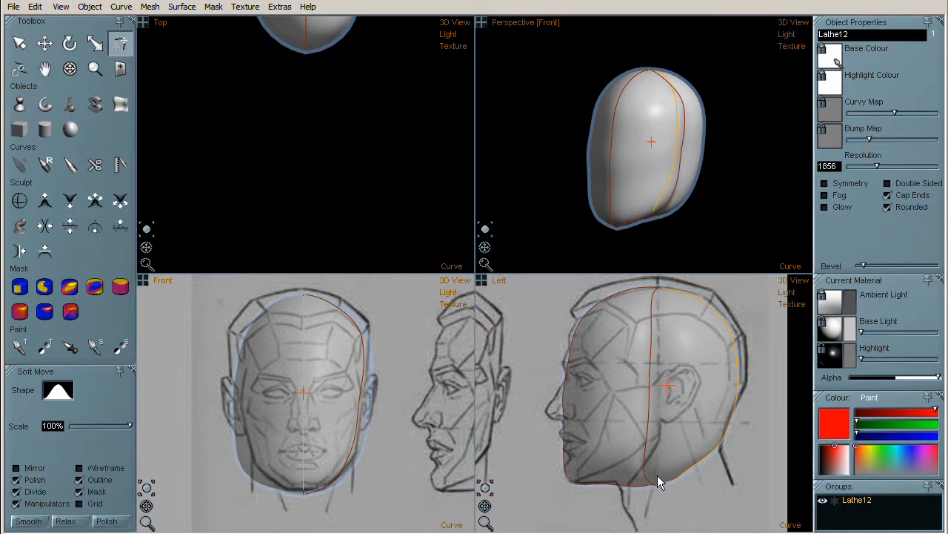
pyautogui.moveTo(647, 471); pyautogui.dragTo(658, 483)
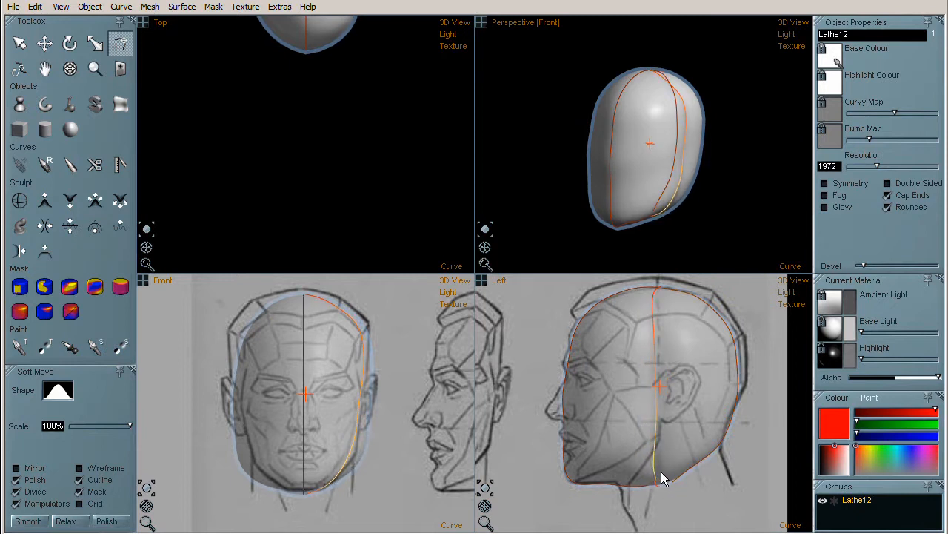
pyautogui.click(660, 294)
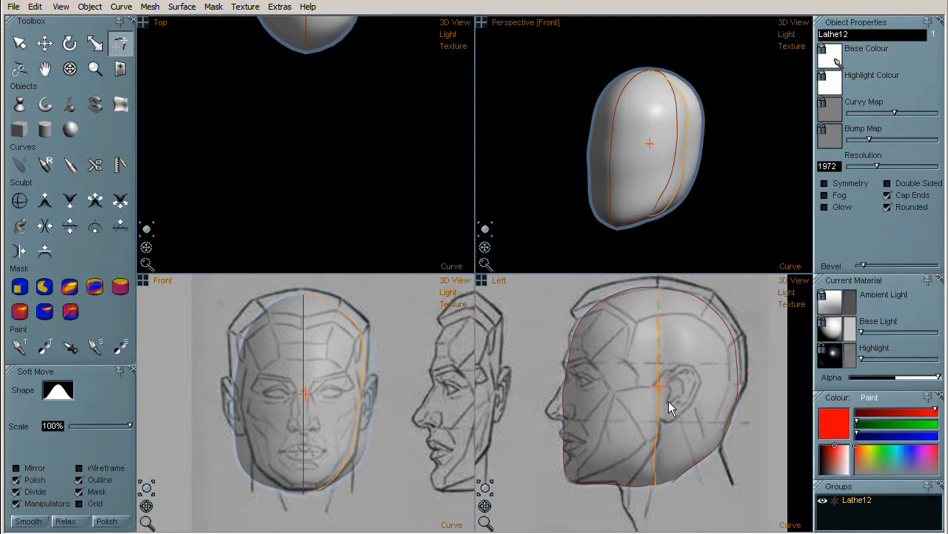
# - Adjust the side curve's temple and jaw sections in the Front view and turn on Symmetry for the head
pyautogui.moveTo(366, 317); pyautogui.dragTo(364, 314)
pyautogui.moveTo(360, 410); pyautogui.dragTo(363, 415)
pyautogui.moveTo(484, 247); pyautogui.dragTo(529, 252)
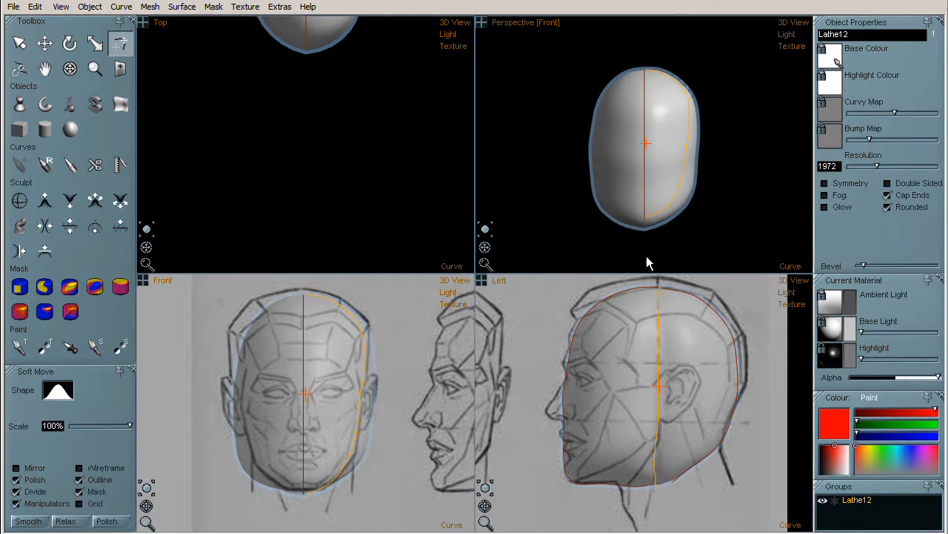
pyautogui.click(825, 185)
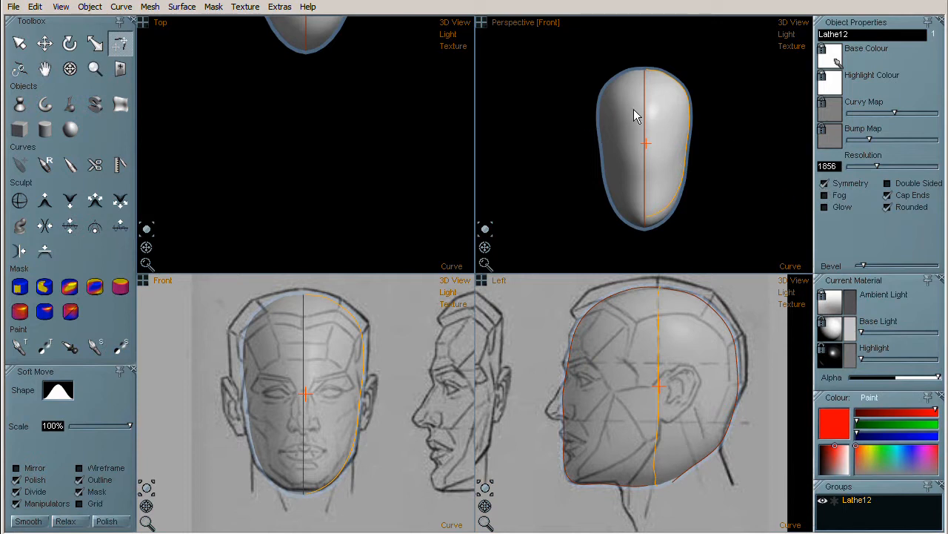
# - Widen the head's side curve around the jaw and temple in the Front view to match the reference drawing
pyautogui.moveTo(485, 247)
pyautogui.mouseDown()
pyautogui.moveTo(405, 246)
pyautogui.moveTo(580, 244)
pyautogui.moveTo(481, 245)
pyautogui.mouseUp()
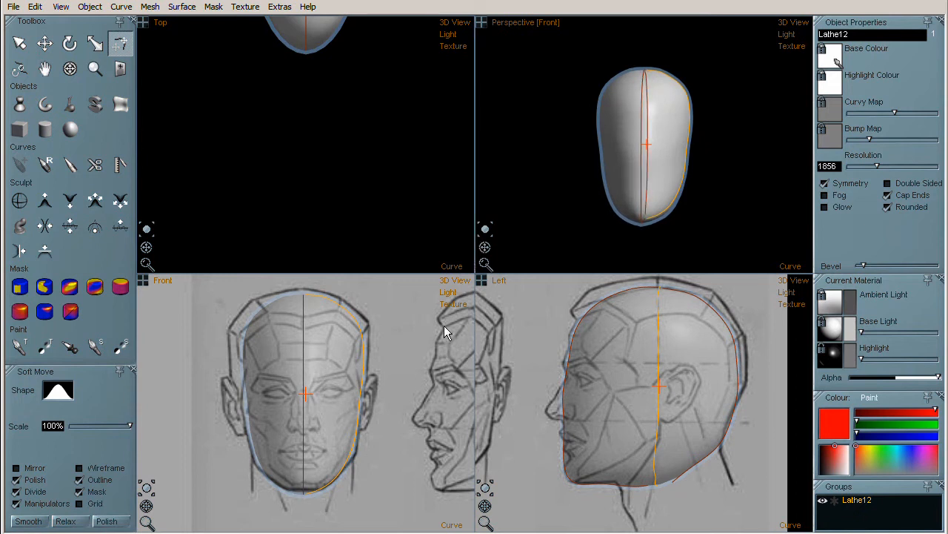
pyautogui.press('space')
pyautogui.press('space')
pyautogui.moveTo(350, 450); pyautogui.dragTo(356, 449)
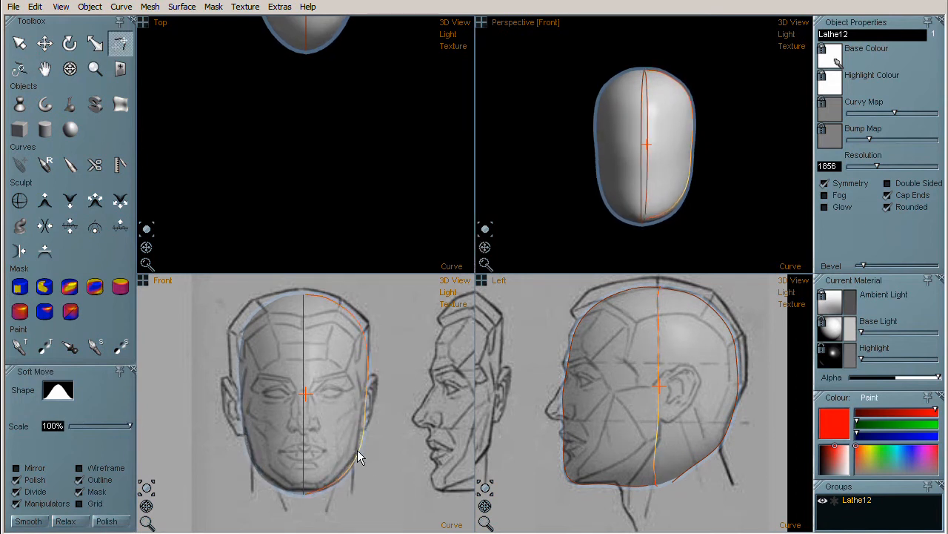
pyautogui.moveTo(359, 321); pyautogui.dragTo(361, 315)
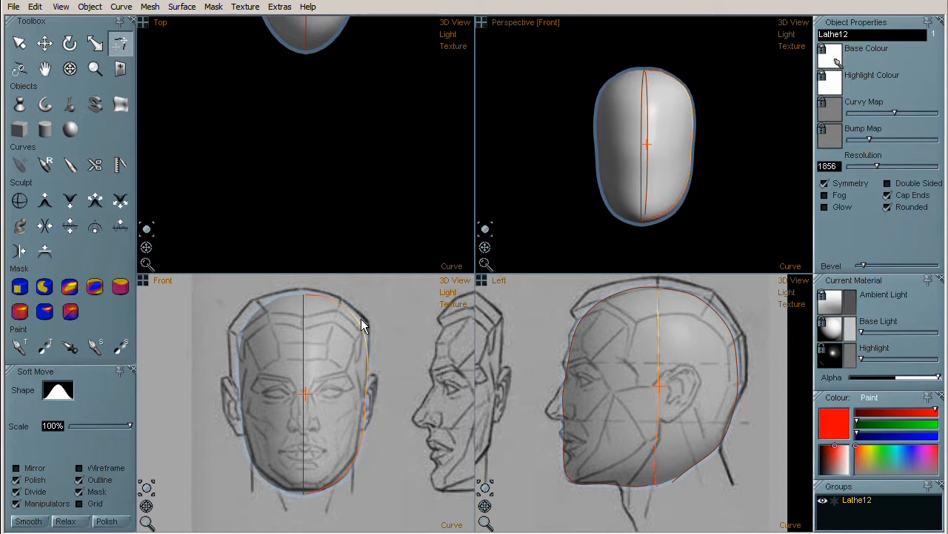
# - Lower the crown ends of the face profile, back-of-skull and side curves so they meet smoothly, and deselect the head
pyautogui.moveTo(485, 247); pyautogui.dragTo(508, 251)
pyautogui.click(660, 292)
pyautogui.moveTo(680, 286); pyautogui.dragTo(679, 295)
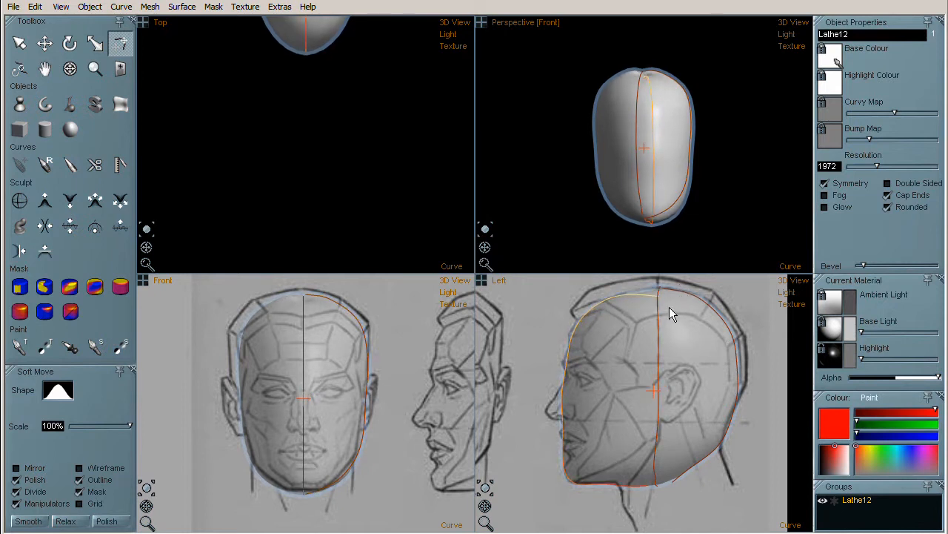
pyautogui.click(666, 286)
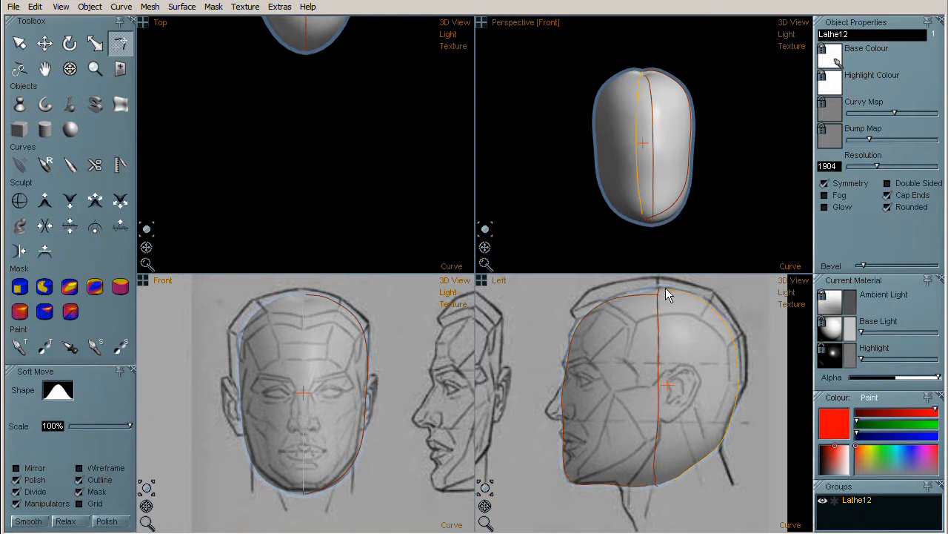
pyautogui.moveTo(654, 283); pyautogui.dragTo(667, 287)
pyautogui.click(665, 282)
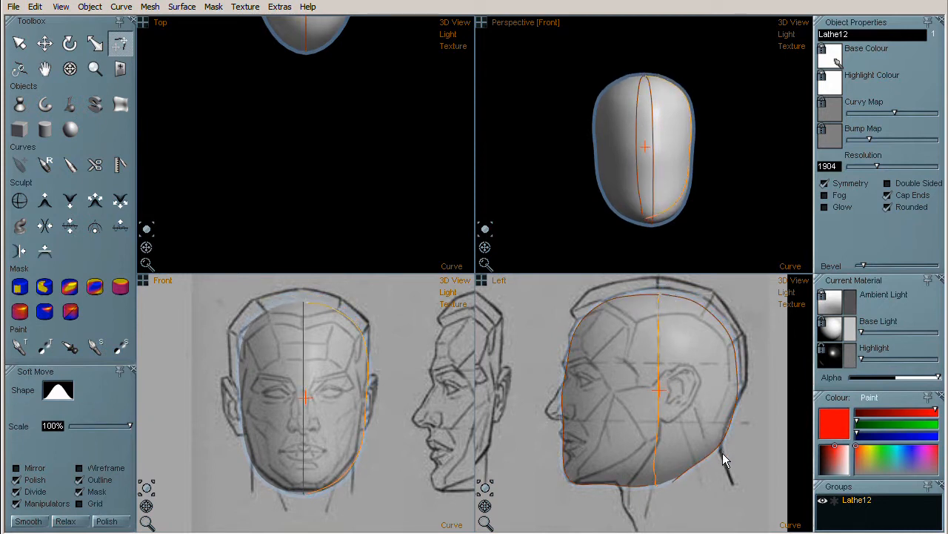
pyautogui.moveTo(486, 247); pyautogui.dragTo(456, 252)
pyautogui.press('Escape')
pyautogui.press('Escape')
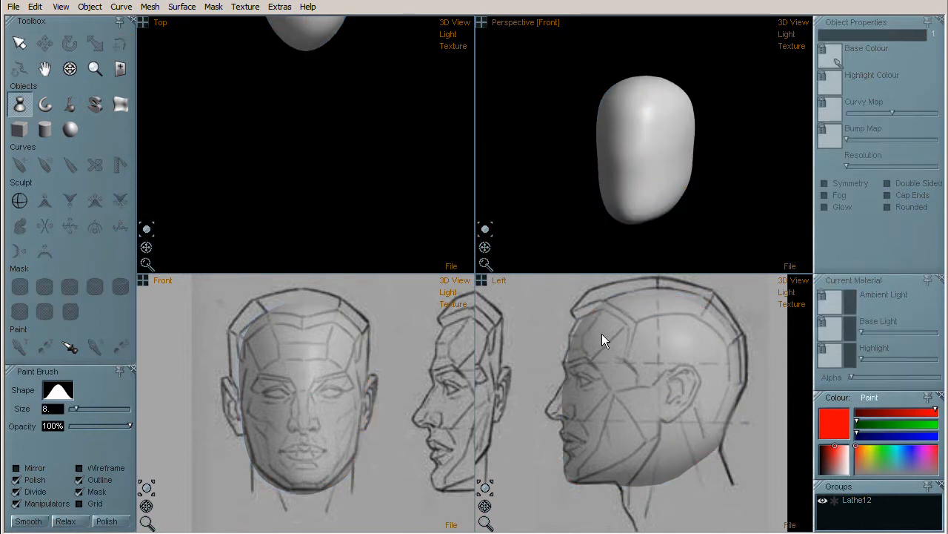
# - Create a lathe for the neck by tracing the throat and nape lines in the Left view
pyautogui.moveTo(404, 244); pyautogui.dragTo(459, 254, button='middle')
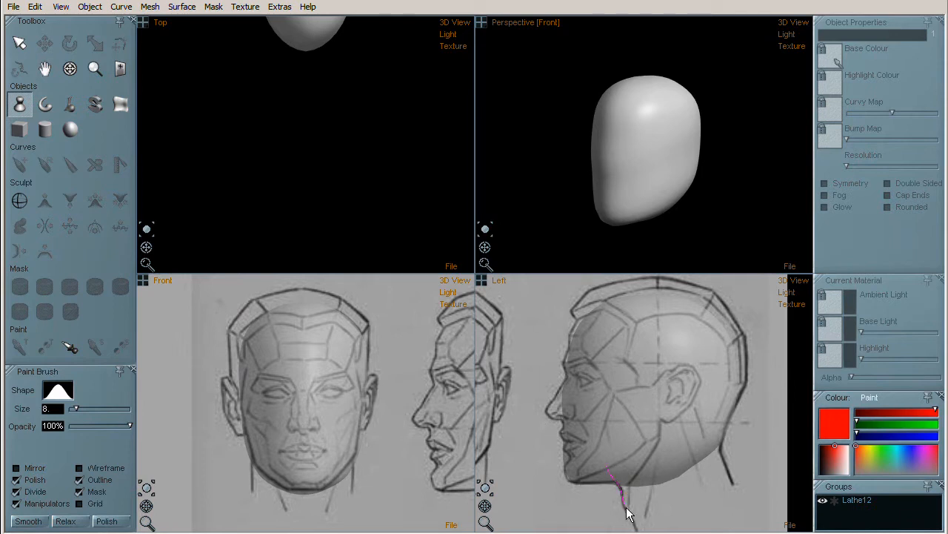
pyautogui.moveTo(625, 510); pyautogui.dragTo(637, 531)
pyautogui.moveTo(715, 409); pyautogui.dragTo(739, 496)
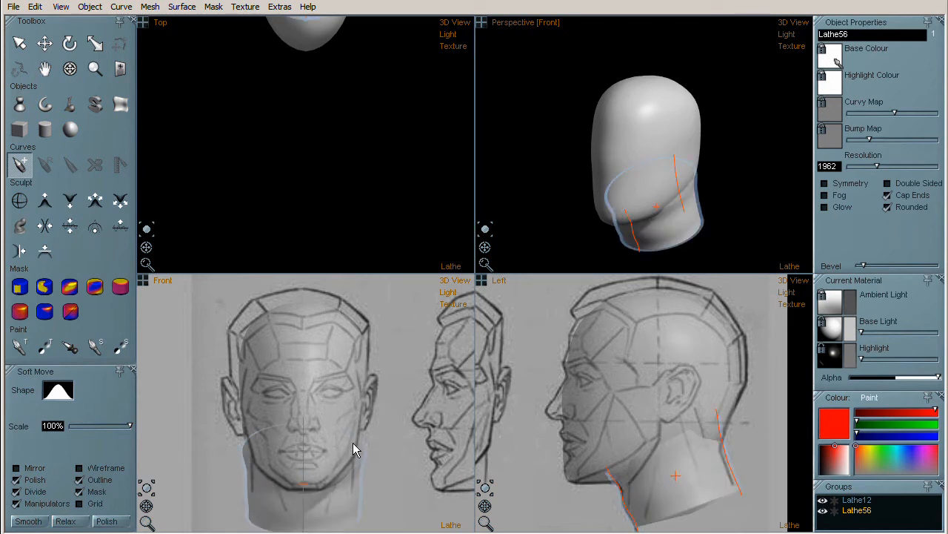
# - Add a curve along one side of the neck in the Front view and turn on Symmetry for the neck
pyautogui.moveTo(353, 443); pyautogui.dragTo(348, 510)
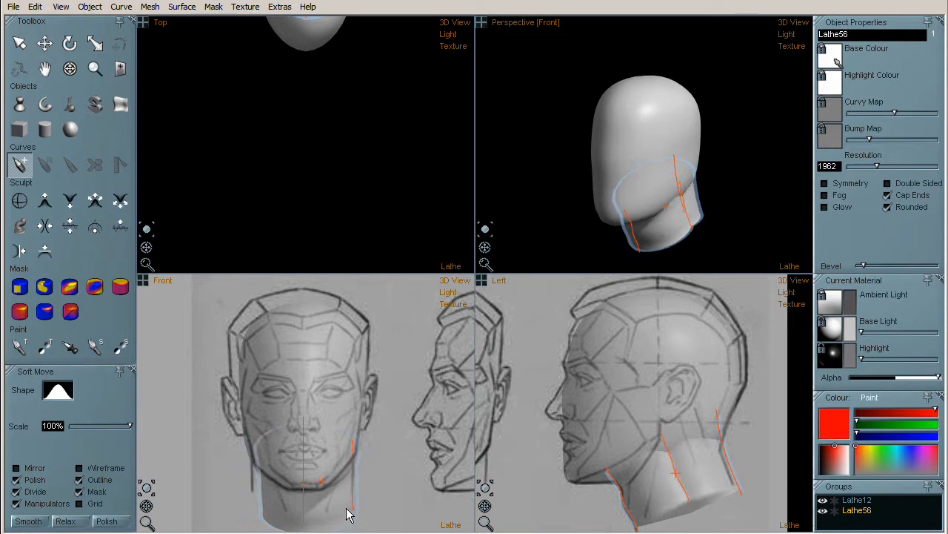
pyautogui.click(824, 183)
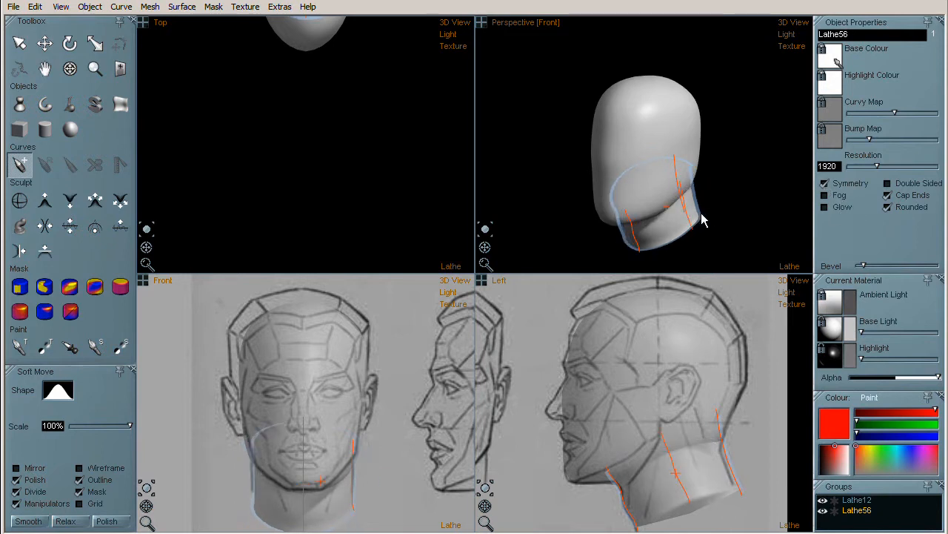
pyautogui.click(719, 219)
pyautogui.moveTo(488, 254); pyautogui.dragTo(435, 244)
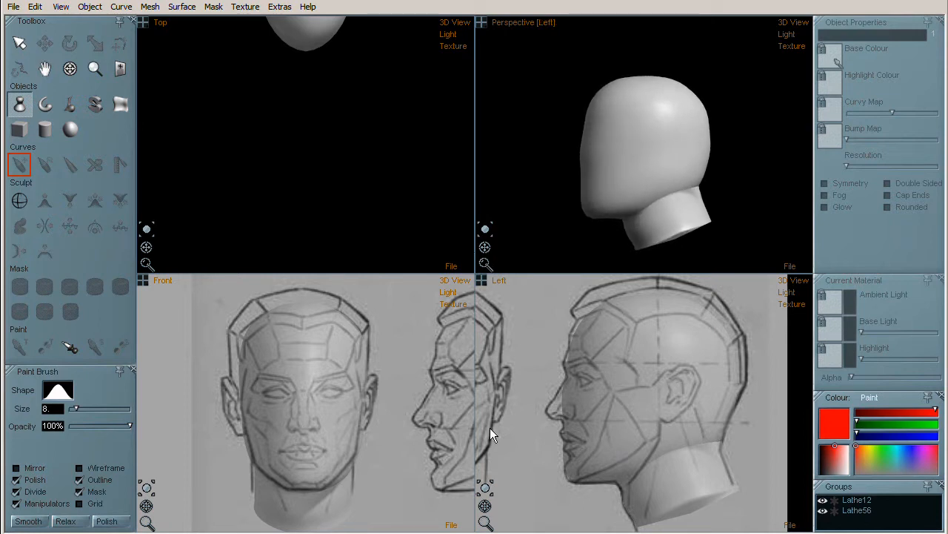
# - Trace the ear outline in the Left view as a Blob object, reduce its depth and add a slight bevel
pyautogui.click(71, 105)
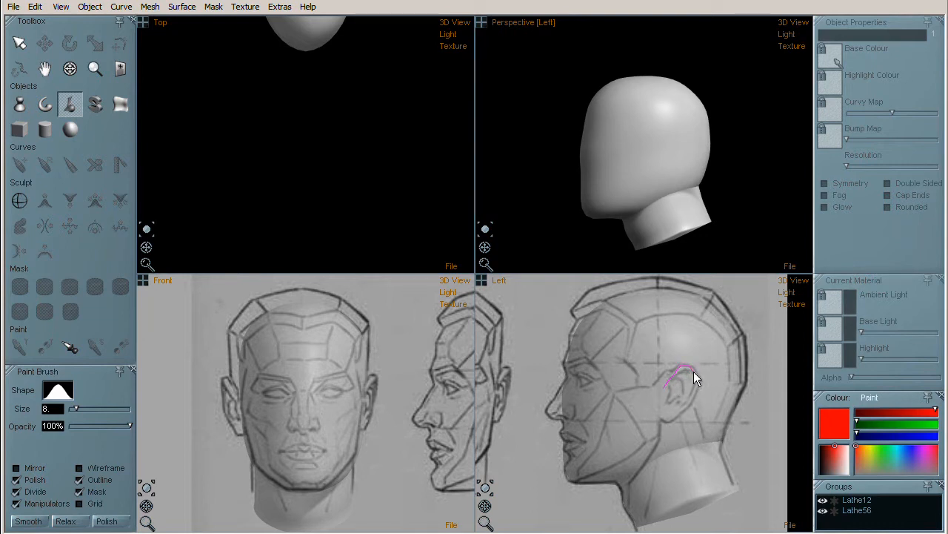
pyautogui.moveTo(692, 398)
pyautogui.mouseDown()
pyautogui.moveTo(682, 415)
pyautogui.moveTo(657, 398)
pyautogui.mouseUp()
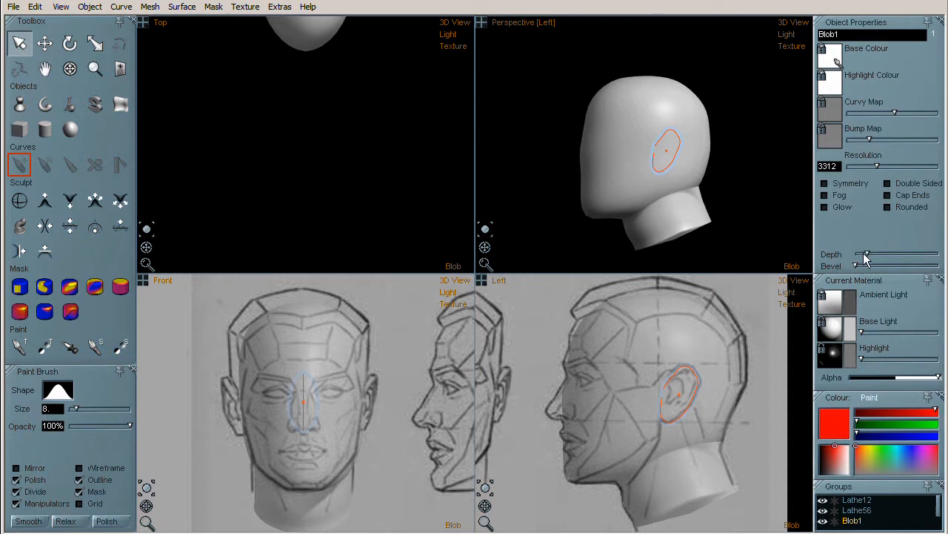
pyautogui.moveTo(856, 266); pyautogui.dragTo(869, 266)
# - Move the ear out to the side of the head in the Front view and angle it outward in the Top view
pyautogui.press('w')
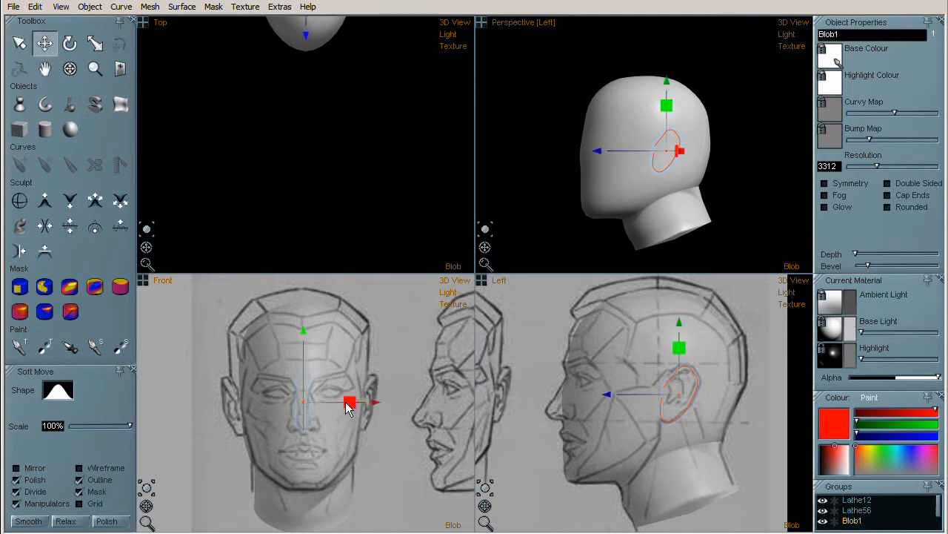
pyautogui.moveTo(372, 405); pyautogui.dragTo(438, 403)
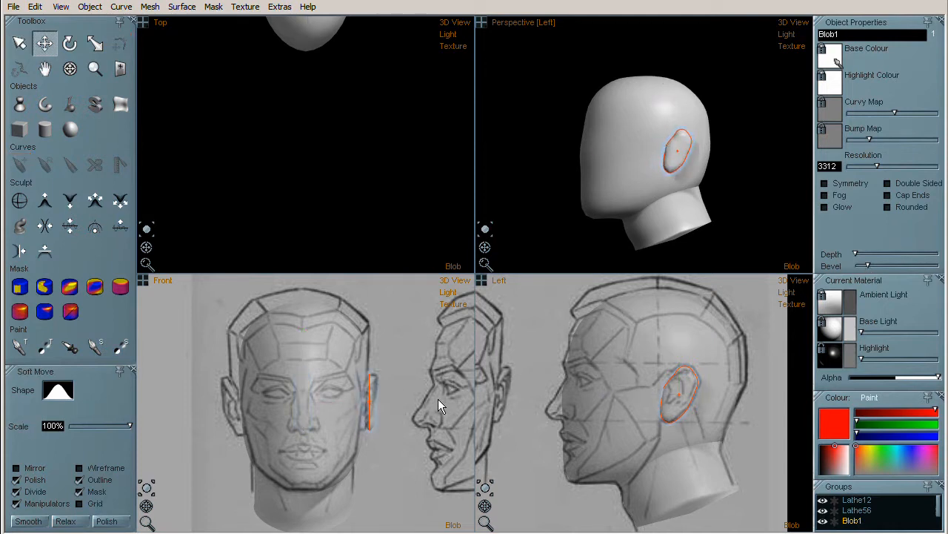
pyautogui.moveTo(356, 64); pyautogui.dragTo(352, 229, button='middle')
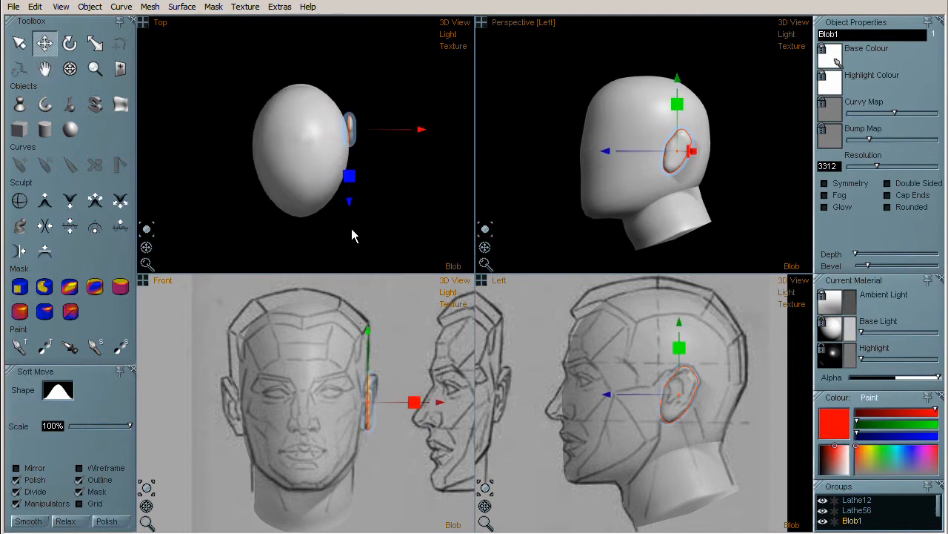
pyautogui.press('r')
pyautogui.press('e')
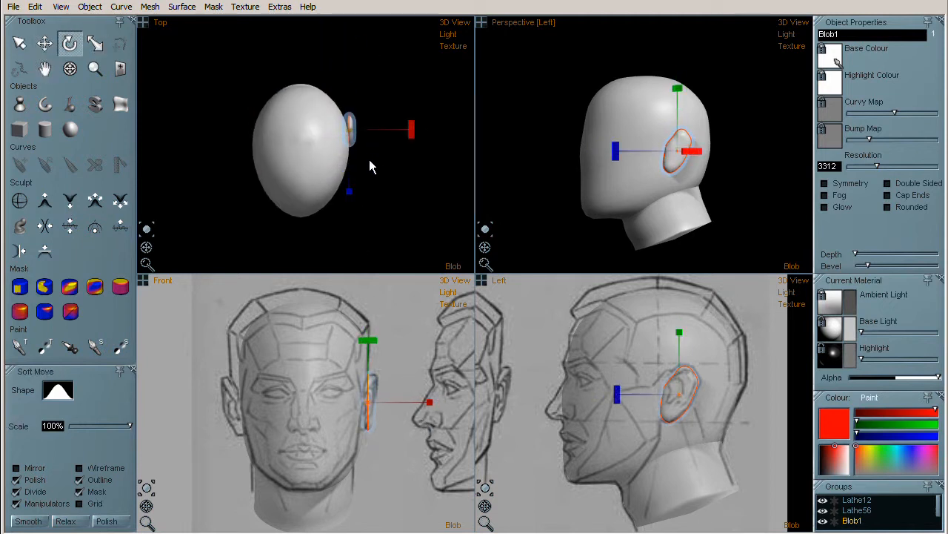
pyautogui.moveTo(415, 148)
pyautogui.mouseDown()
pyautogui.moveTo(412, 139)
pyautogui.moveTo(388, 157)
pyautogui.moveTo(398, 150)
pyautogui.moveTo(366, 147)
pyautogui.mouseUp()
pyautogui.press('q')
pyautogui.press('w')
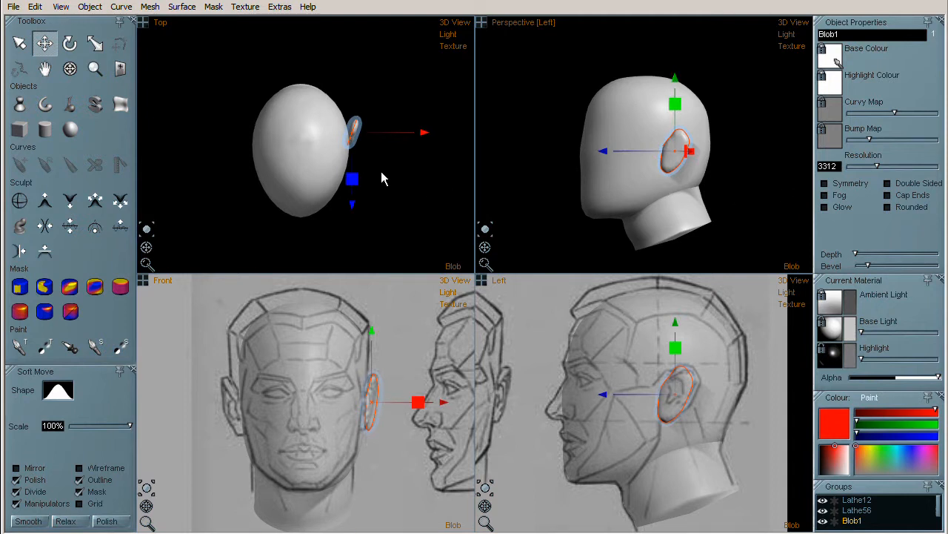
# - Paste a mirrored copy of the ear onto the opposite side of the head and deselect it
pyautogui.click(91, 7)
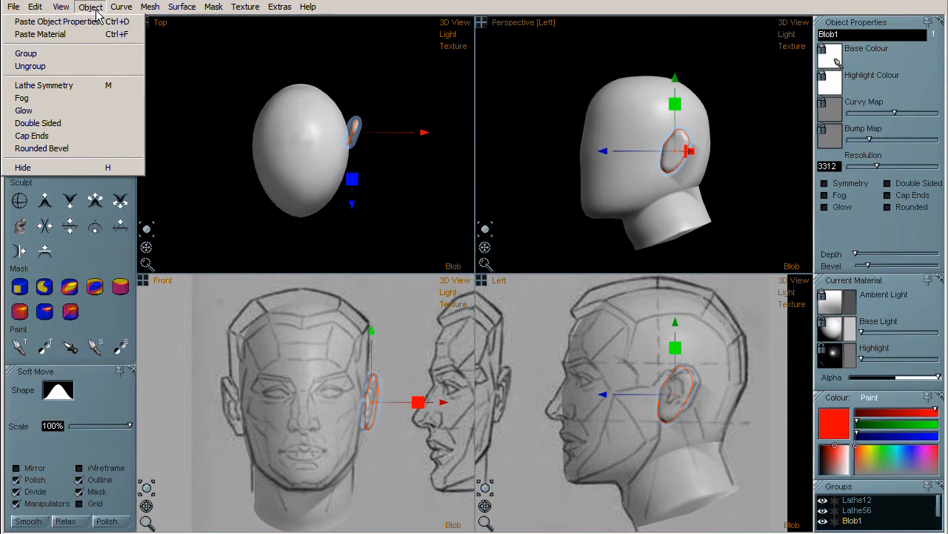
pyautogui.moveTo(43, 10)
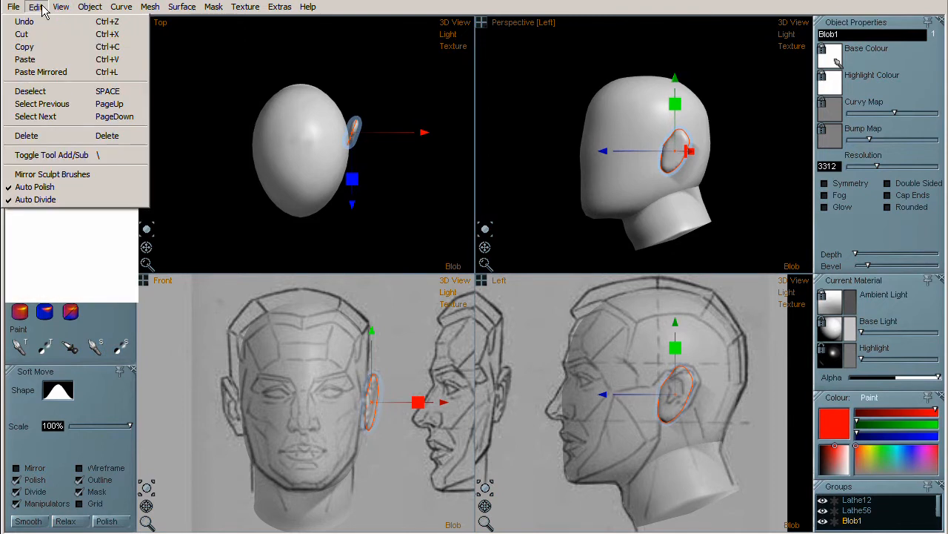
pyautogui.click(91, 6)
pyautogui.press('r')
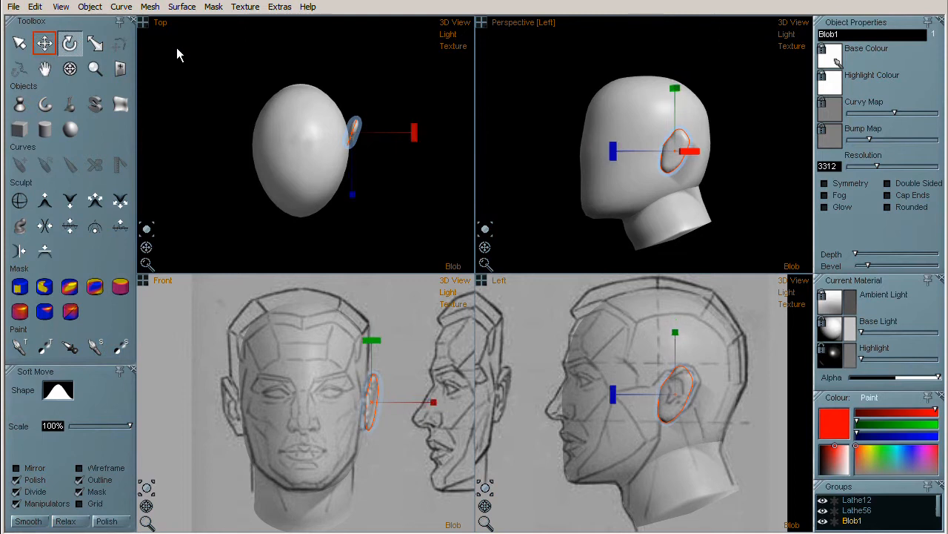
pyautogui.click(35, 7)
pyautogui.click(59, 73)
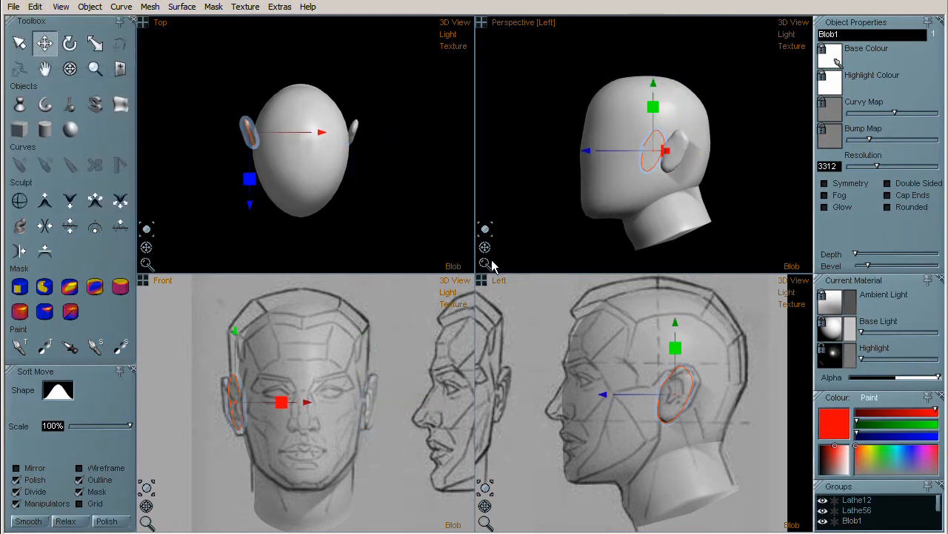
pyautogui.click(599, 223)
pyautogui.click(550, 240)
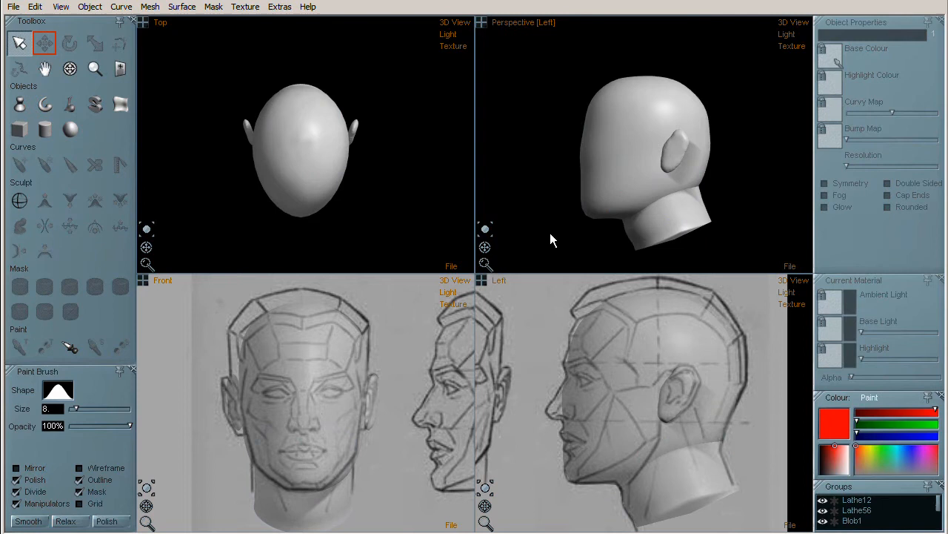
pyautogui.moveTo(484, 250)
pyautogui.mouseDown()
pyautogui.moveTo(579, 255)
pyautogui.moveTo(585, 234)
pyautogui.moveTo(594, 252)
pyautogui.moveTo(573, 254)
pyautogui.moveTo(581, 248)
pyautogui.moveTo(566, 268)
pyautogui.moveTo(574, 201)
pyautogui.moveTo(529, 237)
pyautogui.moveTo(582, 256)
pyautogui.moveTo(470, 247)
pyautogui.moveTo(487, 254)
pyautogui.mouseUp()
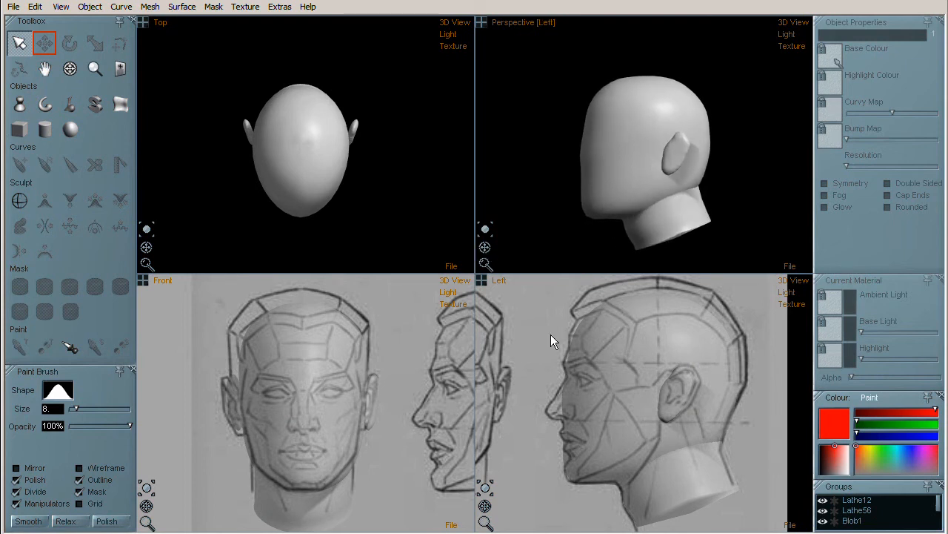
# - Create an eyeball sphere at the eye in the Left view and move it over one eye in the Front view
pyautogui.scroll(2, 539, 395)
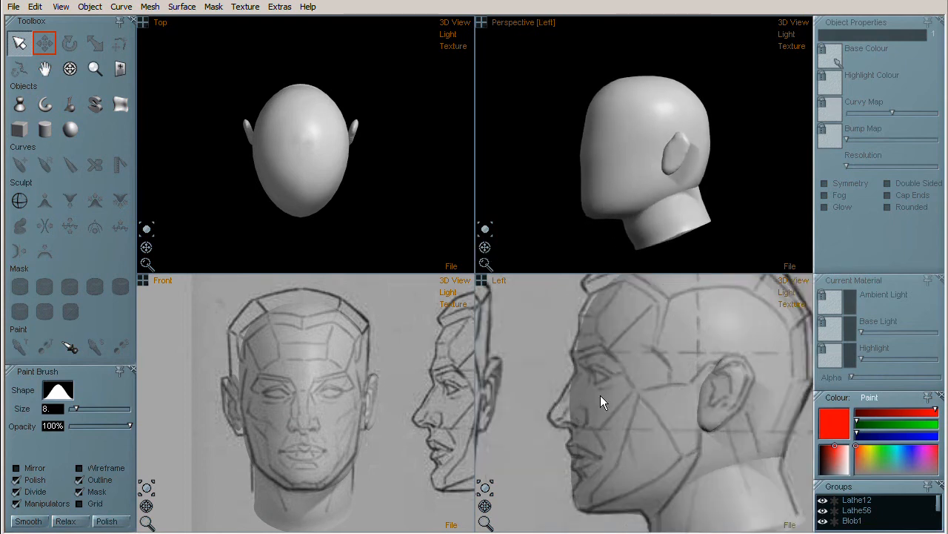
pyautogui.click(70, 129)
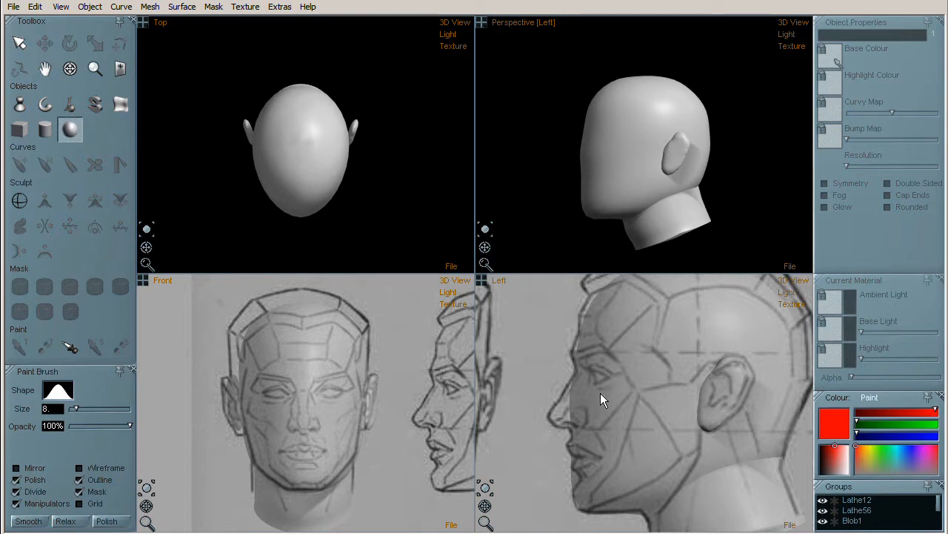
pyautogui.moveTo(631, 375); pyautogui.dragTo(637, 377)
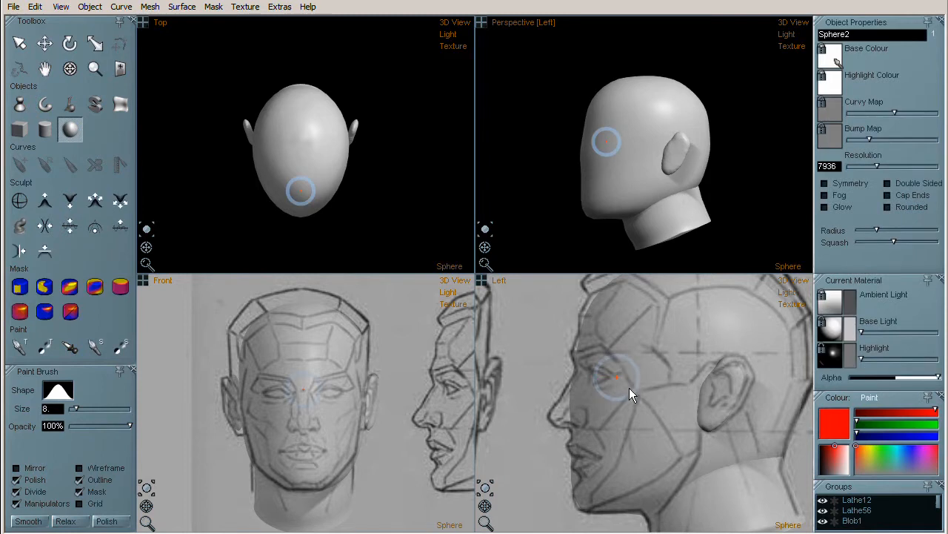
pyautogui.press('w')
pyautogui.moveTo(363, 390); pyautogui.dragTo(365, 363)
pyautogui.moveTo(729, 434); pyautogui.dragTo(691, 409)
pyautogui.moveTo(662, 188); pyautogui.dragTo(664, 188, button='middle')
pyautogui.moveTo(486, 249); pyautogui.dragTo(580, 253)
# - Reselect the eyeball sphere inside the head and paste a mirrored copy of it for the other eye
pyautogui.click(660, 88)
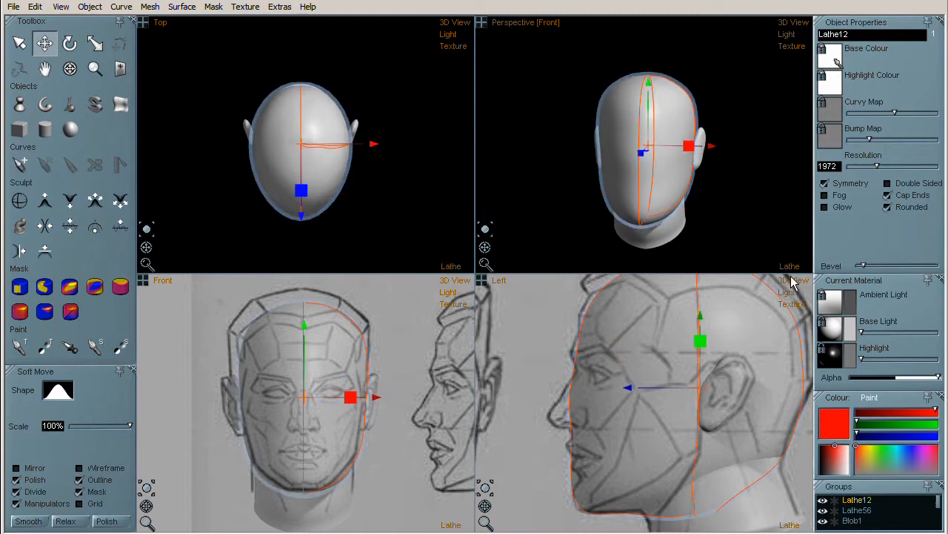
pyautogui.click(607, 378)
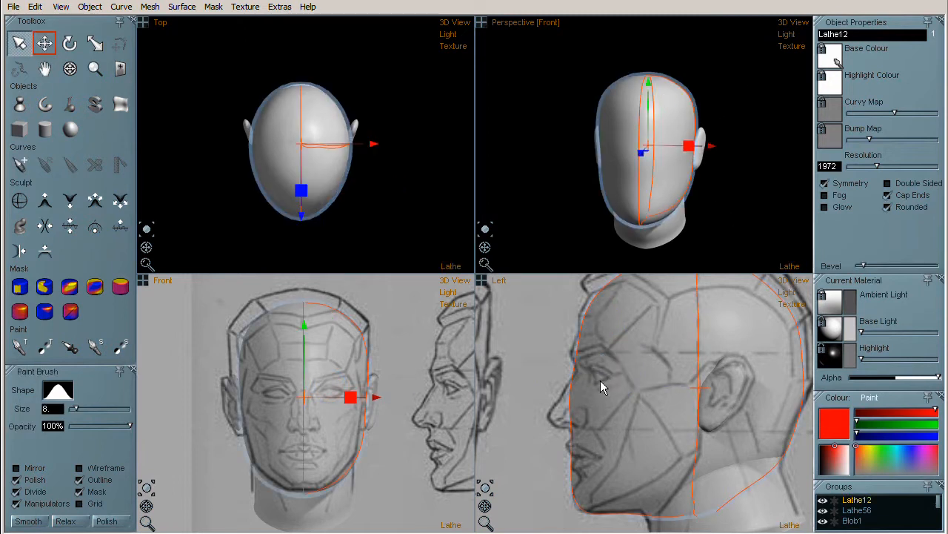
pyautogui.click(534, 377)
pyautogui.click(612, 380)
pyautogui.press('space')
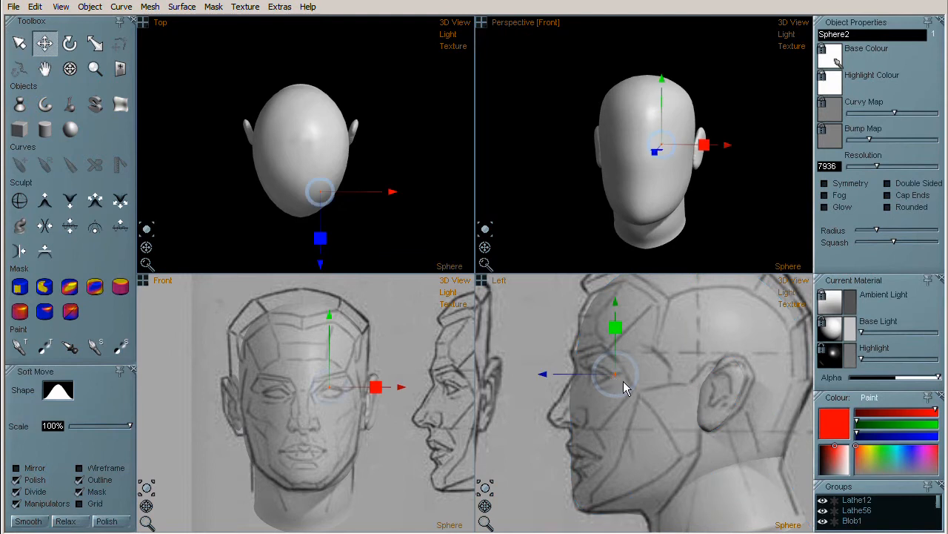
pyautogui.scroll(3, 681, 152)
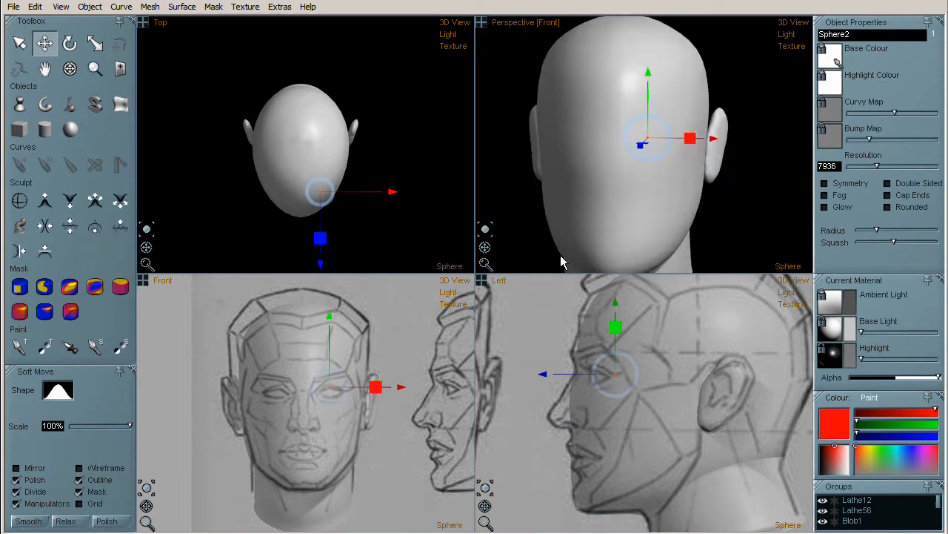
pyautogui.moveTo(486, 249); pyautogui.dragTo(467, 238)
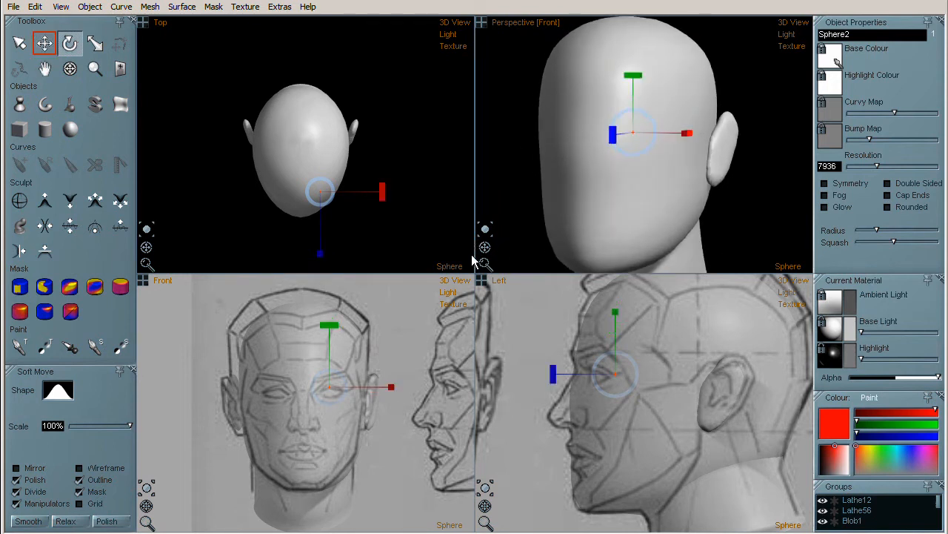
pyautogui.click(92, 9)
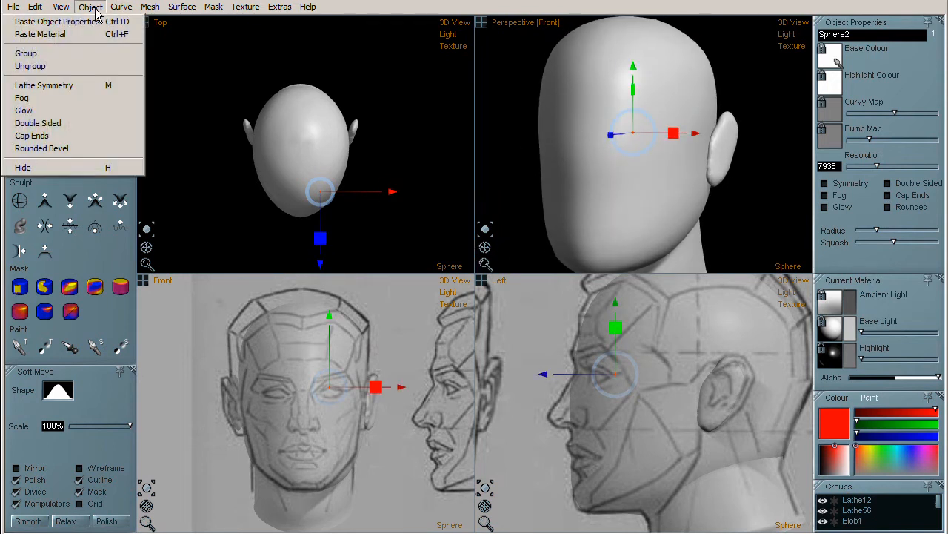
pyautogui.click(118, 70)
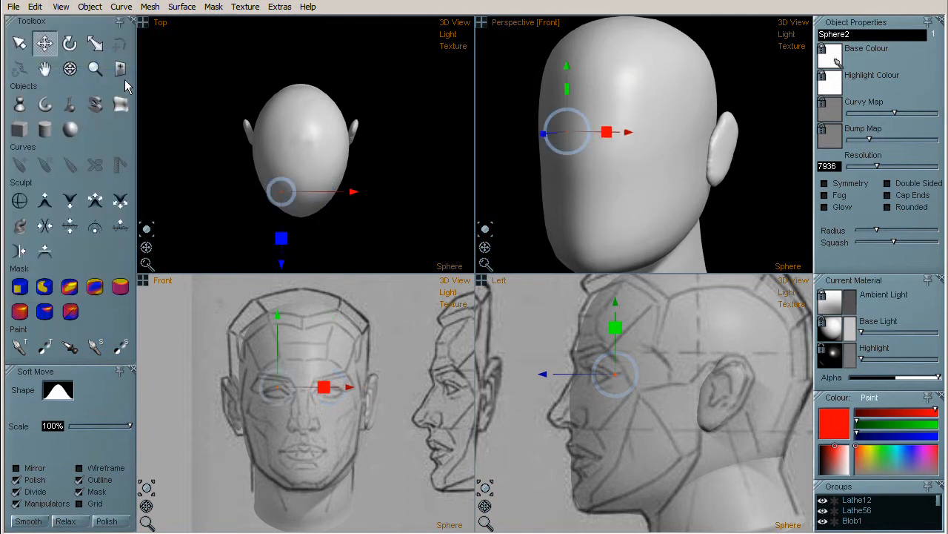
# - Deselect the eyeball sphere and select the lathed head in the Left view
pyautogui.click(750, 219)
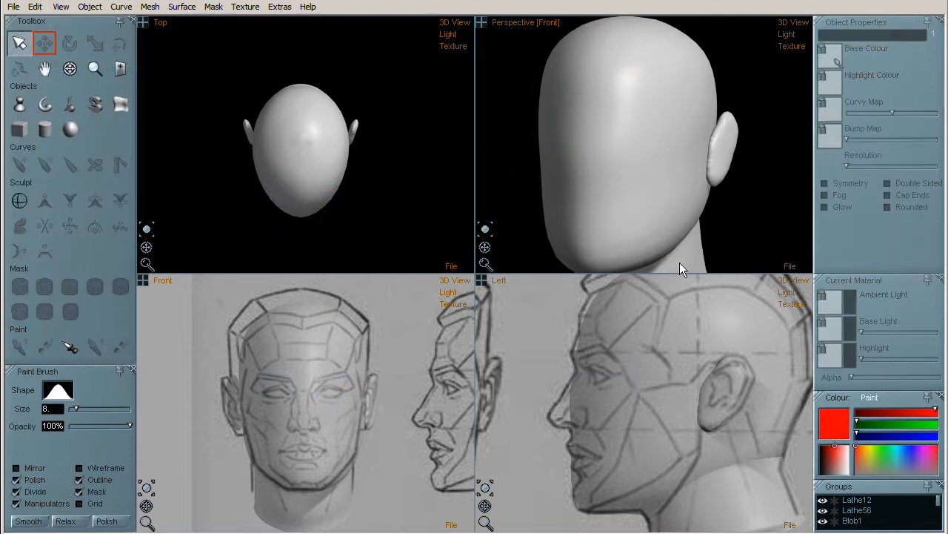
pyautogui.moveTo(625, 223); pyautogui.dragTo(613, 211, button='middle')
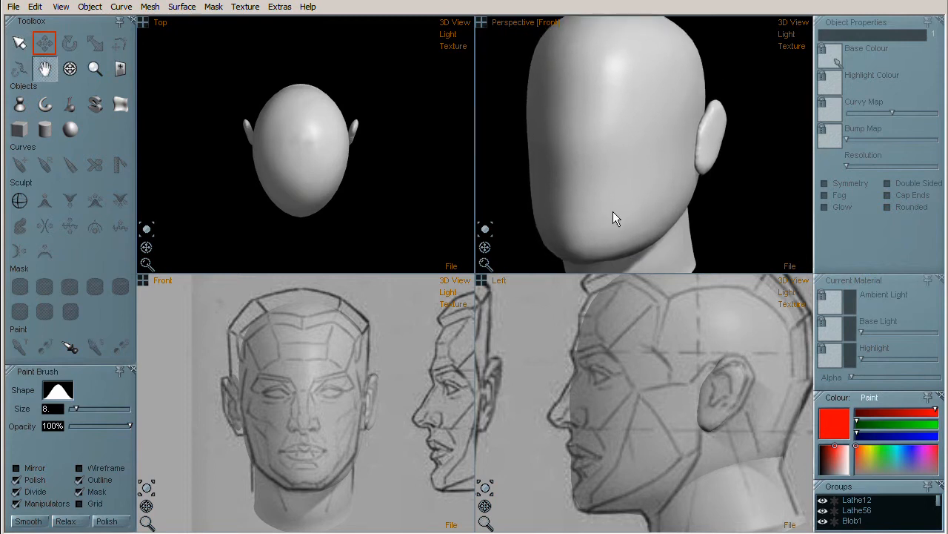
pyautogui.click(647, 218)
pyautogui.click(732, 212)
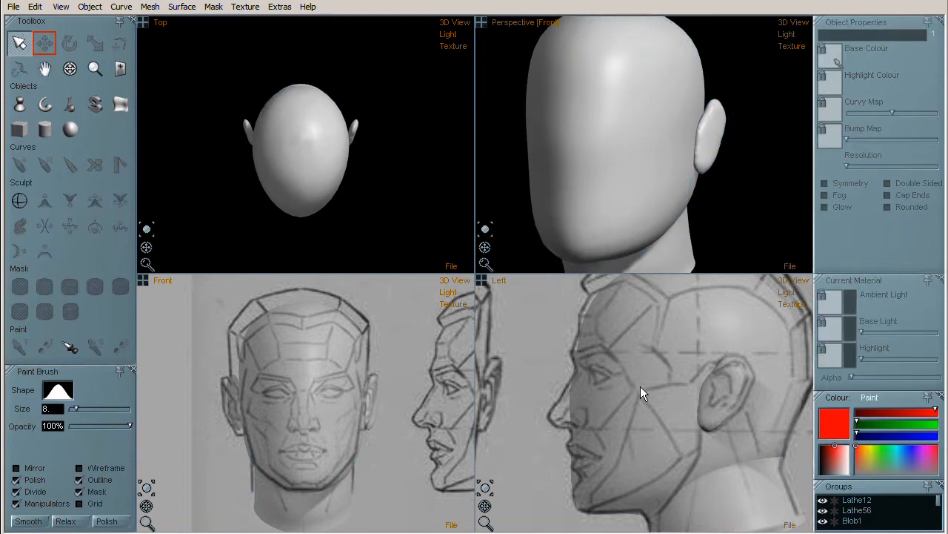
pyautogui.scroll(-3, 589, 374)
pyautogui.click(577, 384)
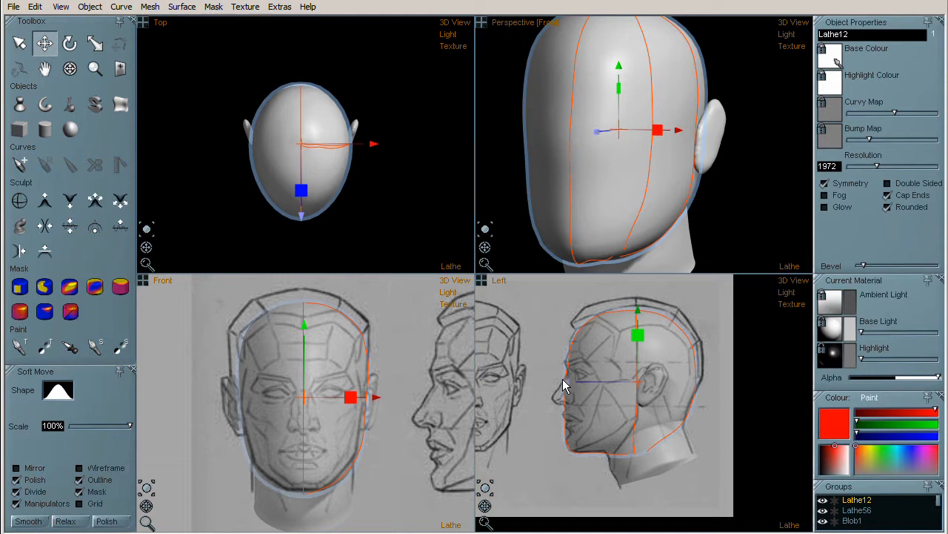
# - Save the scene under the new file name h2
pyautogui.click(13, 7)
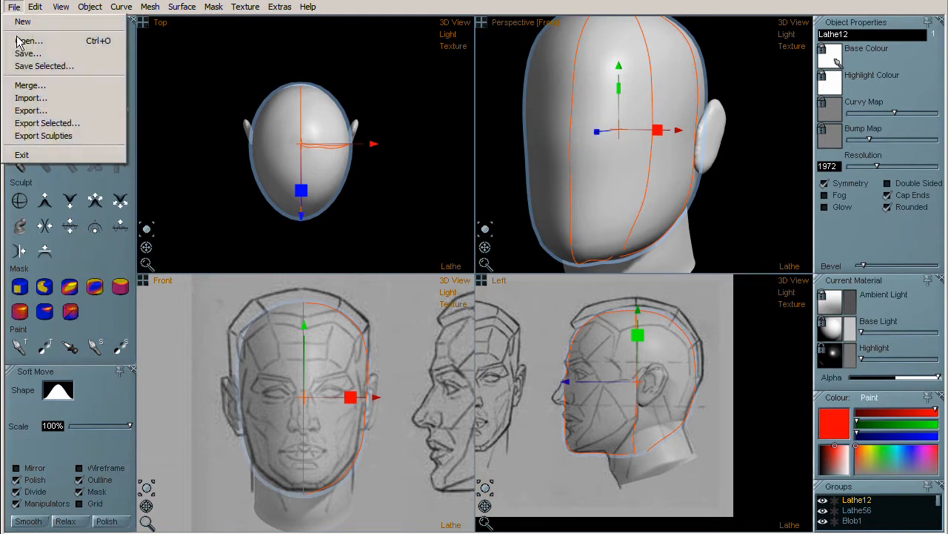
pyautogui.click(33, 52)
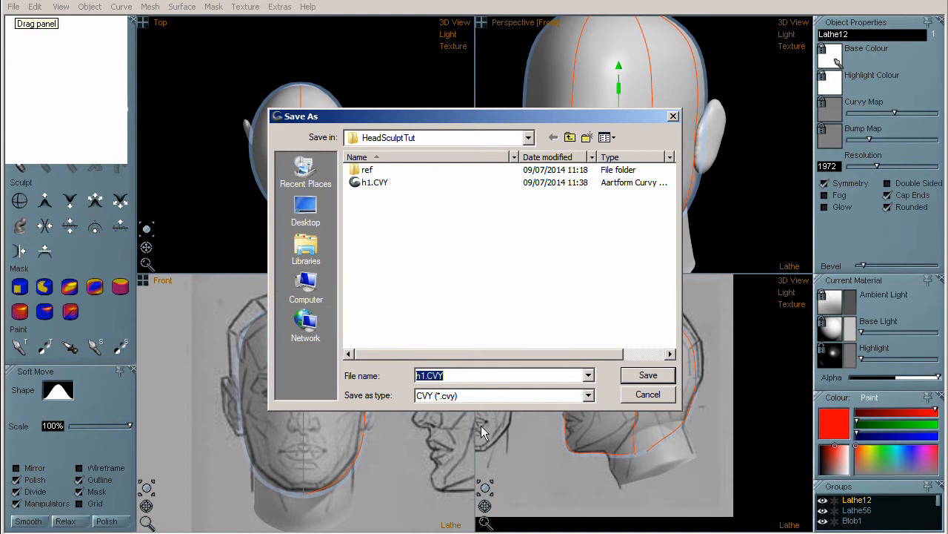
pyautogui.write('h2')
pyautogui.press('Return')
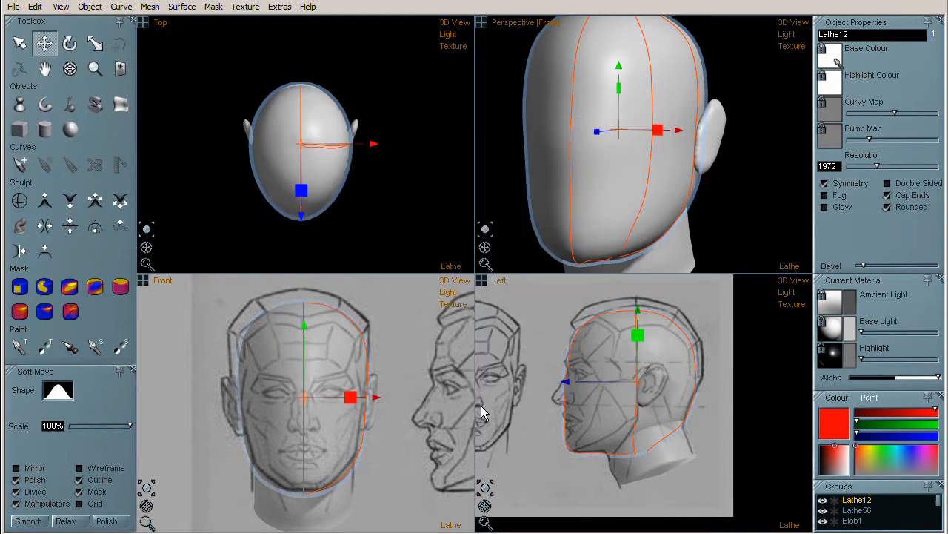
# - Sink the eye sockets into the head around the eyeballs using the inward sculpt brush at 15% intensity
pyautogui.scroll(-2, 660, 131)
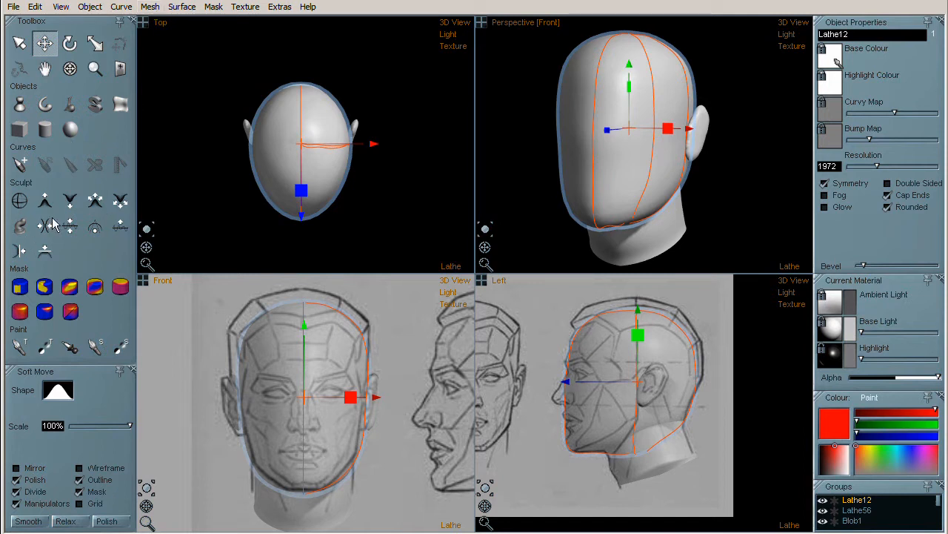
pyautogui.click(74, 199)
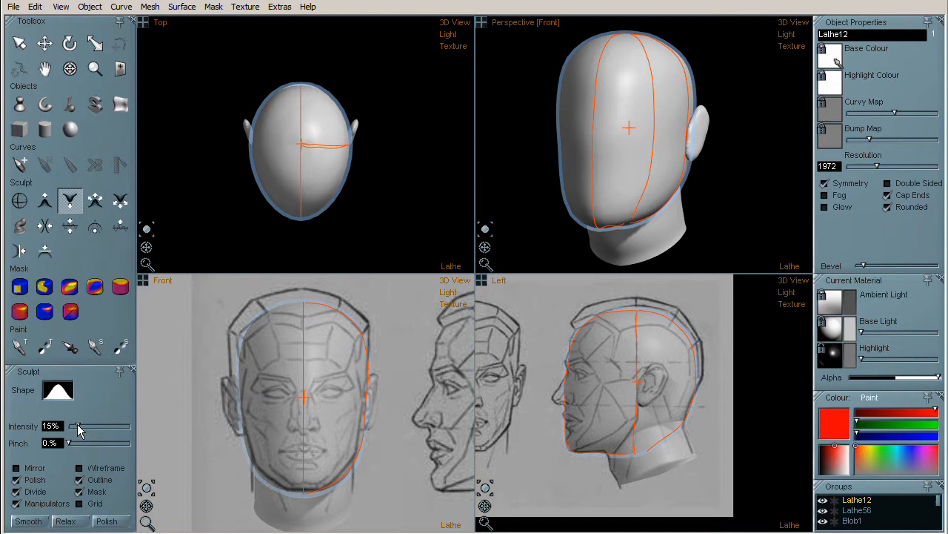
pyautogui.moveTo(331, 391)
pyautogui.keyDown('ctrl'); pyautogui.mouseDown()
pyautogui.moveTo(358, 412)
pyautogui.moveTo(329, 394)
pyautogui.moveTo(338, 395)
pyautogui.moveTo(317, 399)
pyautogui.moveTo(319, 392)
pyautogui.moveTo(328, 415)
pyautogui.moveTo(312, 396)
pyautogui.moveTo(346, 391)
pyautogui.moveTo(317, 394)
pyautogui.mouseUp(); pyautogui.keyUp('ctrl')
pyautogui.press('ctrl')
pyautogui.press('ctrl')
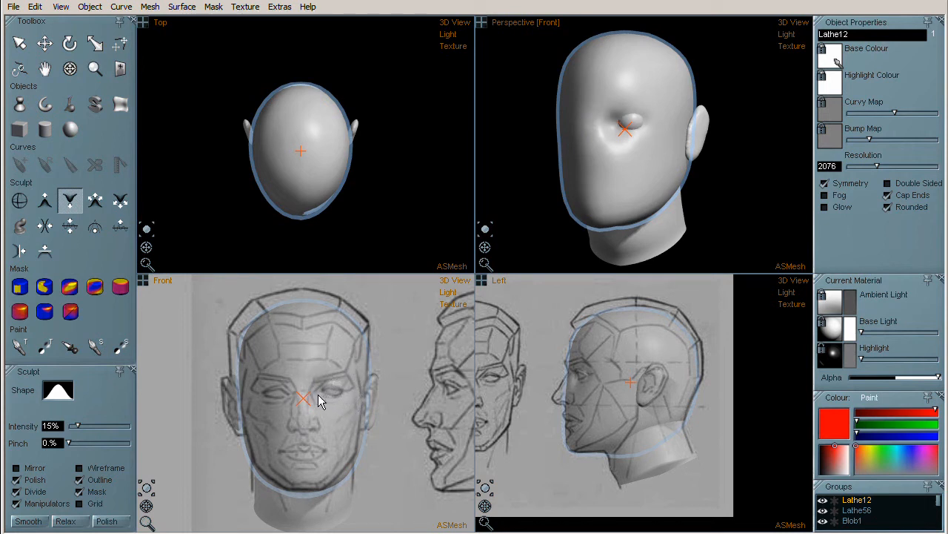
# - Set the sculpt intensity to 5%, carve in the cheeks and the area around the mouth, and build up the brow
pyautogui.press('5')
pyautogui.moveTo(327, 412)
pyautogui.mouseDown()
pyautogui.moveTo(324, 403)
pyautogui.moveTo(324, 416)
pyautogui.mouseUp()
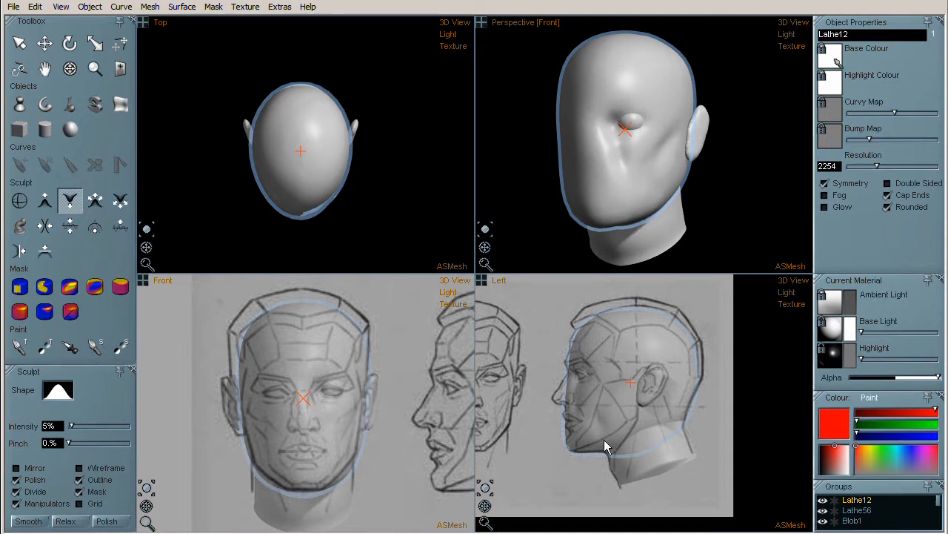
pyautogui.press('shift')
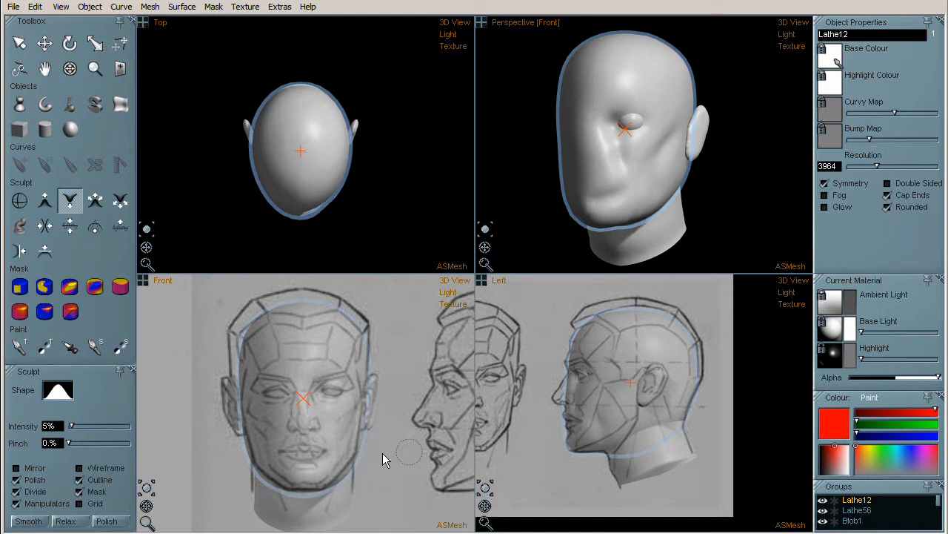
pyautogui.moveTo(307, 433)
pyautogui.mouseDown()
pyautogui.moveTo(328, 442)
pyautogui.moveTo(334, 472)
pyautogui.mouseUp()
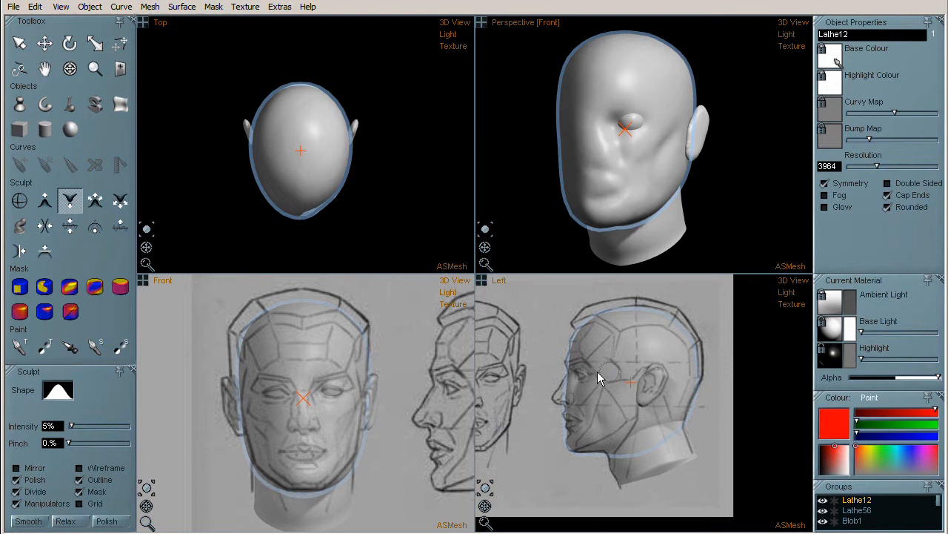
pyautogui.click(70, 203)
pyautogui.click(44, 202)
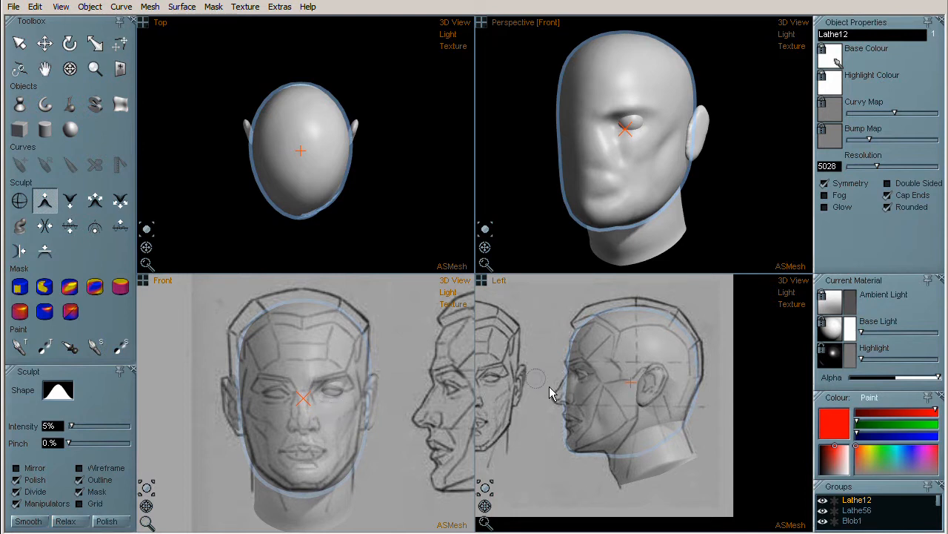
# - Paint a mask over the nose in the Front view with Sculpt Mask at 100% intensity and smooth the mask
pyautogui.scroll(3, 585, 411)
pyautogui.scroll(3, 581, 406)
pyautogui.scroll(3, 291, 435)
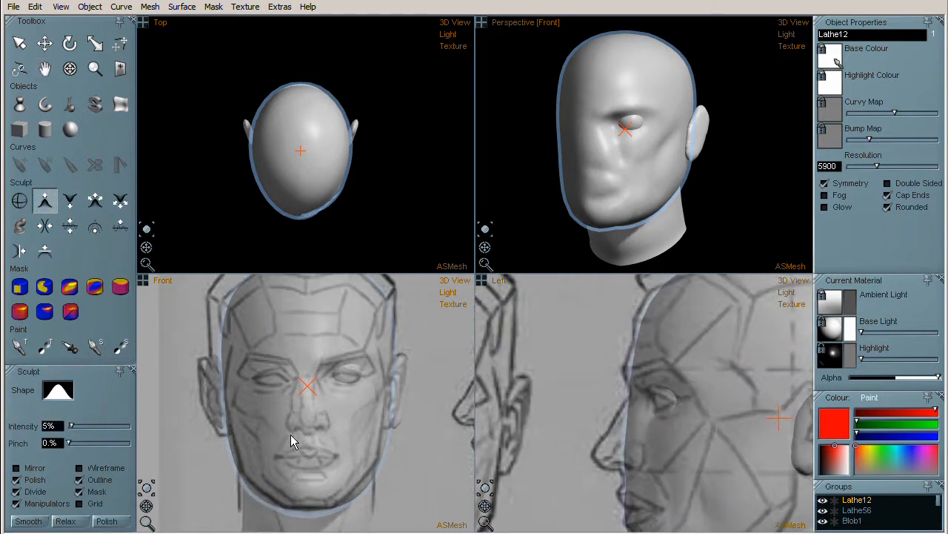
pyautogui.moveTo(329, 432); pyautogui.dragTo(320, 449, button='middle')
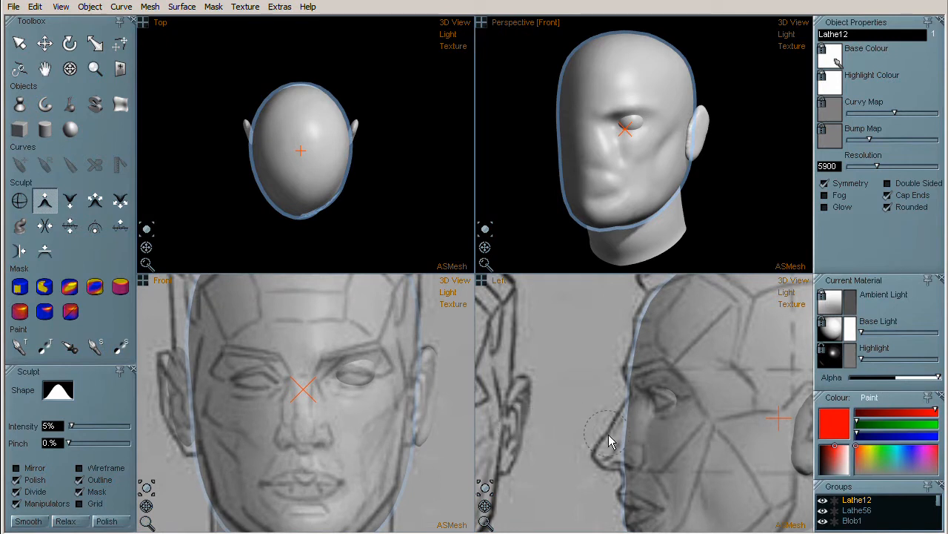
pyautogui.moveTo(625, 442); pyautogui.dragTo(624, 430, button='middle')
pyautogui.moveTo(485, 249); pyautogui.dragTo(465, 244)
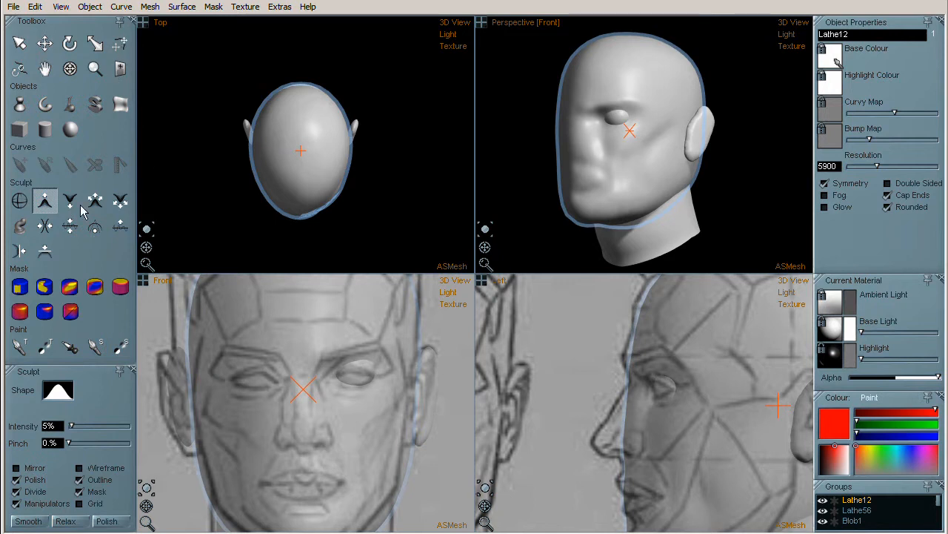
pyautogui.click(67, 291)
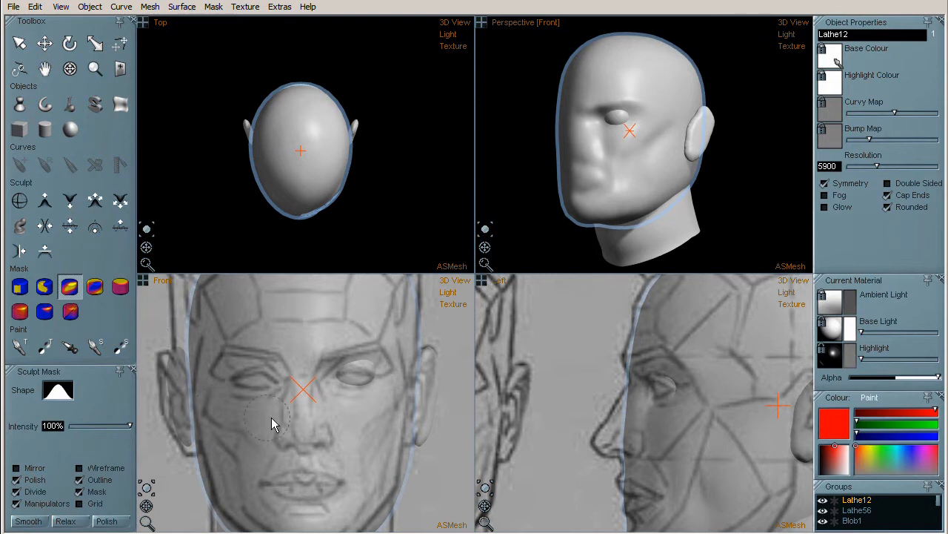
pyautogui.click(298, 435)
pyautogui.moveTo(282, 438)
pyautogui.mouseDown()
pyautogui.moveTo(325, 438)
pyautogui.moveTo(303, 385)
pyautogui.moveTo(301, 434)
pyautogui.mouseUp()
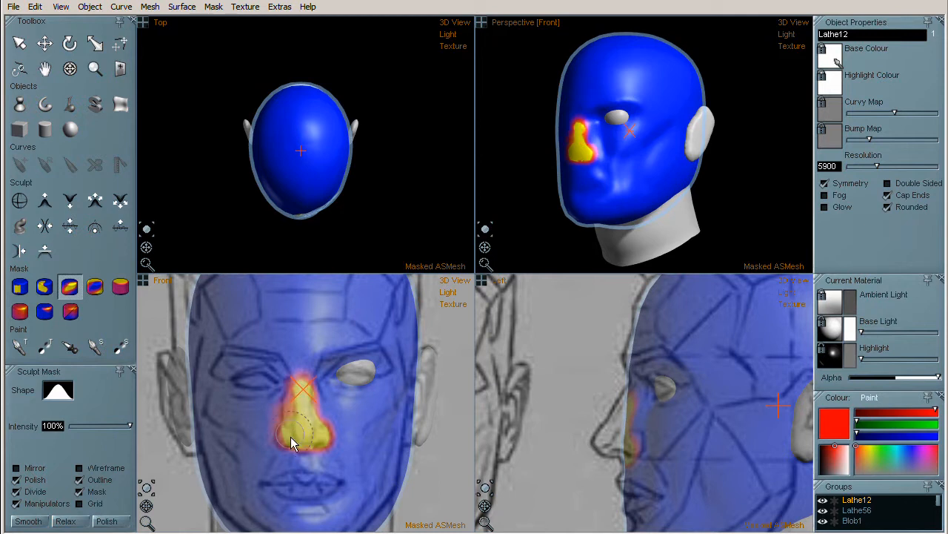
pyautogui.click(191, 6)
pyautogui.moveTo(211, 7)
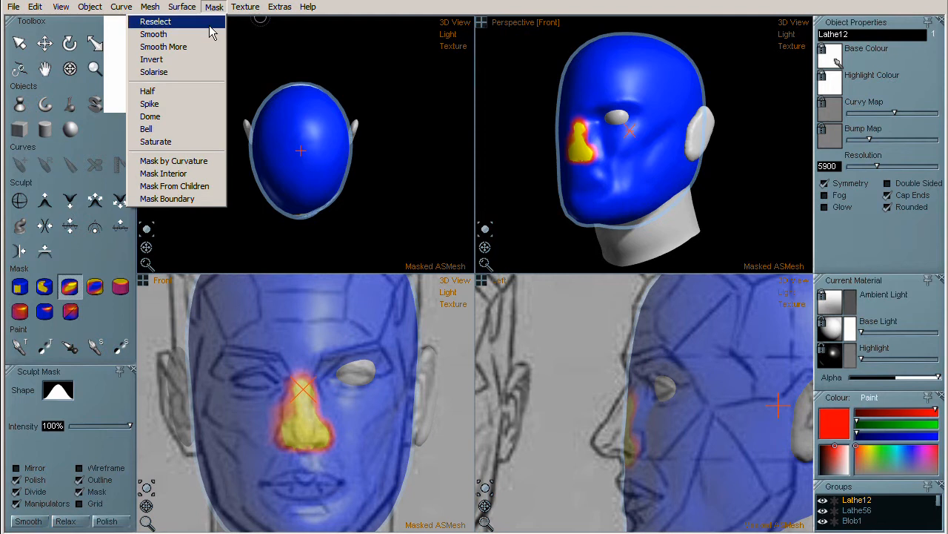
pyautogui.click(205, 41)
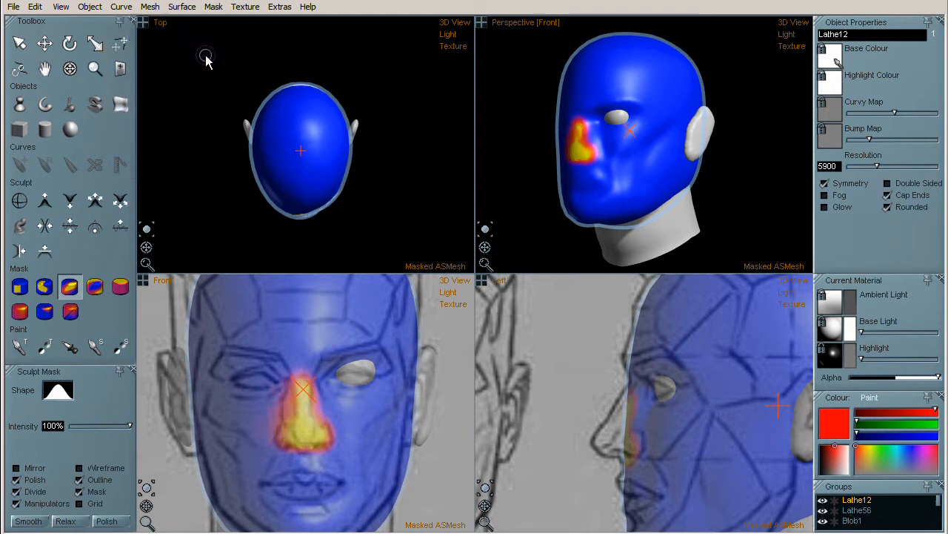
# - Move the masked nose forward from the face in the Left view to reach the reference profile
pyautogui.click(120, 45)
pyautogui.moveTo(624, 446); pyautogui.dragTo(620, 446)
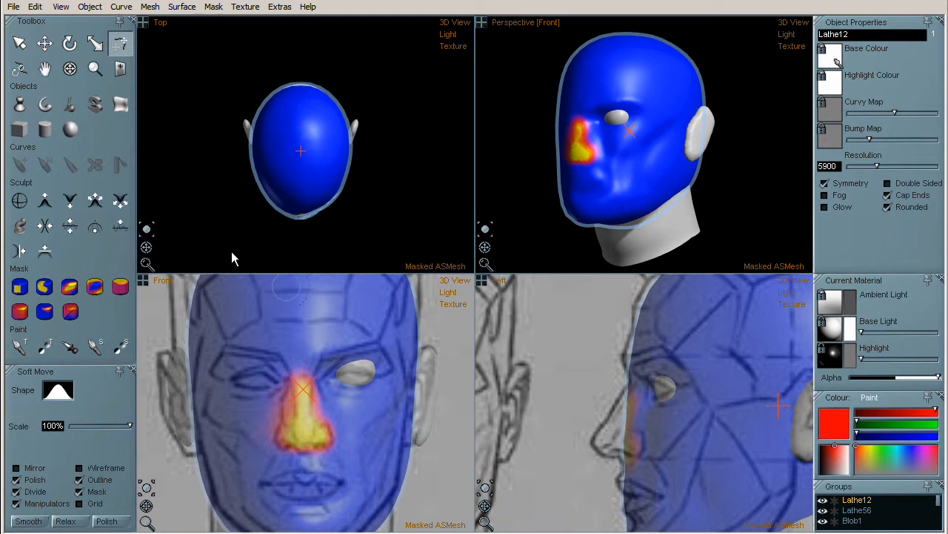
pyautogui.click(45, 47)
pyautogui.moveTo(624, 445); pyautogui.dragTo(599, 450)
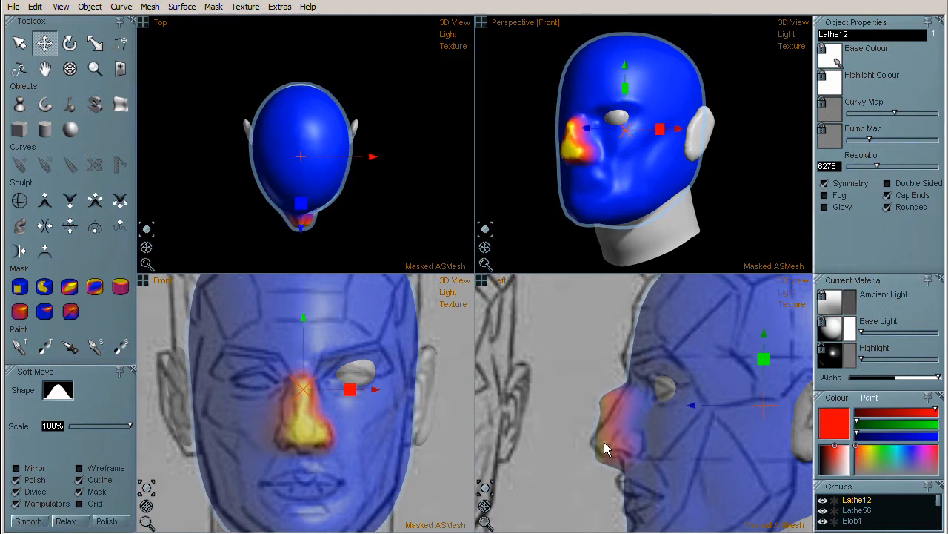
# - Rotate the masked nose in the Left view so its bridge slopes along the reference profile
pyautogui.press('r')
pyautogui.press('t')
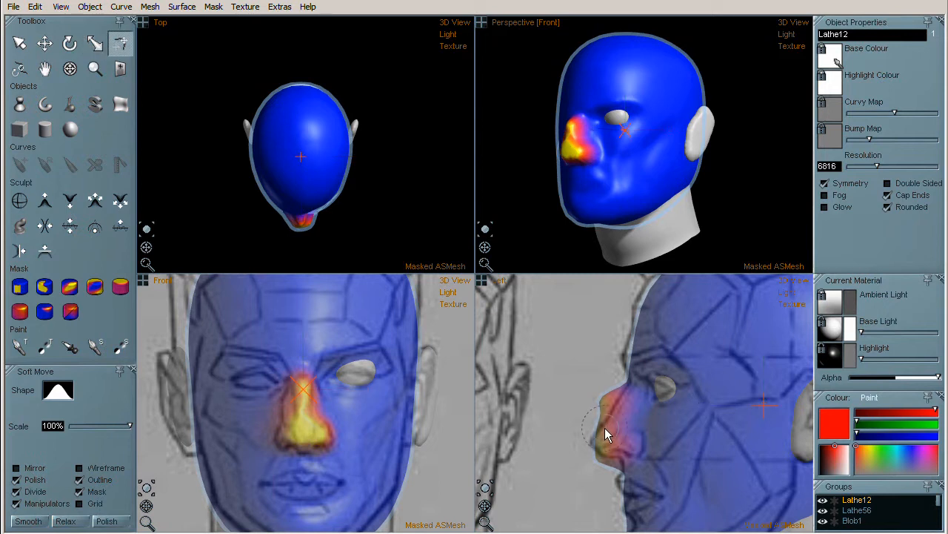
pyautogui.press('r')
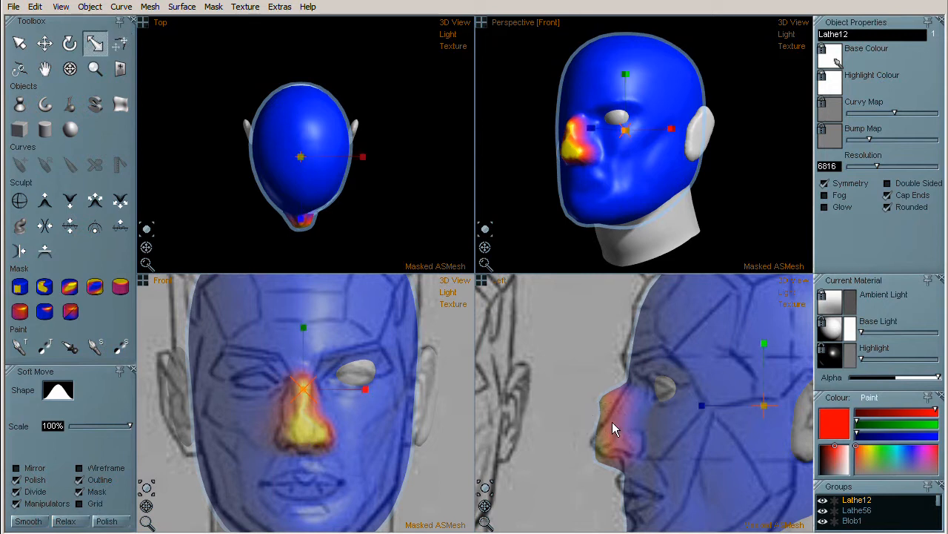
pyautogui.press('e')
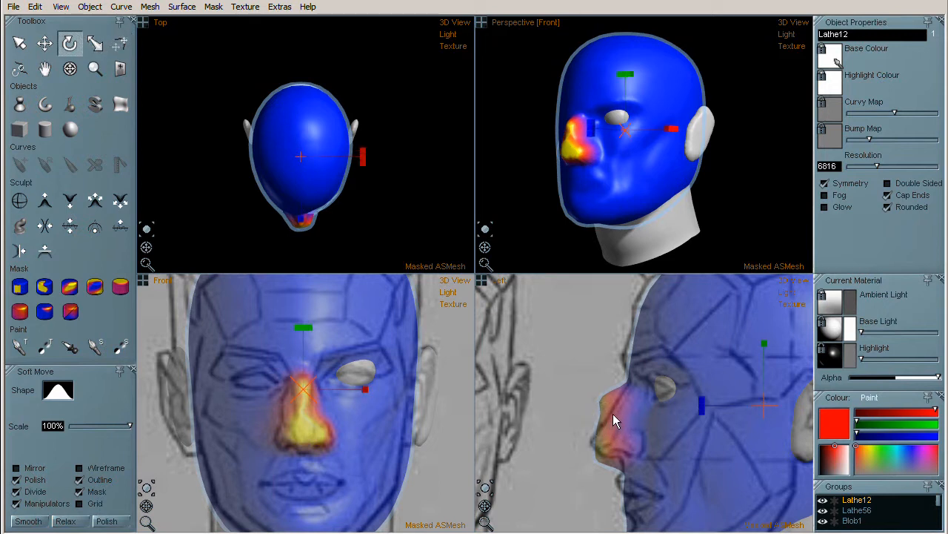
pyautogui.moveTo(600, 439); pyautogui.dragTo(576, 445)
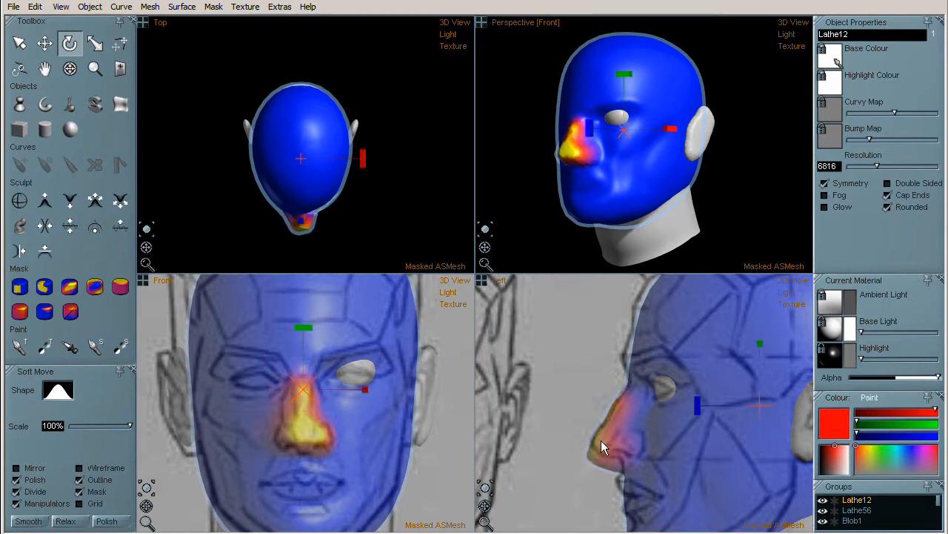
# - Nudge the masked nose back onto the reference outline in the Left view and clear the mask
pyautogui.press('t')
pyautogui.press('w')
pyautogui.moveTo(604, 425); pyautogui.dragTo(607, 421)
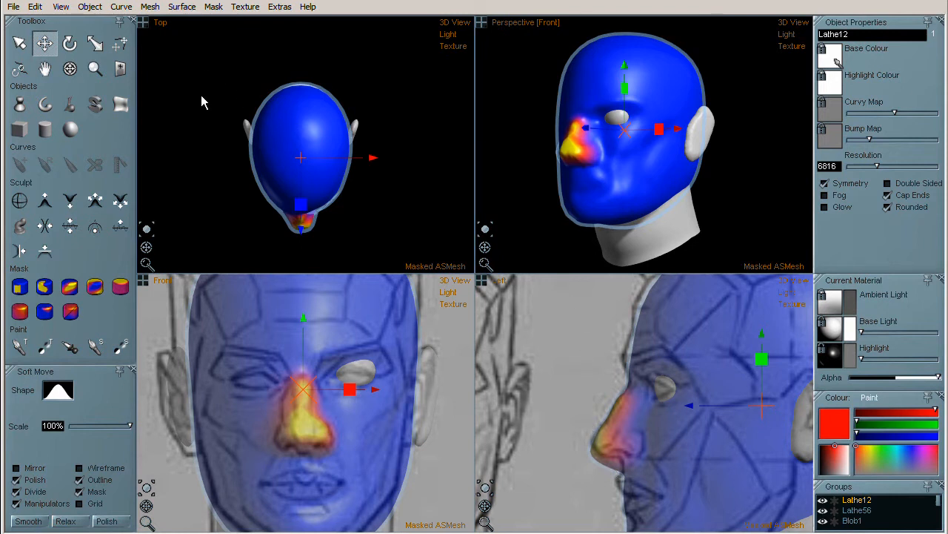
pyautogui.hotkey('ctrl', 'd')
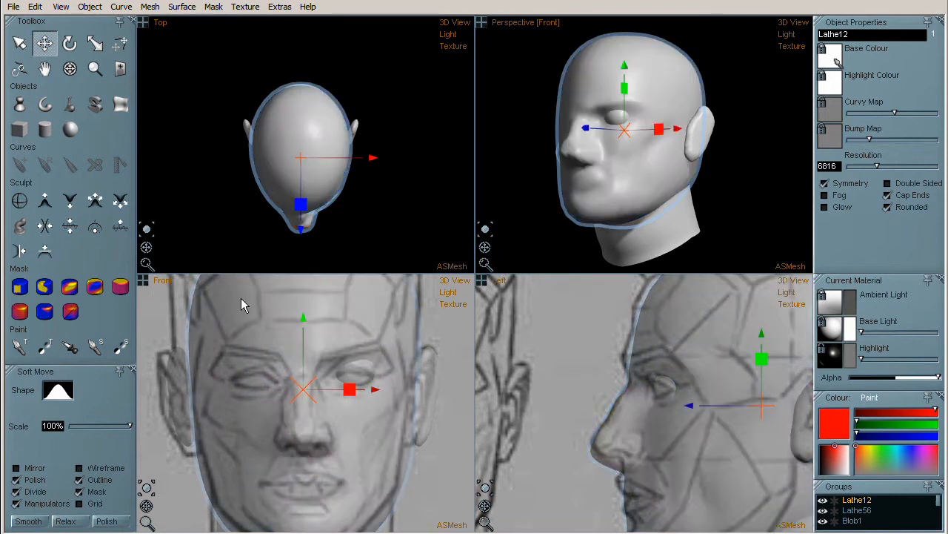
# - Smooth the sculpted face with Sculpt Smooth at 100% intensity and refine the nose and inner eye area with the inward brush at 5%
pyautogui.click(70, 227)
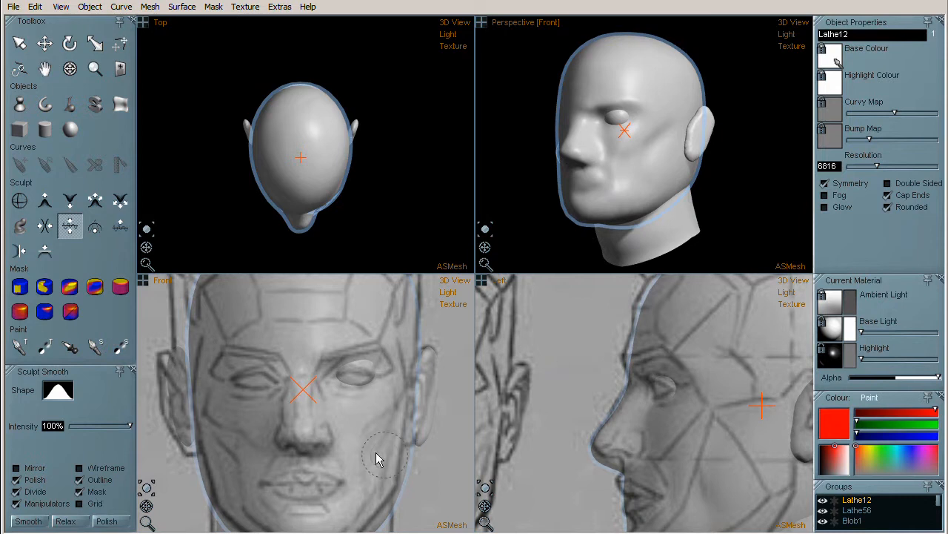
pyautogui.click(71, 202)
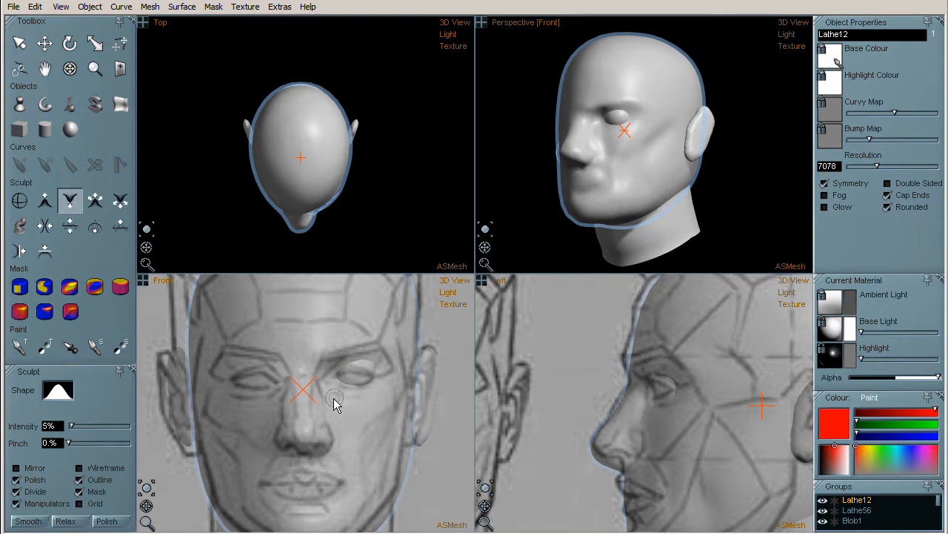
# - Build up the upper and lower eyelids around the eyeball with the outward sculpt brush at 5% intensity, undoing a faulty stroke
pyautogui.click(45, 200)
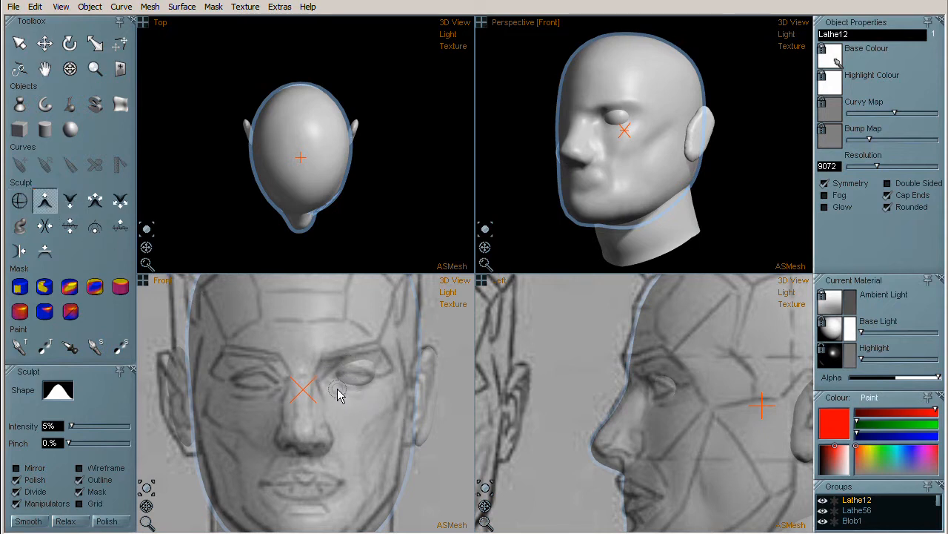
pyautogui.keyDown('shift'); pyautogui.moveTo(332, 380); pyautogui.dragTo(346, 398); pyautogui.keyUp('shift')
pyautogui.hotkey('ctrl', 'z')
pyautogui.moveTo(368, 382); pyautogui.dragTo(340, 389)
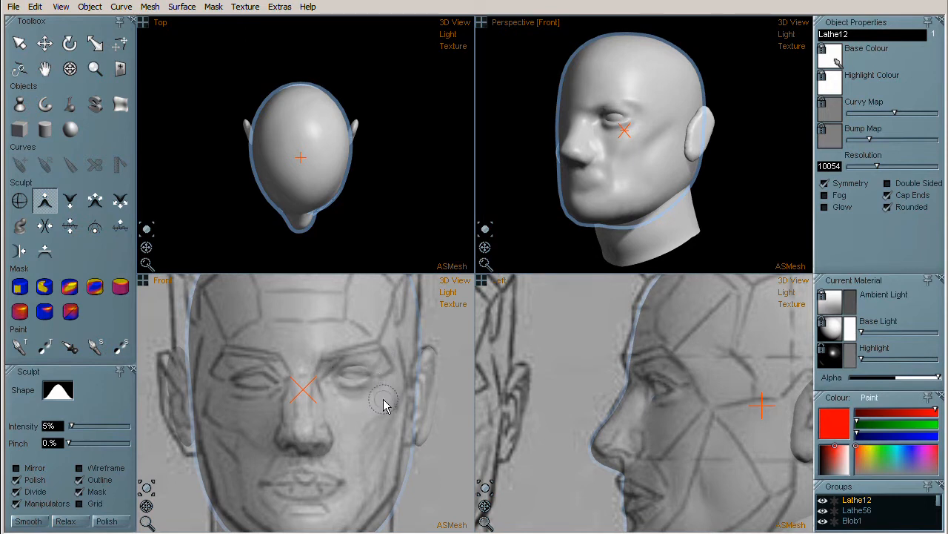
# - Reshape the eyelids and surrounding socket over the eyeball with Soft Move at 100% scale in the Front and Left views
pyautogui.click(45, 44)
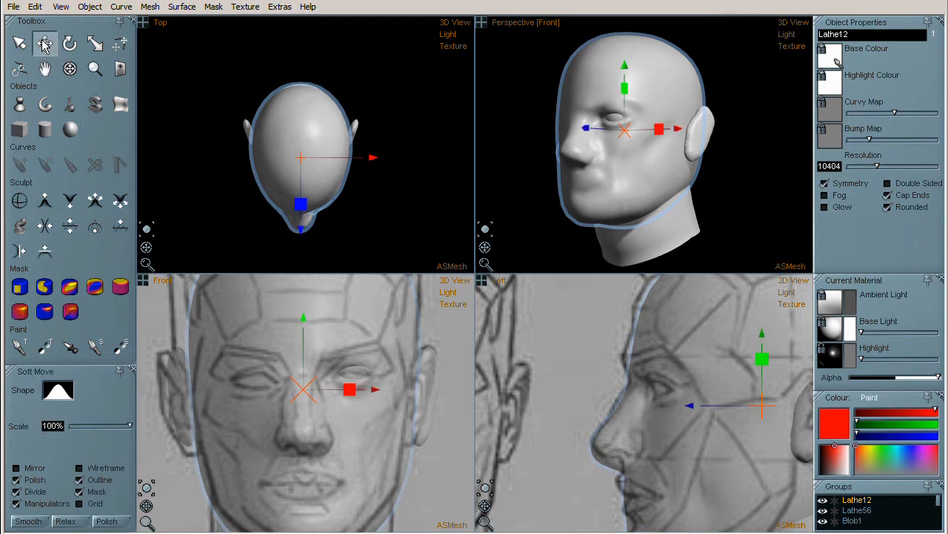
pyautogui.click(122, 48)
pyautogui.press('space')
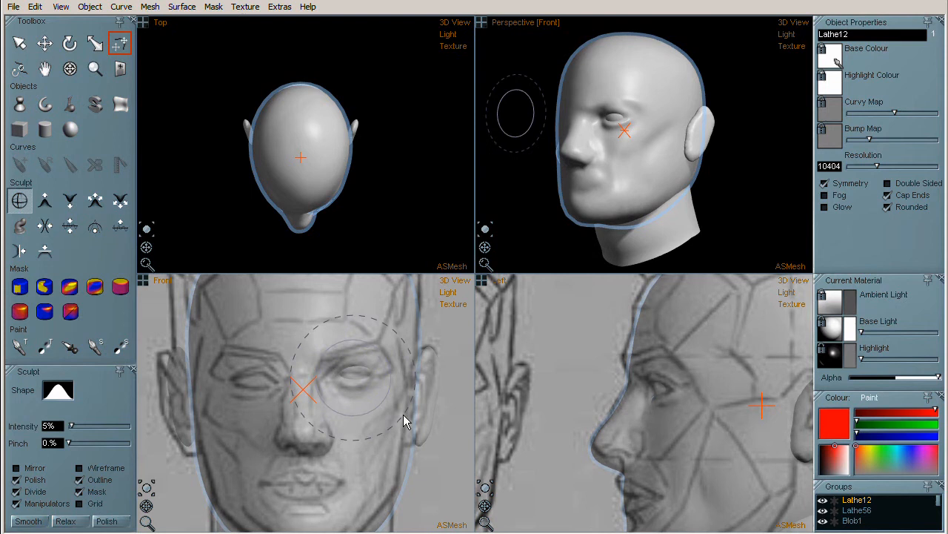
pyautogui.press('space')
pyautogui.moveTo(358, 375)
pyautogui.mouseDown()
pyautogui.moveTo(340, 388)
pyautogui.moveTo(374, 379)
pyautogui.mouseUp()
pyautogui.moveTo(664, 370)
pyautogui.mouseDown()
pyautogui.moveTo(675, 369)
pyautogui.moveTo(675, 378)
pyautogui.mouseUp()
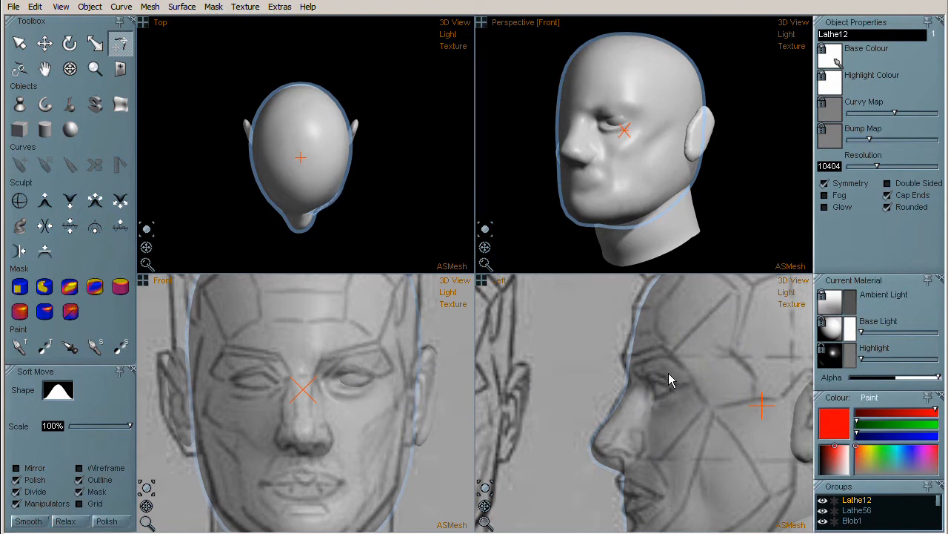
pyautogui.keyDown('shift'); pyautogui.moveTo(670, 399); pyautogui.dragTo(672, 392); pyautogui.keyUp('shift')
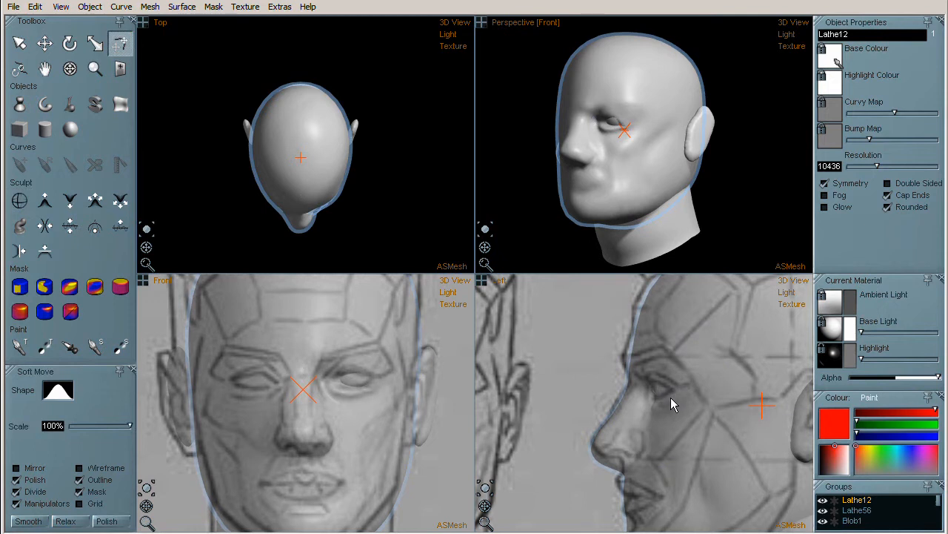
pyautogui.moveTo(348, 386); pyautogui.dragTo(329, 385)
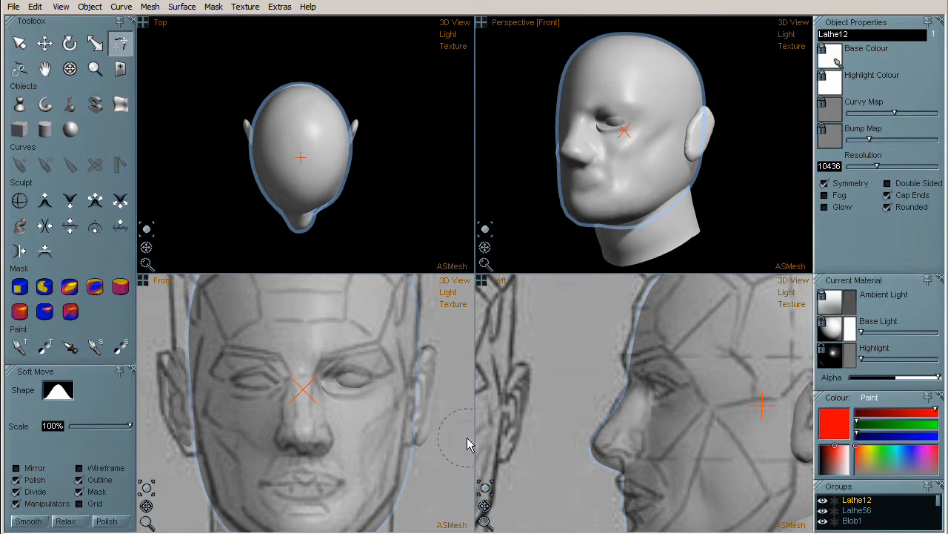
# - Smooth the eyelid and inner eye area with Sculpt Smooth at 100% intensity
pyautogui.click(70, 227)
pyautogui.moveTo(335, 416)
pyautogui.mouseDown()
pyautogui.moveTo(321, 385)
pyautogui.moveTo(335, 361)
pyautogui.mouseUp()
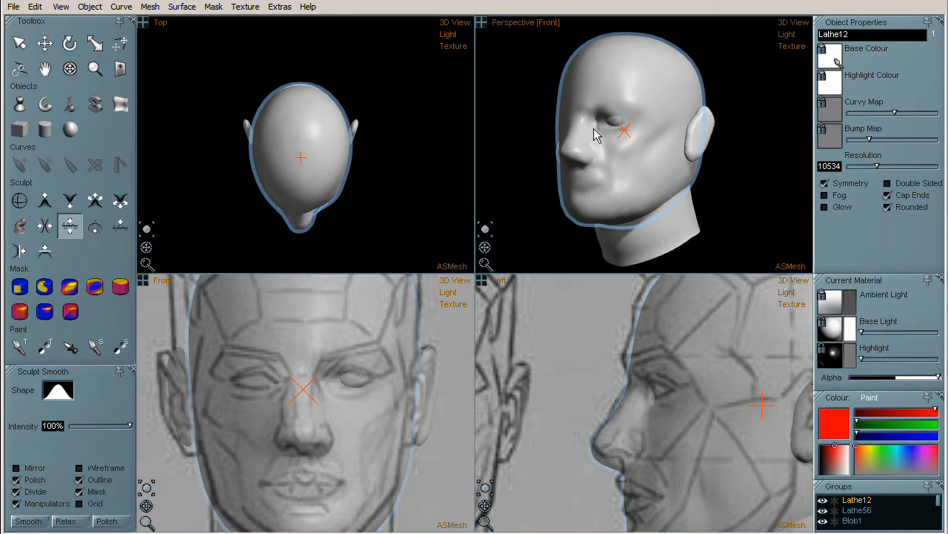
pyautogui.scroll(3, 631, 73)
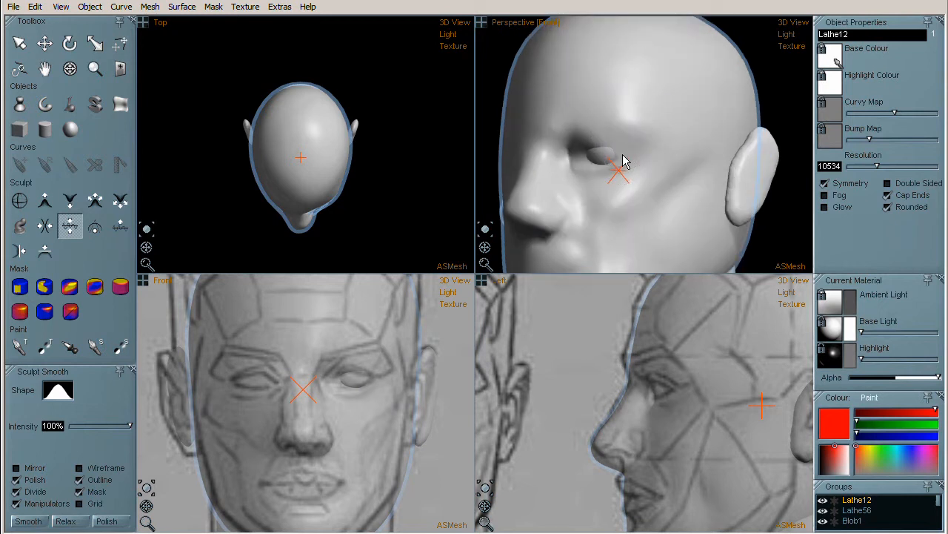
# - Examine the head's mesh density around the eye socket and nose in wireframe display
pyautogui.press('w')
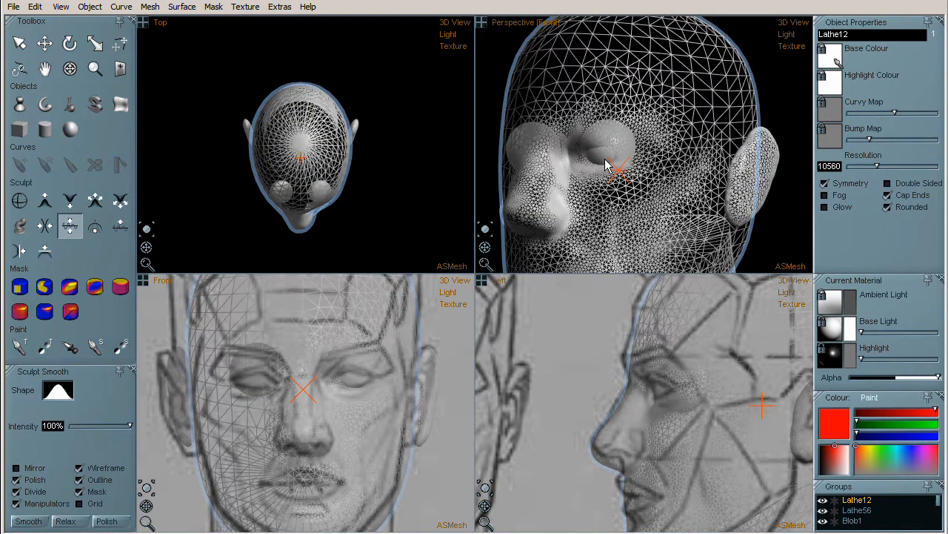
pyautogui.press('w')
pyautogui.press('w')
pyautogui.press('w')
pyautogui.press('w')
pyautogui.press('w')
pyautogui.press('w')
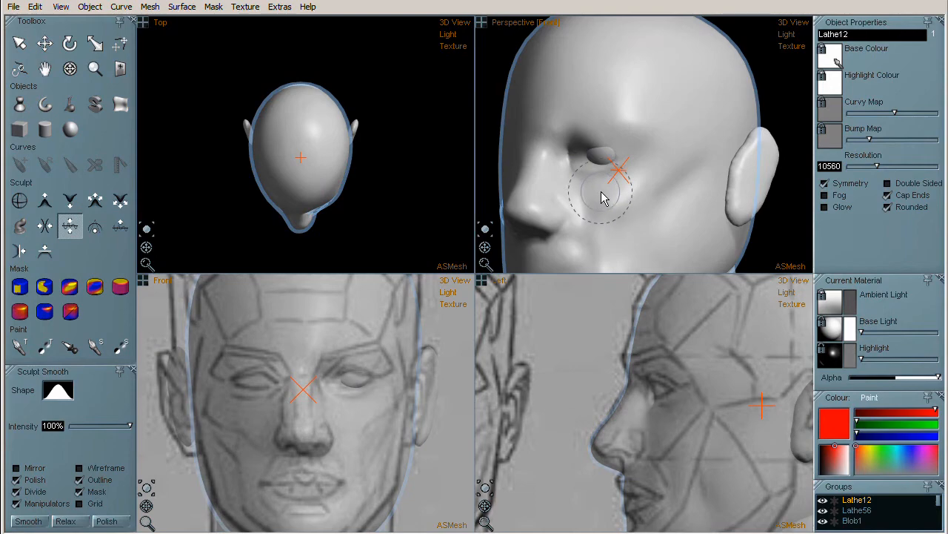
pyautogui.moveTo(620, 177); pyautogui.dragTo(658, 171, button='middle')
pyautogui.press('w')
pyautogui.press('w')
pyautogui.moveTo(485, 247)
pyautogui.mouseDown()
pyautogui.moveTo(434, 256)
pyautogui.moveTo(522, 258)
pyautogui.moveTo(487, 233)
pyautogui.moveTo(494, 211)
pyautogui.moveTo(451, 186)
pyautogui.moveTo(455, 262)
pyautogui.moveTo(477, 274)
pyautogui.moveTo(495, 270)
pyautogui.moveTo(495, 260)
pyautogui.moveTo(455, 262)
pyautogui.moveTo(489, 245)
pyautogui.mouseUp()
pyautogui.scroll(2, 595, 125)
pyautogui.scroll(1, 667, 152)
pyautogui.scroll(-1, 667, 152)
pyautogui.press('w')
pyautogui.press('w')
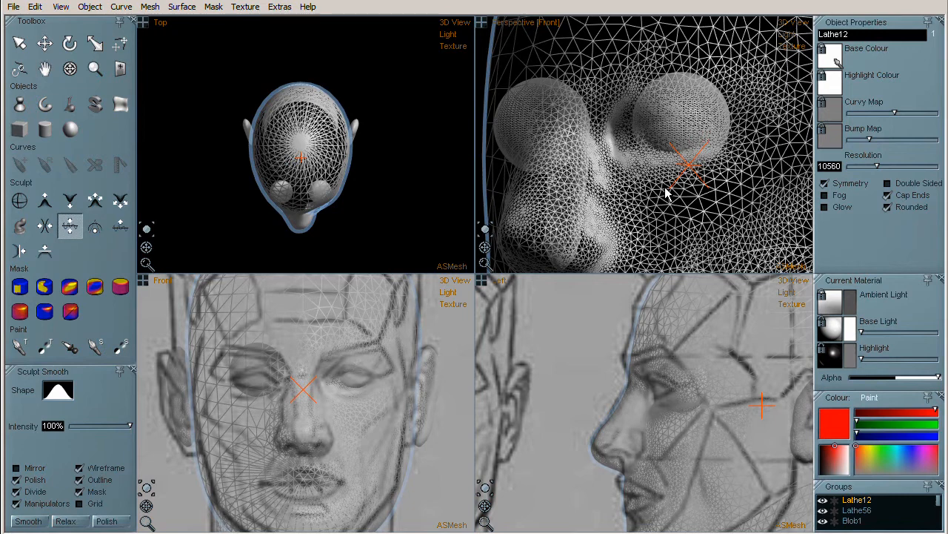
# - Paint the inner and lower eye socket with Sculpt Mask at 100%, reduce that area's mesh to 25%, and clear the mask
pyautogui.click(69, 288)
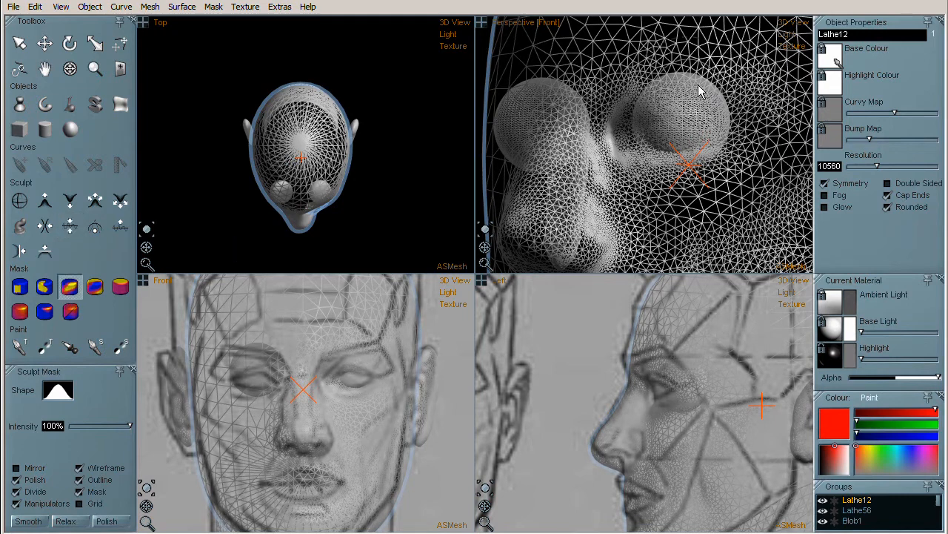
pyautogui.moveTo(621, 173)
pyautogui.mouseDown()
pyautogui.moveTo(671, 178)
pyautogui.moveTo(741, 159)
pyautogui.moveTo(645, 165)
pyautogui.moveTo(612, 91)
pyautogui.moveTo(626, 101)
pyautogui.mouseUp()
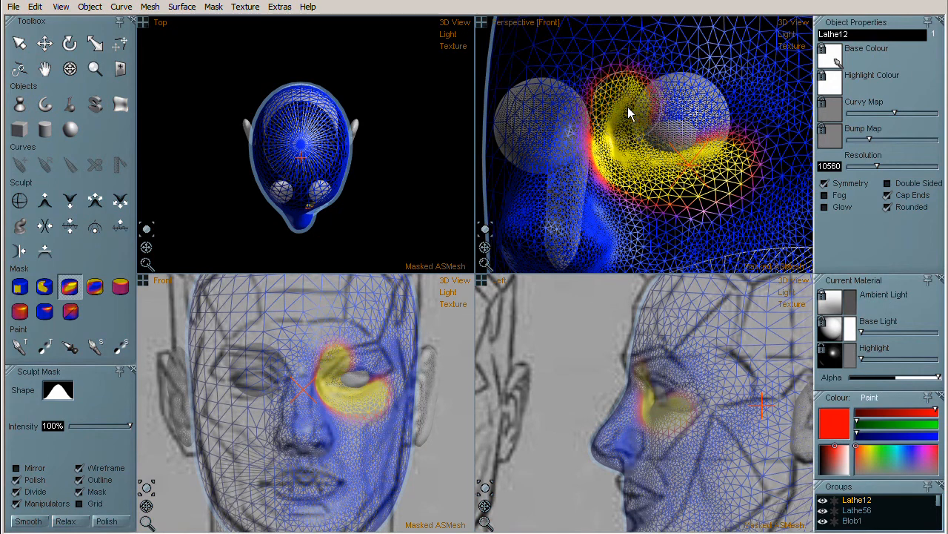
pyautogui.click(144, 9)
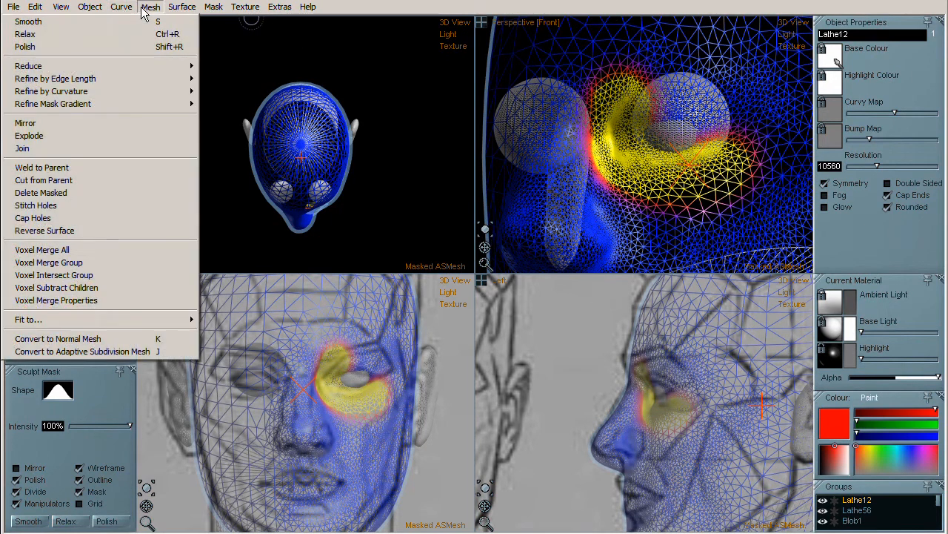
pyautogui.moveTo(148, 66)
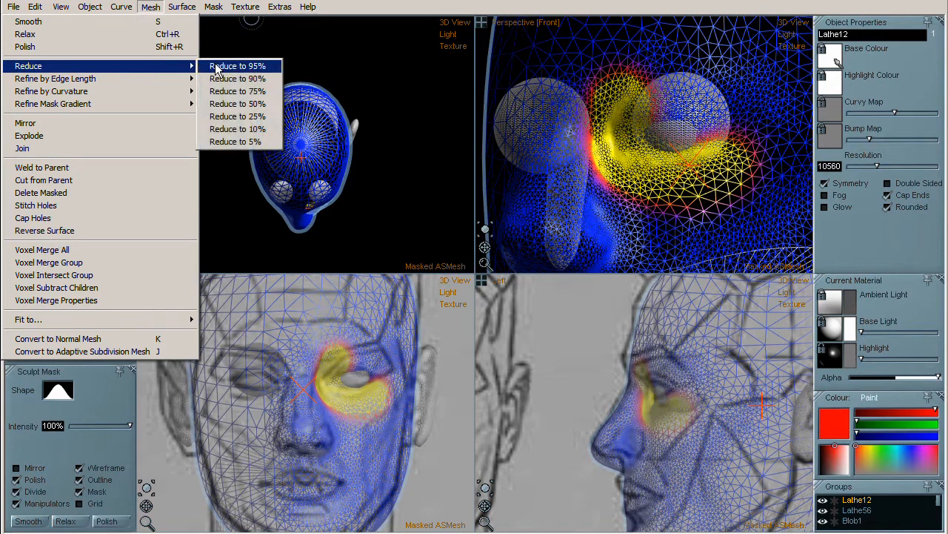
pyautogui.click(255, 120)
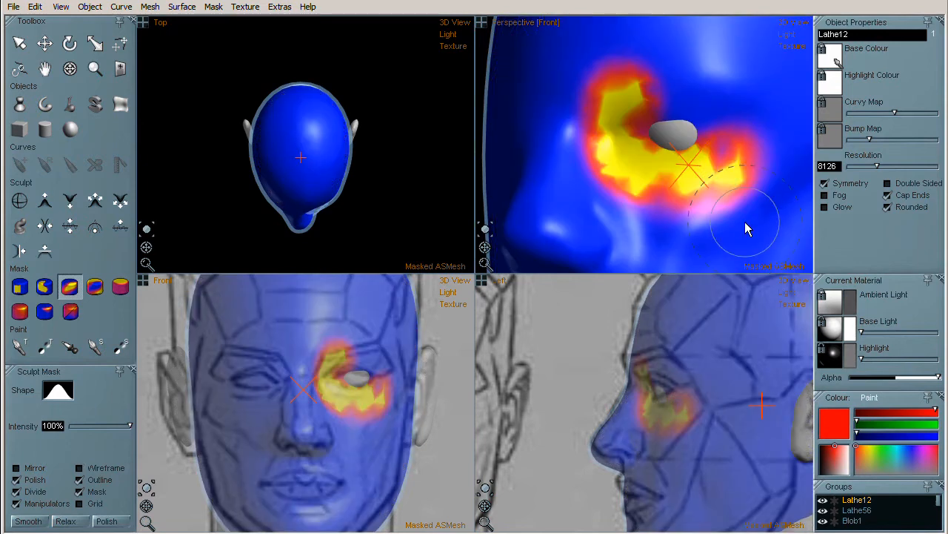
pyautogui.hotkey('ctrl', 'shift', 'a')
pyautogui.scroll(-3, 646, 195)
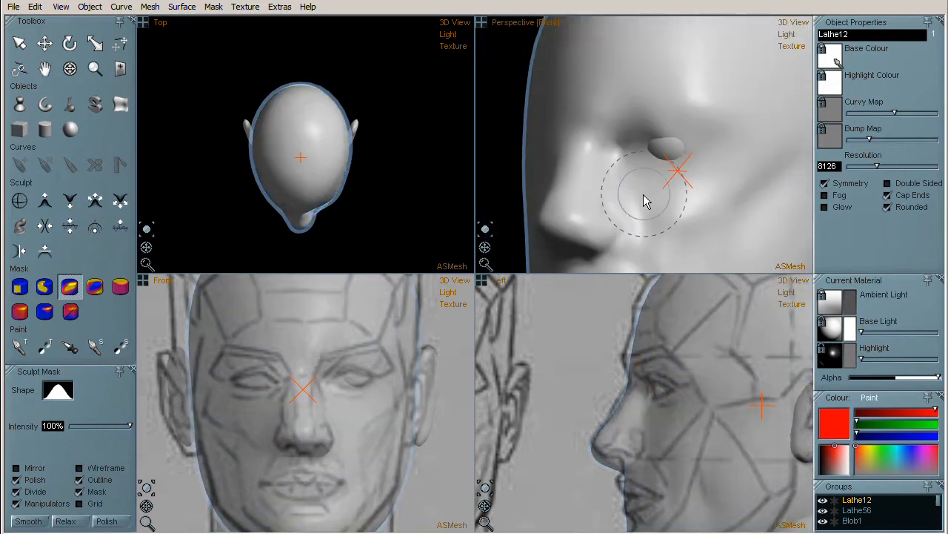
pyautogui.moveTo(650, 229)
pyautogui.mouseDown(button='middle')
pyautogui.moveTo(638, 227)
pyautogui.moveTo(655, 205)
pyautogui.mouseUp(button='middle')
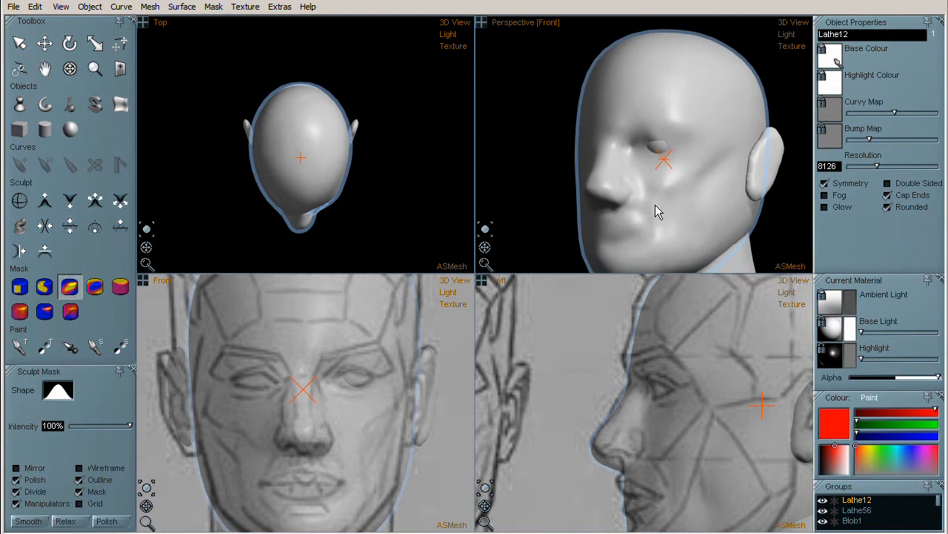
# - Pull the underside of the nose toward the reference profile with Soft Move in the Left view
pyautogui.click(120, 44)
pyautogui.moveTo(622, 461)
pyautogui.keyDown('shift'); pyautogui.mouseDown()
pyautogui.moveTo(645, 493)
pyautogui.moveTo(593, 442)
pyautogui.mouseUp(); pyautogui.keyUp('shift')
pyautogui.scroll(5, 622, 458)
pyautogui.press('s')
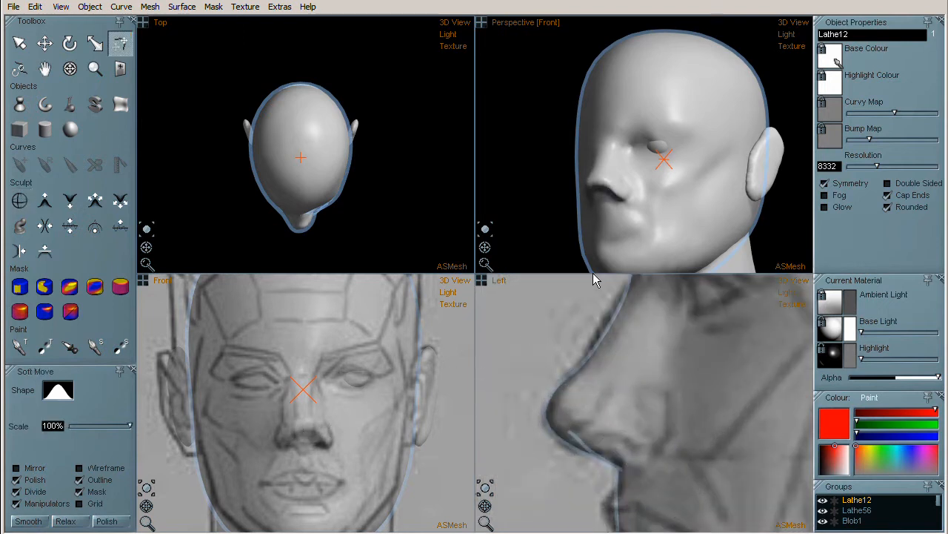
# - Pull the center of the nose base down and raise the nostril edge with Soft Move, following the side reference
pyautogui.moveTo(486, 249); pyautogui.dragTo(523, 265)
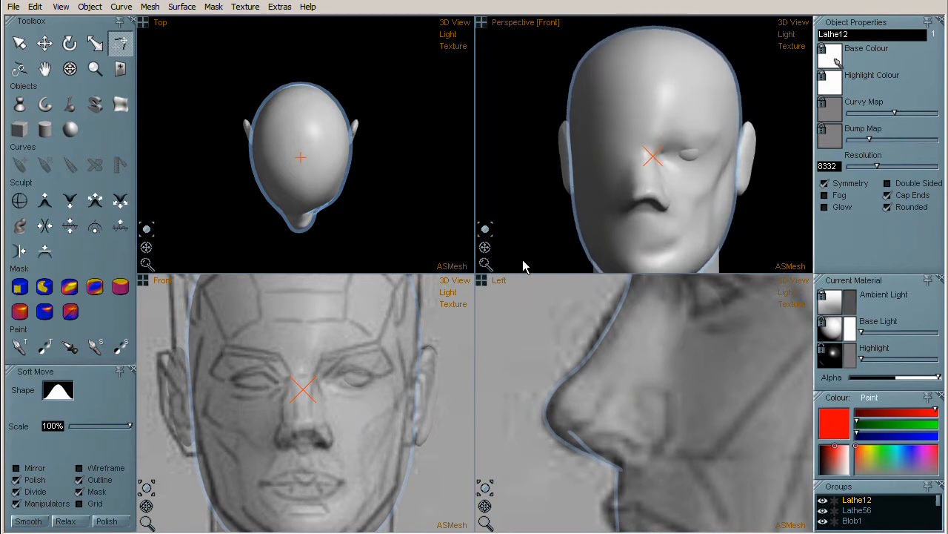
pyautogui.scroll(5, 659, 197)
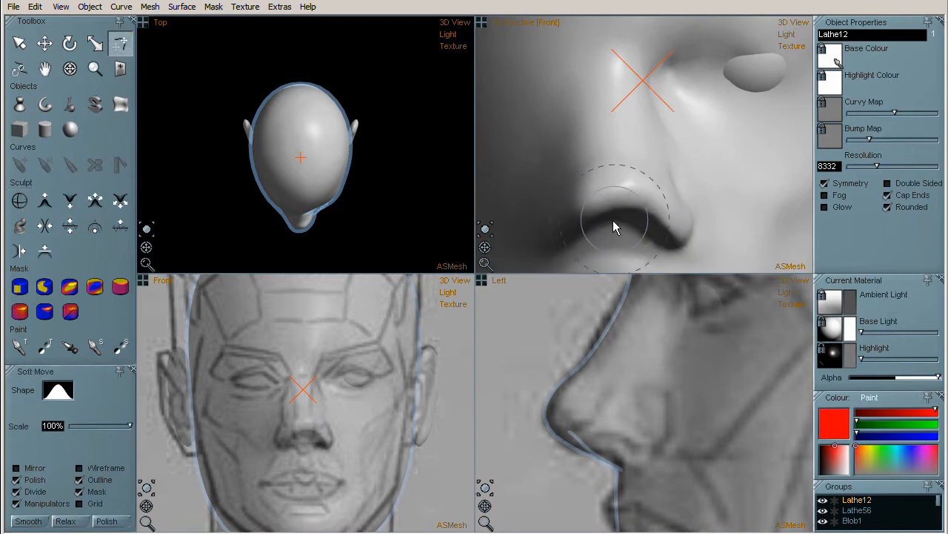
pyautogui.moveTo(610, 232)
pyautogui.mouseDown()
pyautogui.moveTo(611, 223)
pyautogui.moveTo(611, 247)
pyautogui.mouseUp()
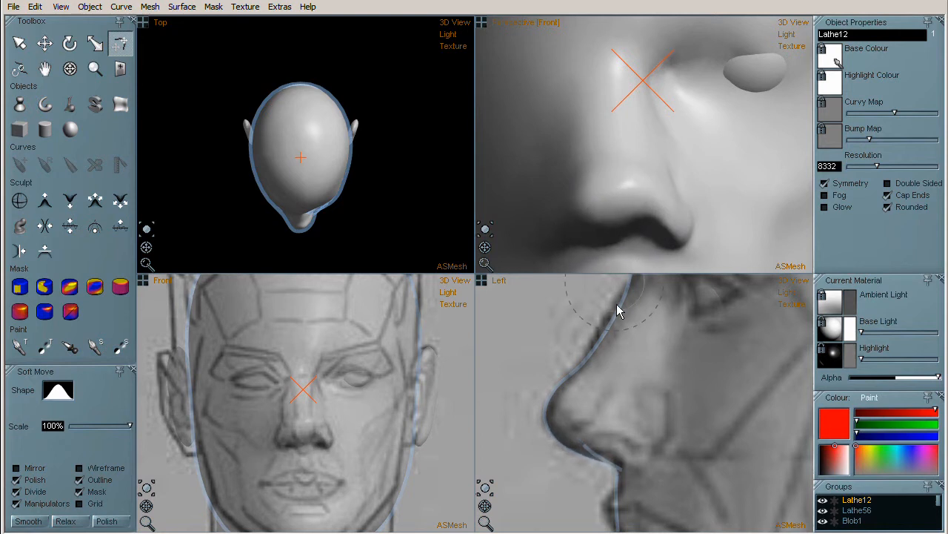
pyautogui.moveTo(681, 239); pyautogui.dragTo(673, 218)
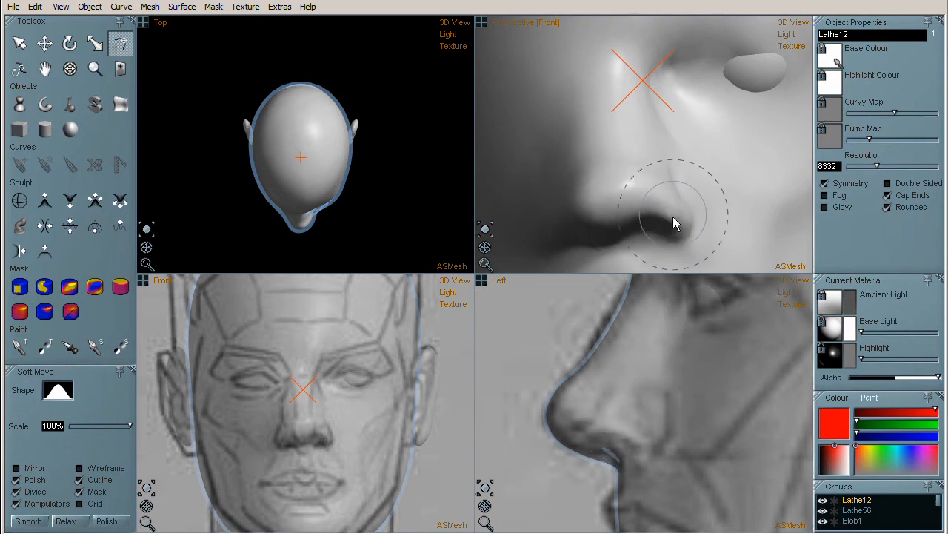
pyautogui.moveTo(616, 454)
pyautogui.mouseDown()
pyautogui.moveTo(620, 444)
pyautogui.moveTo(608, 447)
pyautogui.moveTo(618, 448)
pyautogui.mouseUp()
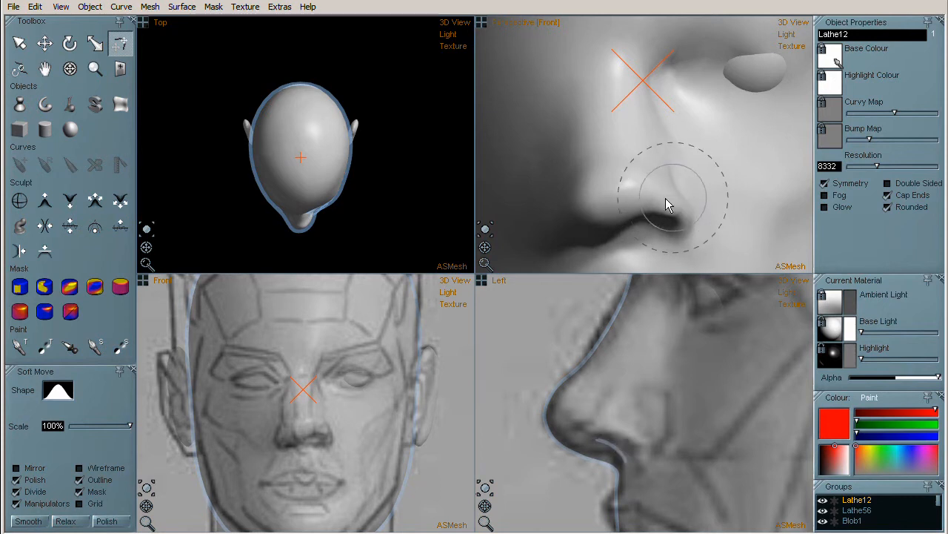
# - Build up the nostril wing and nose tip with the Inflate brush at 5% intensity
pyautogui.click(95, 200)
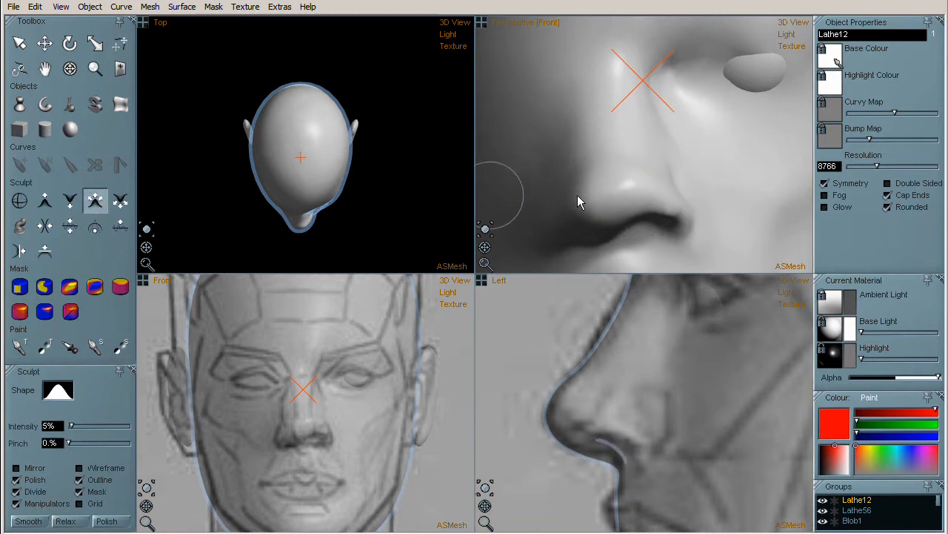
pyautogui.moveTo(686, 198)
pyautogui.mouseDown()
pyautogui.moveTo(661, 170)
pyautogui.moveTo(685, 206)
pyautogui.mouseUp()
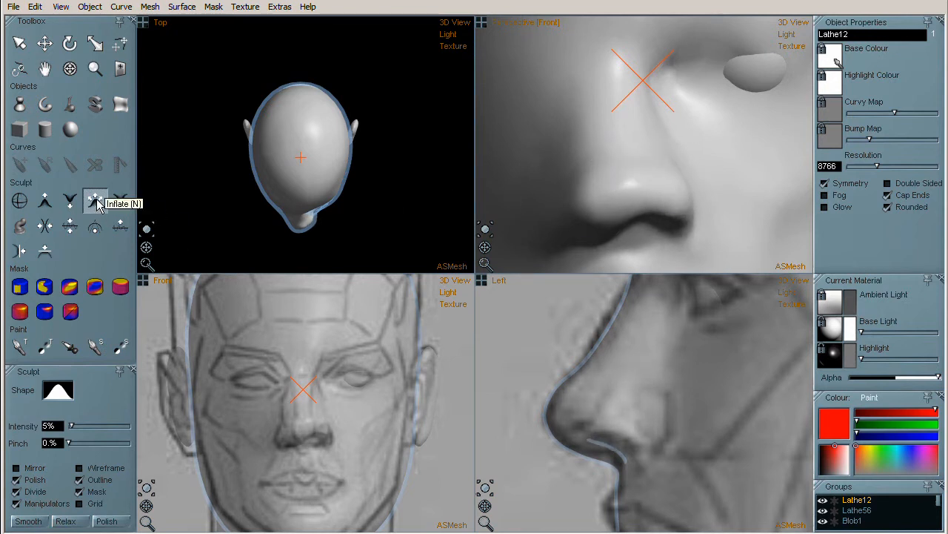
pyautogui.moveTo(610, 187)
pyautogui.mouseDown()
pyautogui.moveTo(608, 168)
pyautogui.moveTo(621, 191)
pyautogui.moveTo(587, 214)
pyautogui.mouseUp()
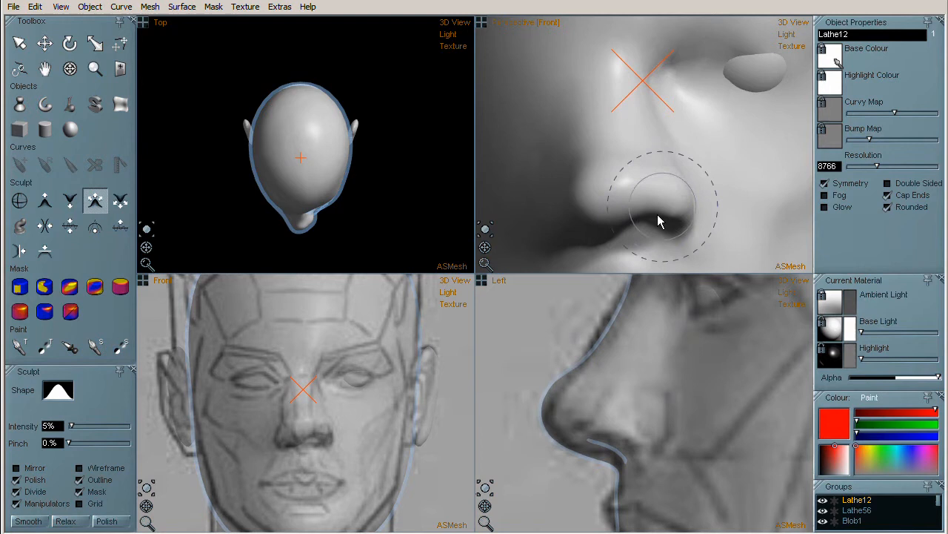
pyautogui.scroll(-5, 658, 224)
pyautogui.moveTo(670, 223); pyautogui.dragTo(650, 229, button='middle')
pyautogui.moveTo(650, 229); pyautogui.dragTo(618, 235)
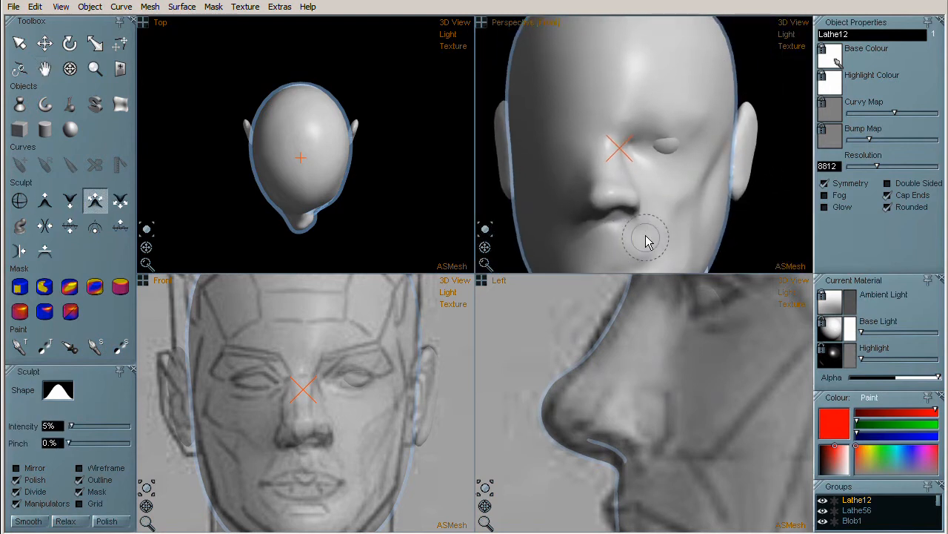
pyautogui.moveTo(486, 249); pyautogui.dragTo(438, 259)
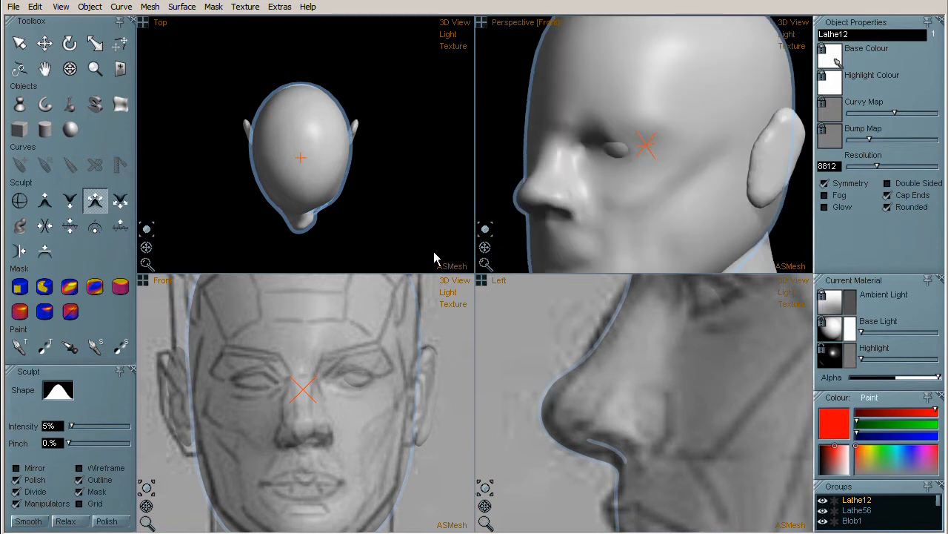
pyautogui.scroll(3, 565, 220)
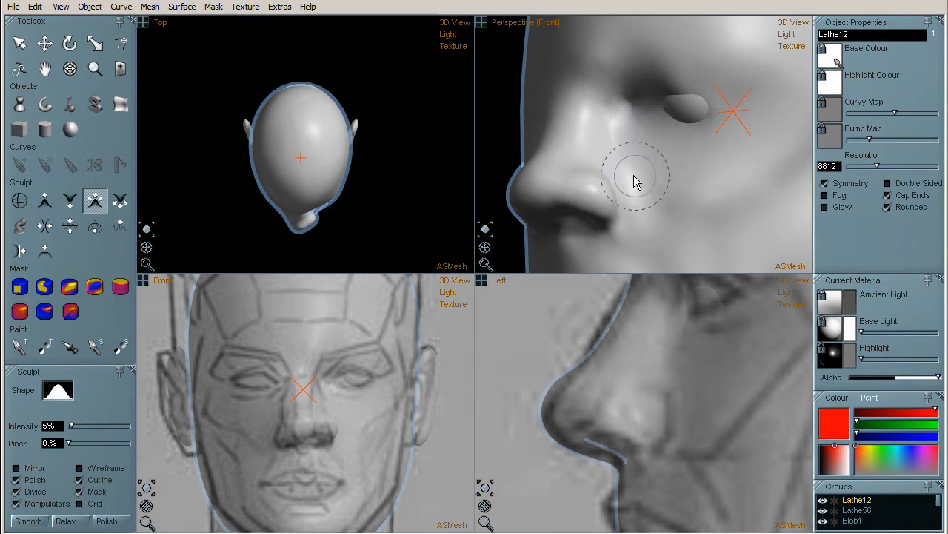
# - Sculpt the side of the jaw with the Inflate brush at 5% intensity, comparing the jawline with the references
pyautogui.scroll(-3, 654, 199)
pyautogui.scroll(-3, 644, 194)
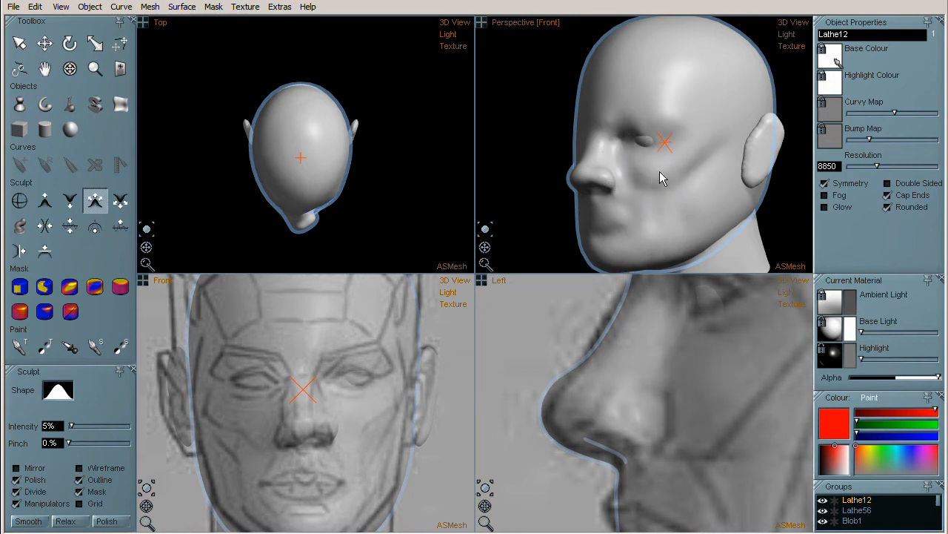
pyautogui.scroll(-2, 666, 254)
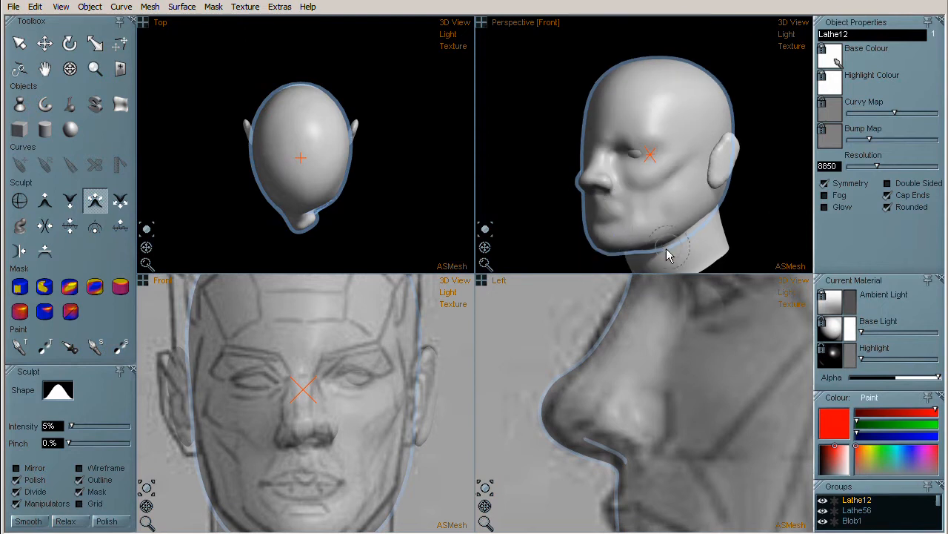
pyautogui.scroll(2, 609, 248)
pyautogui.scroll(-4, 617, 378)
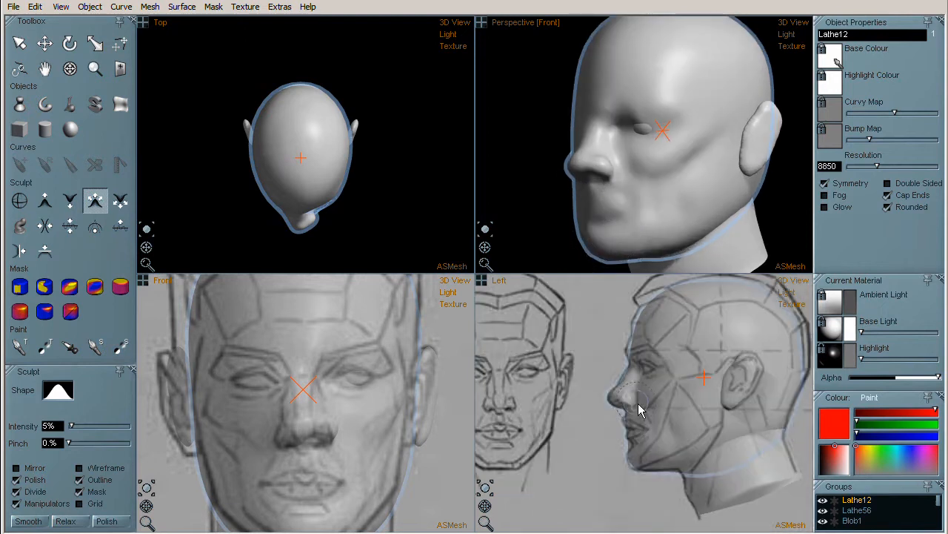
pyautogui.scroll(2, 614, 254)
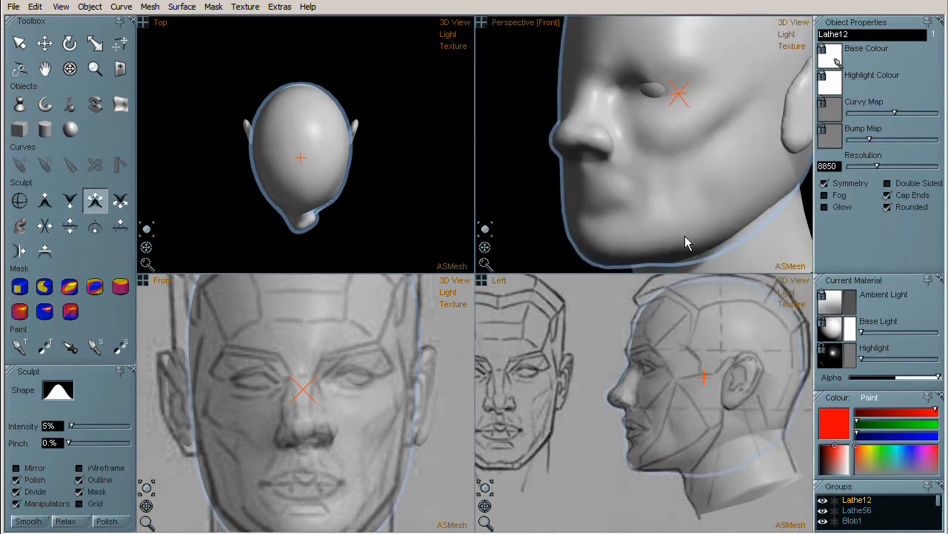
pyautogui.moveTo(751, 184)
pyautogui.mouseDown()
pyautogui.moveTo(635, 248)
pyautogui.moveTo(719, 212)
pyautogui.mouseUp()
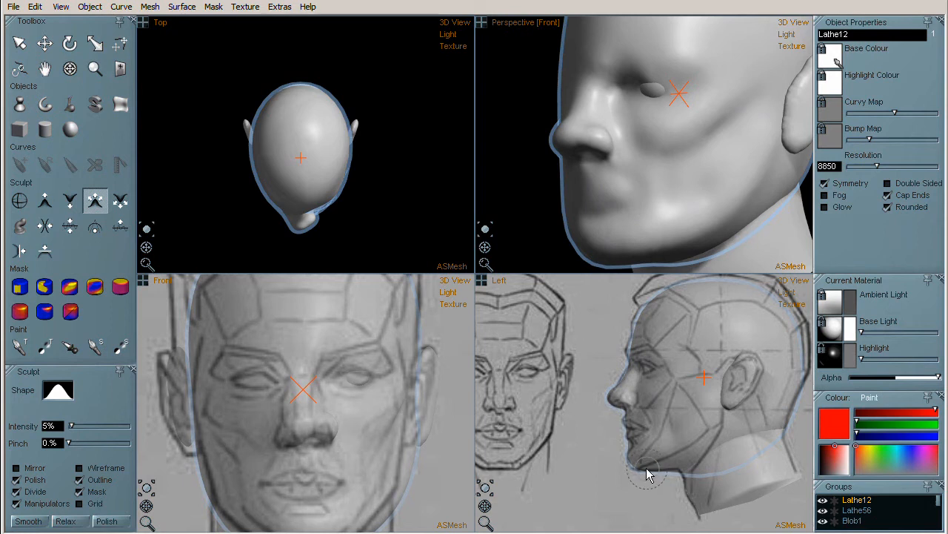
pyautogui.scroll(2, 637, 465)
pyautogui.scroll(-2, 301, 459)
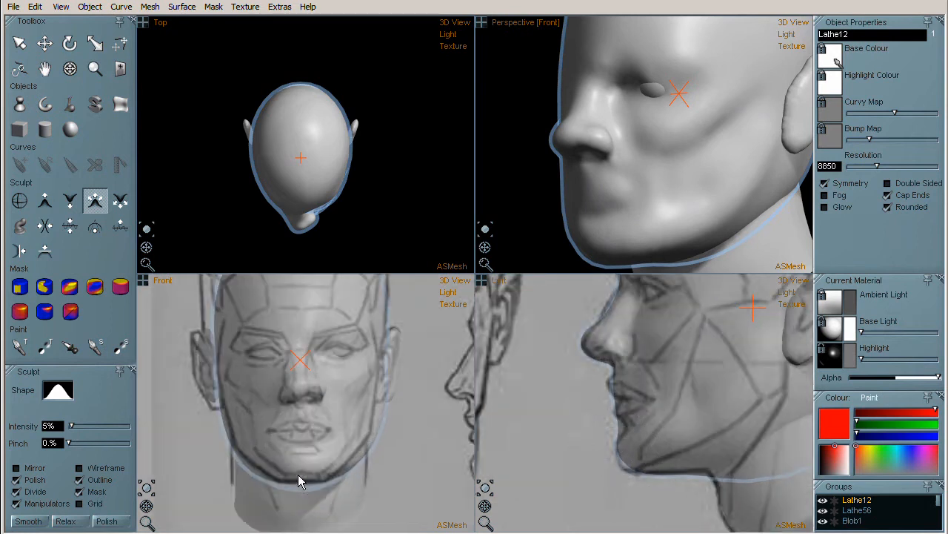
# - Carve the hollow beneath the lower lip with the Deflate brush at 5% intensity and smooth it in the Front view
pyautogui.scroll(2, 298, 474)
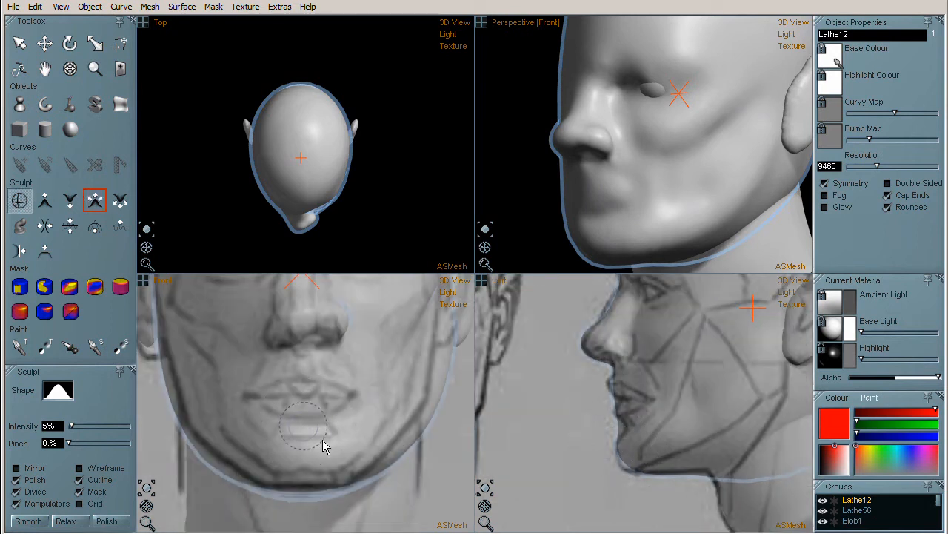
pyautogui.click(120, 202)
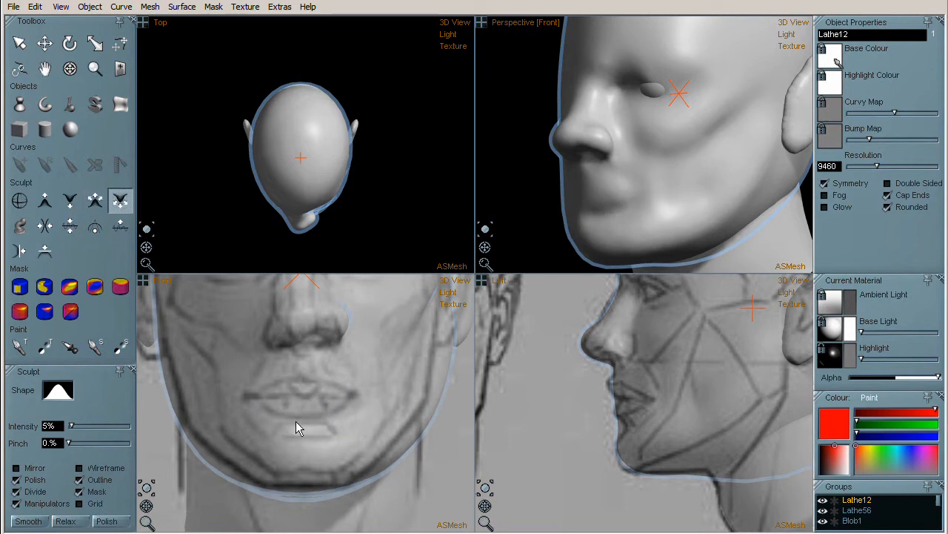
pyautogui.moveTo(280, 419)
pyautogui.mouseDown()
pyautogui.moveTo(336, 421)
pyautogui.moveTo(269, 431)
pyautogui.moveTo(342, 416)
pyautogui.mouseUp()
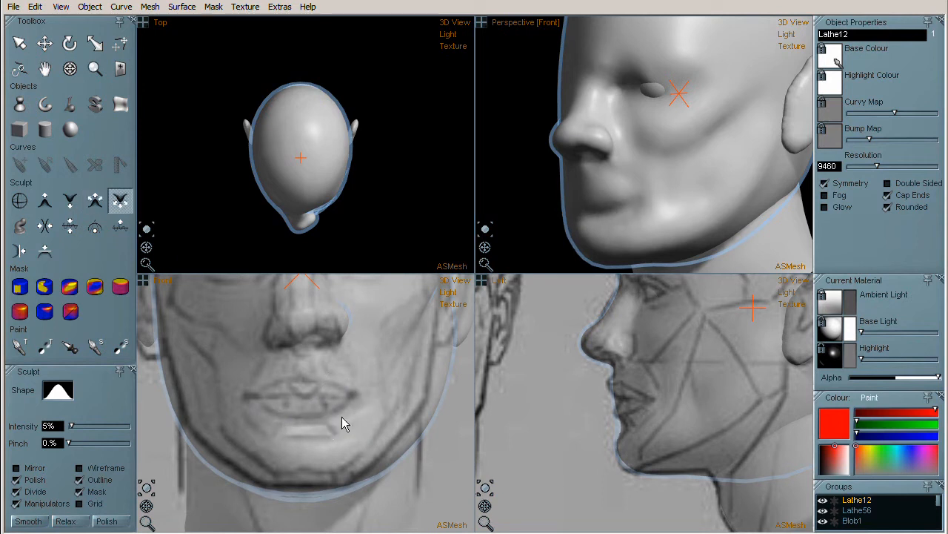
pyautogui.press('shift')
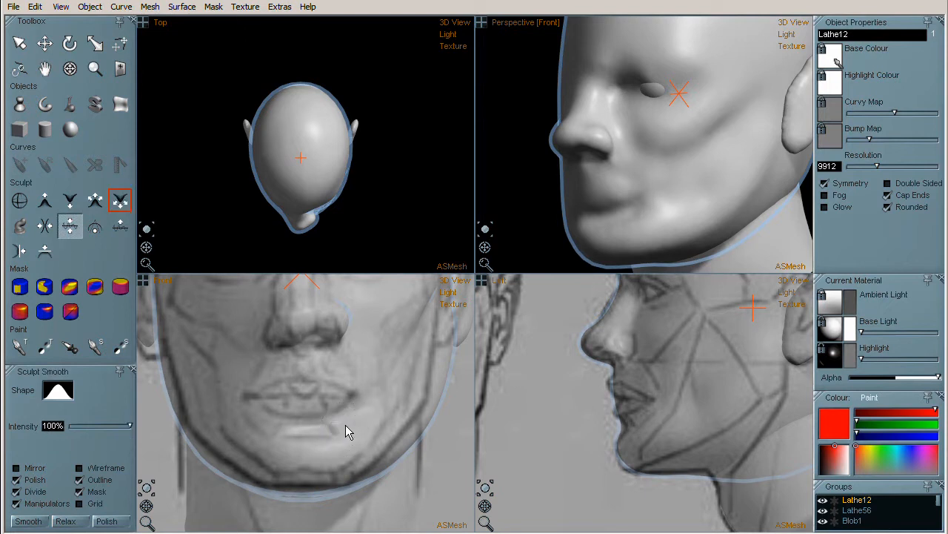
pyautogui.keyDown('shift'); pyautogui.moveTo(320, 430); pyautogui.dragTo(295, 433); pyautogui.keyUp('shift')
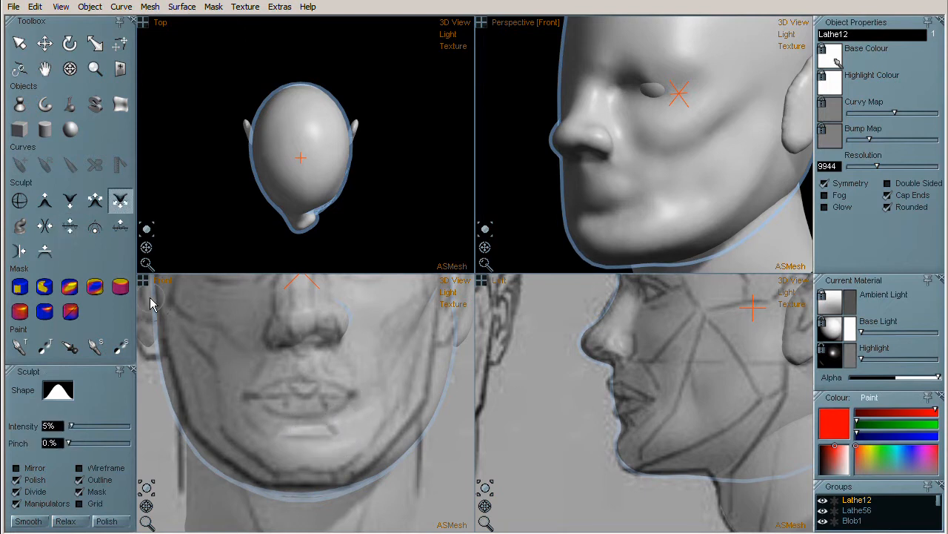
# - Build up the lips over the front reference with the outward Sculpt and Inflate brushes at 5% intensity
pyautogui.scroll(2, 627, 400)
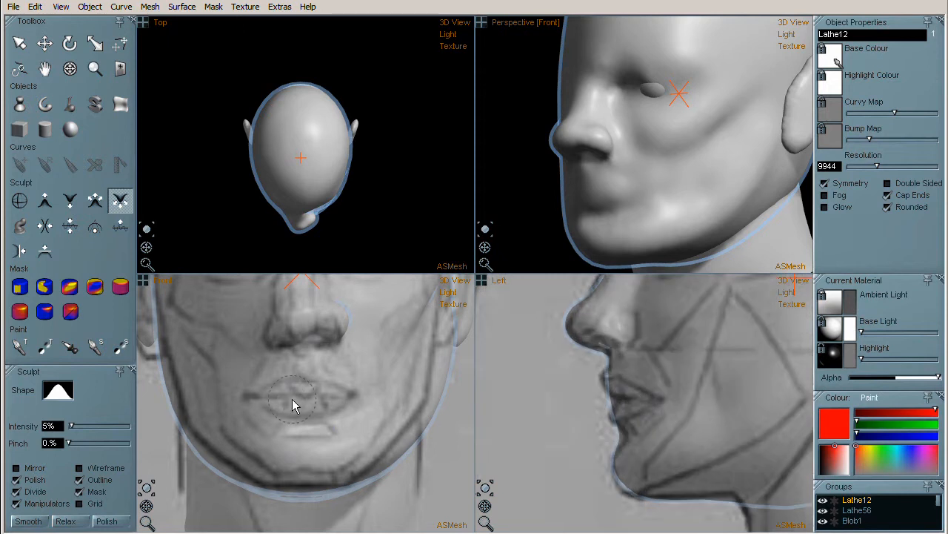
pyautogui.scroll(2, 311, 392)
pyautogui.press('shift')
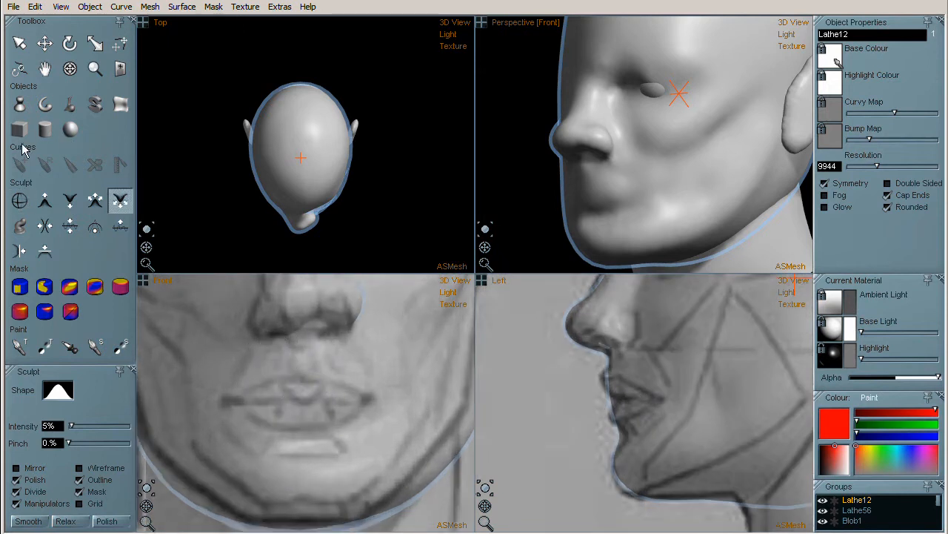
pyautogui.click(45, 201)
pyautogui.press('shift')
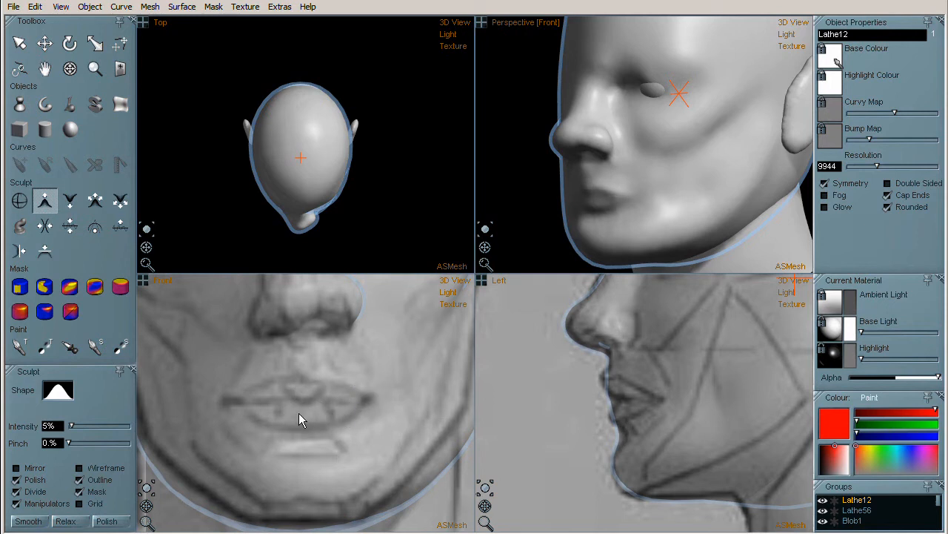
pyautogui.keyDown('shift'); pyautogui.moveTo(326, 416); pyautogui.dragTo(330, 430); pyautogui.keyUp('shift')
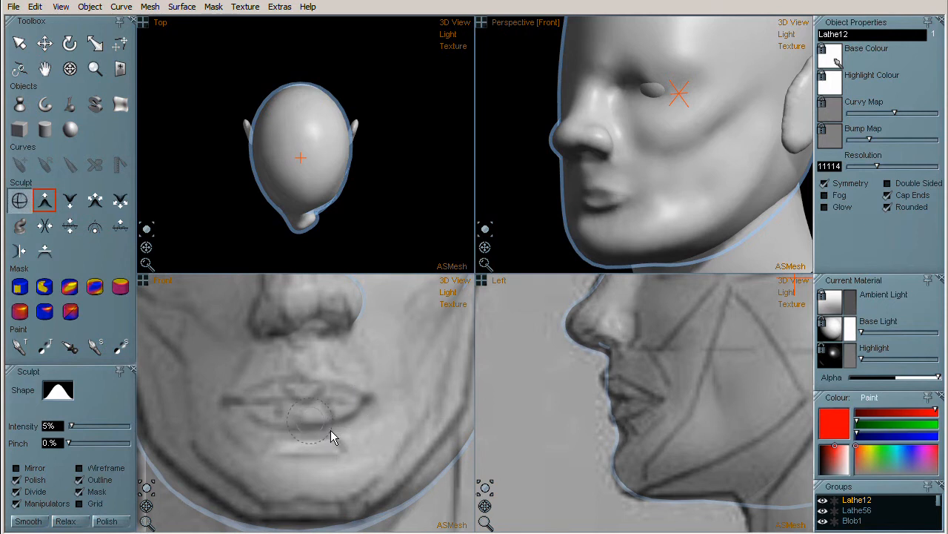
pyautogui.click(92, 203)
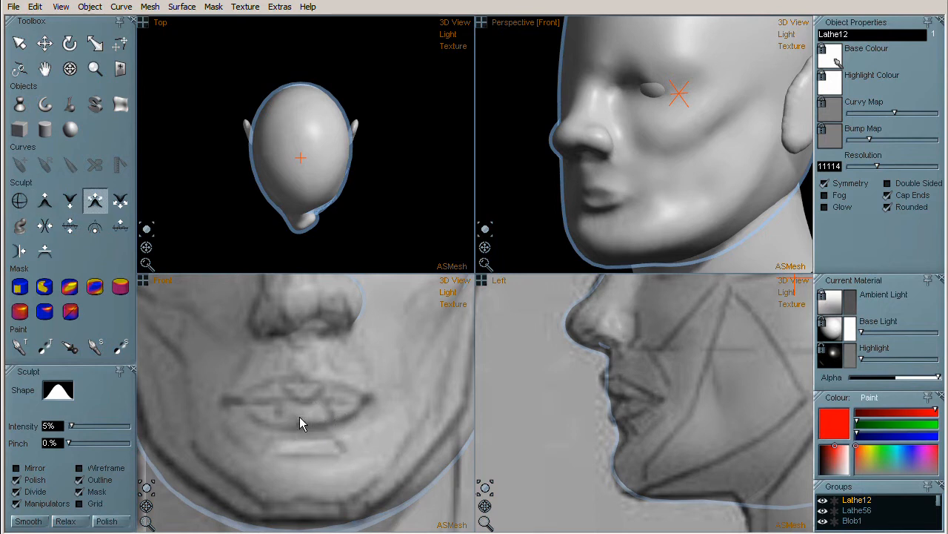
pyautogui.press('shift')
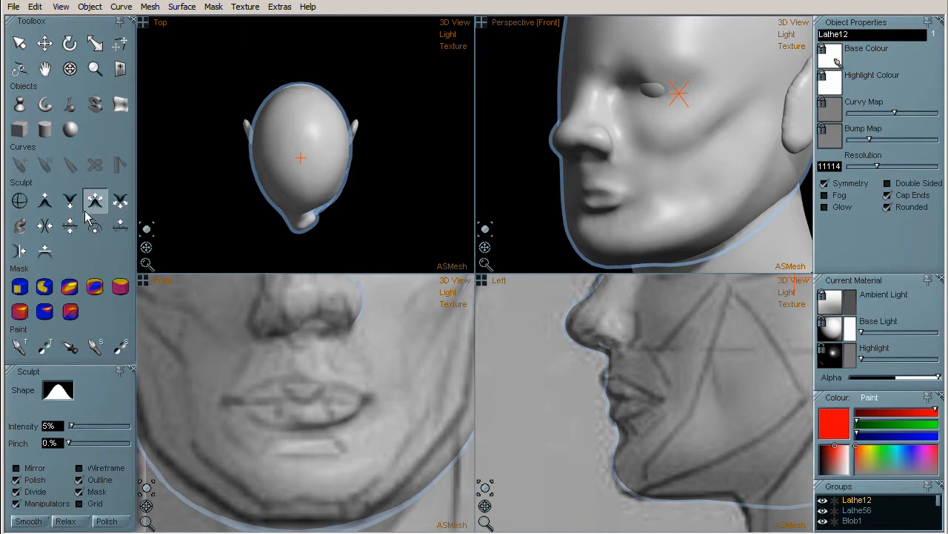
# - Sharpen the mouth line with the Pinch brush at 25%, and refine the lip edges with the inward and outward Sculpt brushes at 5% intensity
pyautogui.click(44, 226)
pyautogui.press('shift')
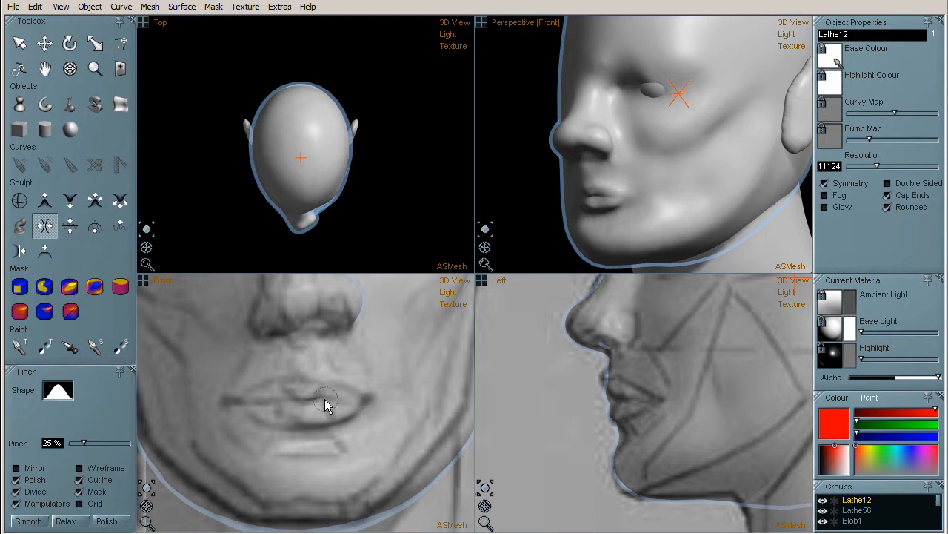
pyautogui.click(74, 198)
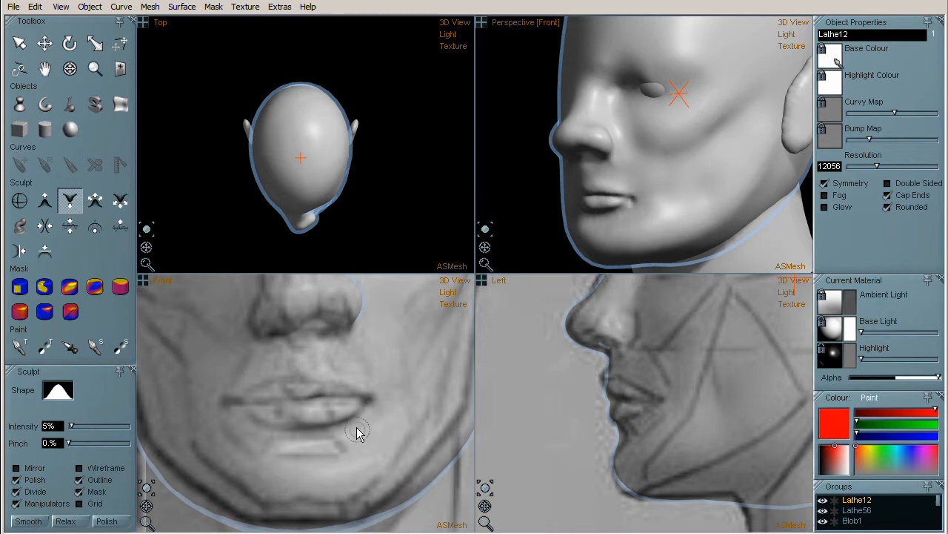
pyautogui.moveTo(330, 387); pyautogui.dragTo(301, 388)
pyautogui.click(46, 194)
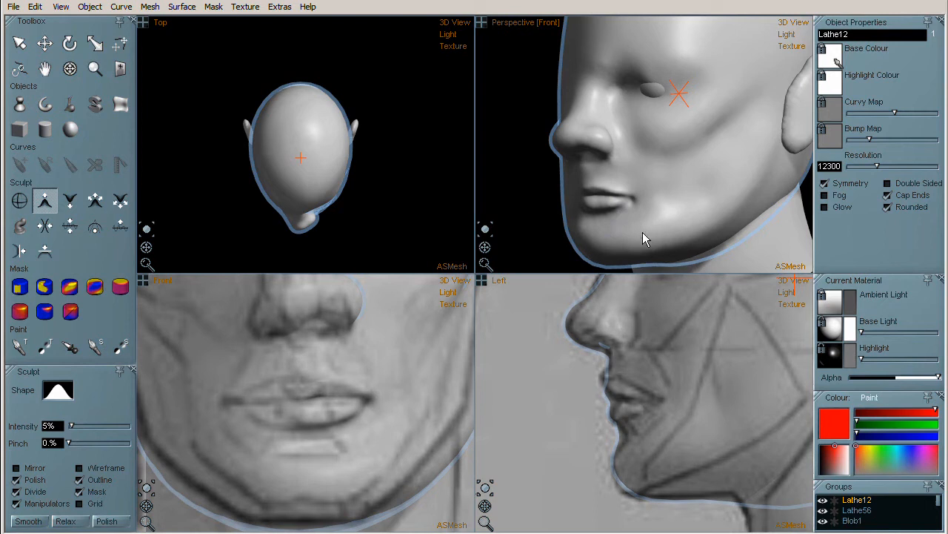
# - Save the scene in the HeadSculptTut folder as h3
pyautogui.moveTo(485, 249); pyautogui.dragTo(533, 245)
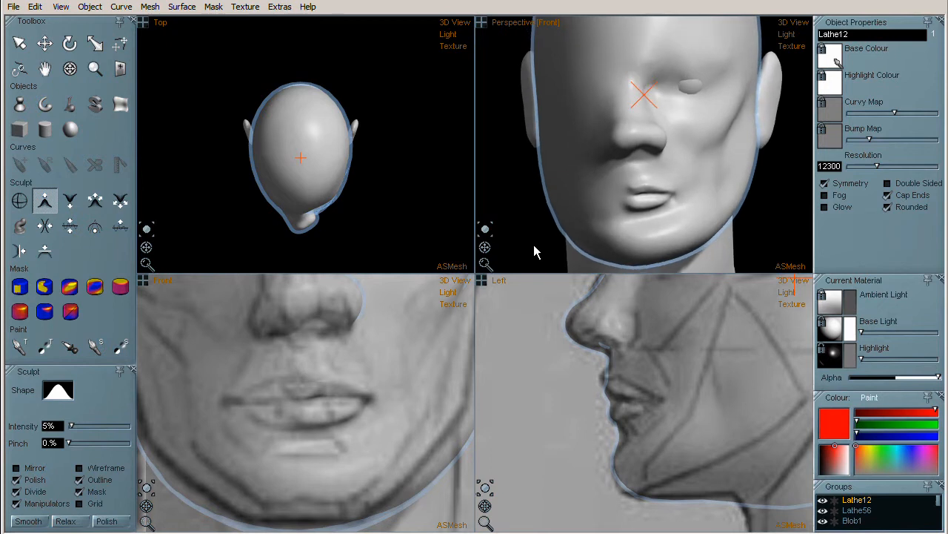
pyautogui.scroll(-3, 624, 218)
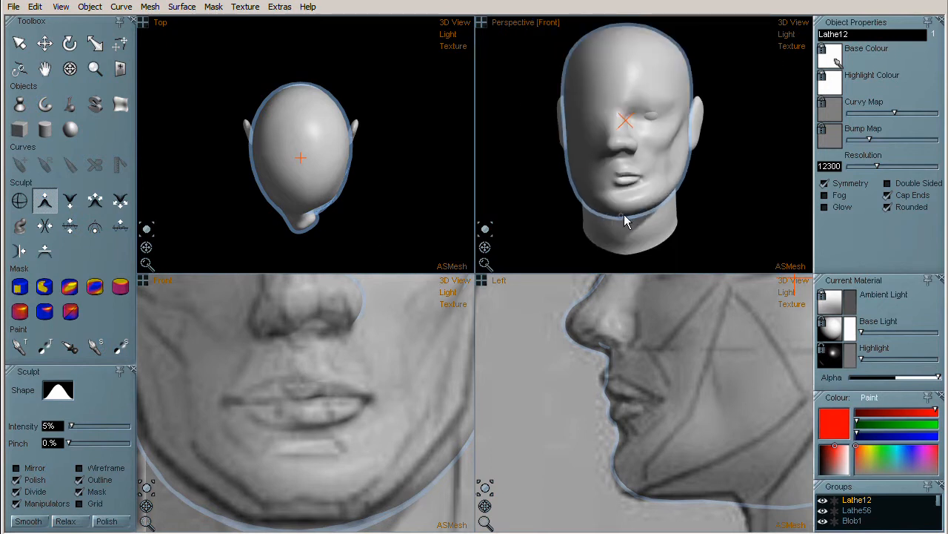
pyautogui.click(14, 6)
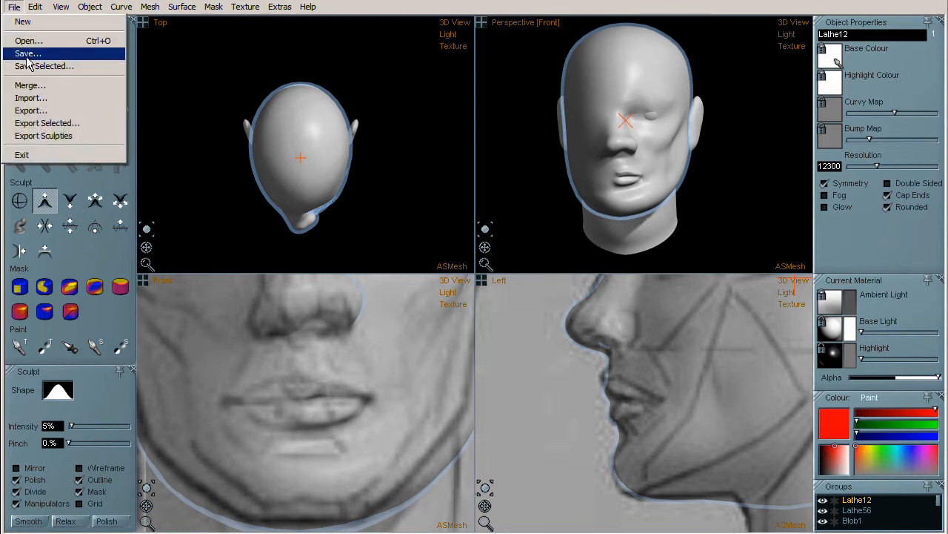
pyautogui.click(26, 56)
pyautogui.write('h3')
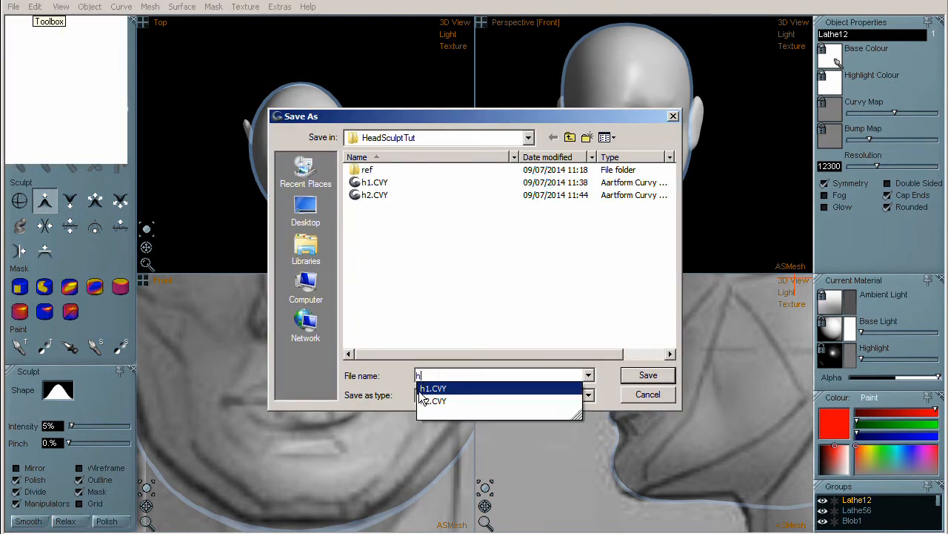
pyautogui.press('Return')
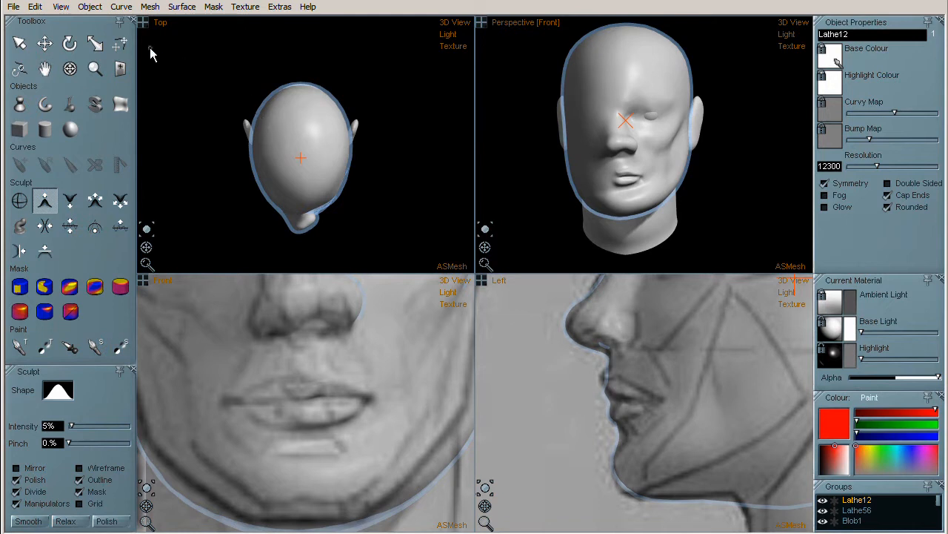
# - Mirror the head mesh so the sculpted side is copied to the other half of the face
pyautogui.click(150, 7)
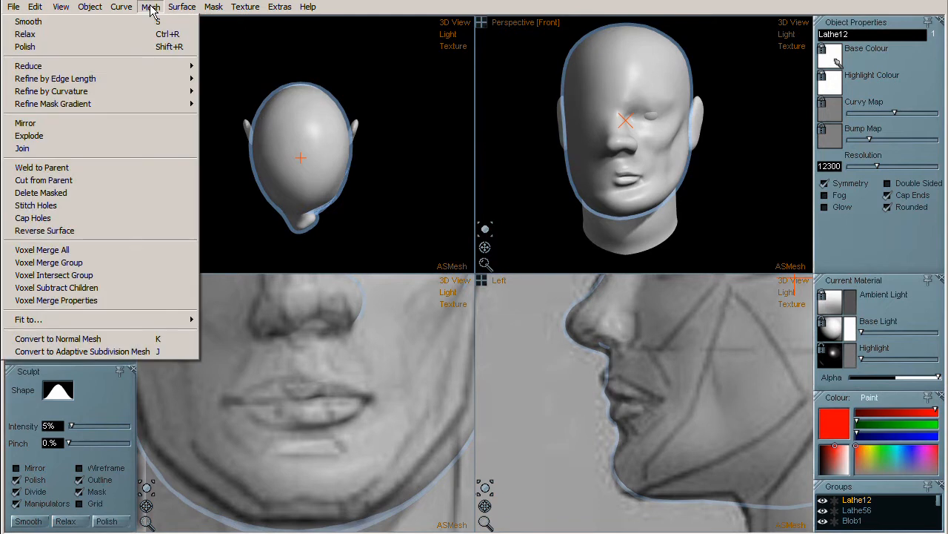
pyautogui.click(111, 123)
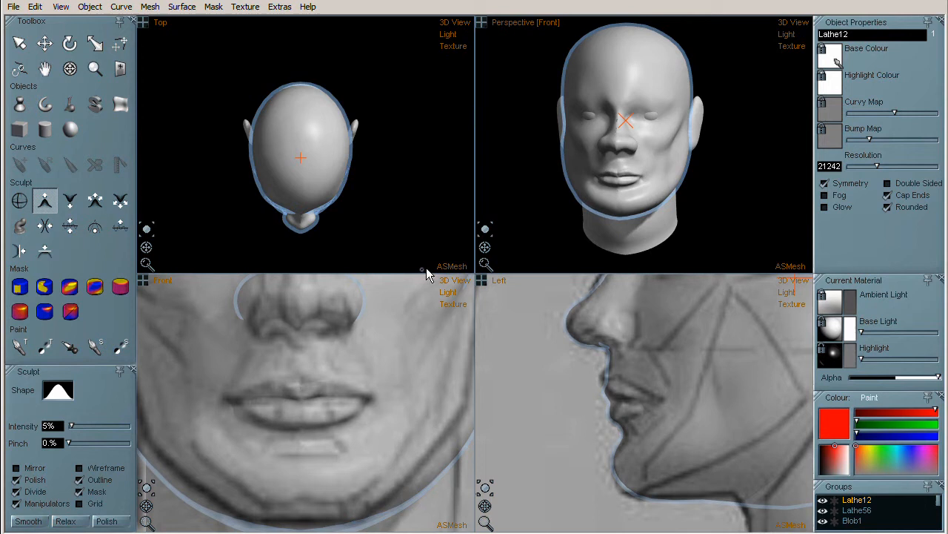
pyautogui.moveTo(487, 247)
pyautogui.mouseDown()
pyautogui.moveTo(497, 238)
pyautogui.moveTo(502, 250)
pyautogui.moveTo(599, 244)
pyautogui.moveTo(491, 254)
pyautogui.moveTo(500, 250)
pyautogui.mouseUp()
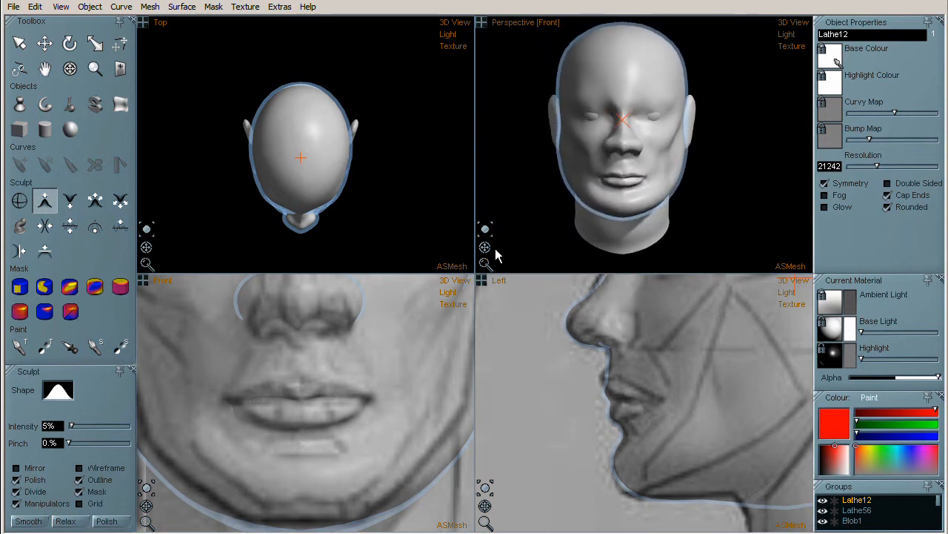
pyautogui.scroll(3, 619, 141)
pyautogui.scroll(-1, 636, 165)
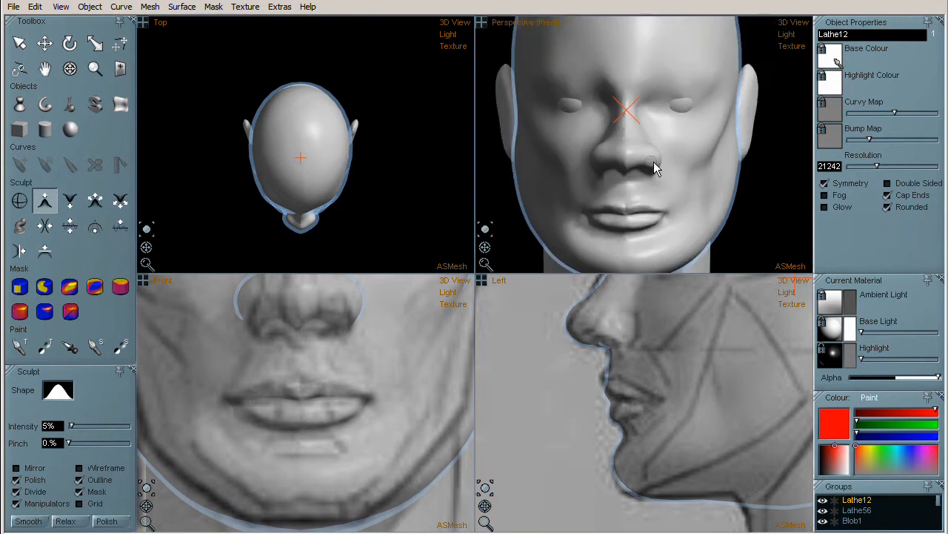
pyautogui.scroll(-3, 663, 174)
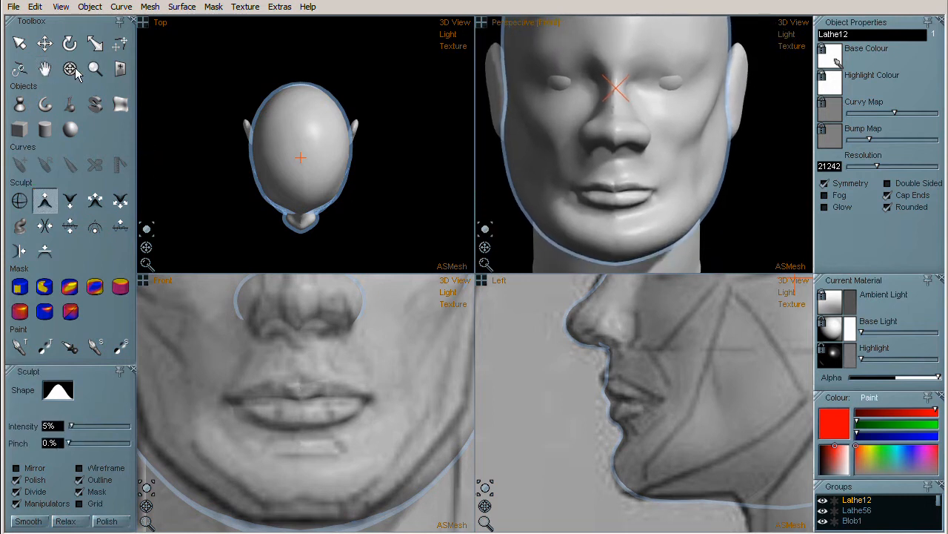
# - Smooth the center of the face from the nose base up the nose with the Smooth brush at 100% intensity
pyautogui.click(70, 225)
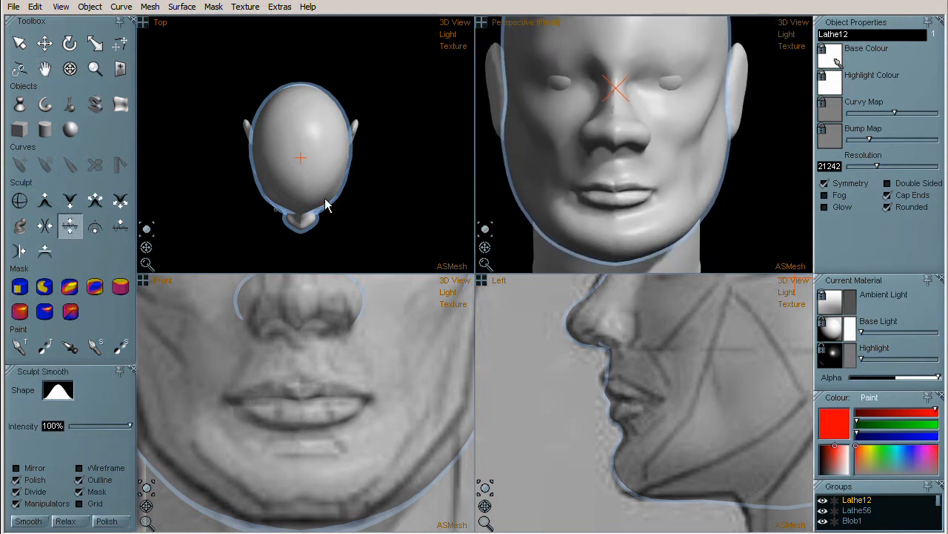
pyautogui.keyDown('shift'); pyautogui.moveTo(615, 156); pyautogui.dragTo(615, 112); pyautogui.keyUp('shift')
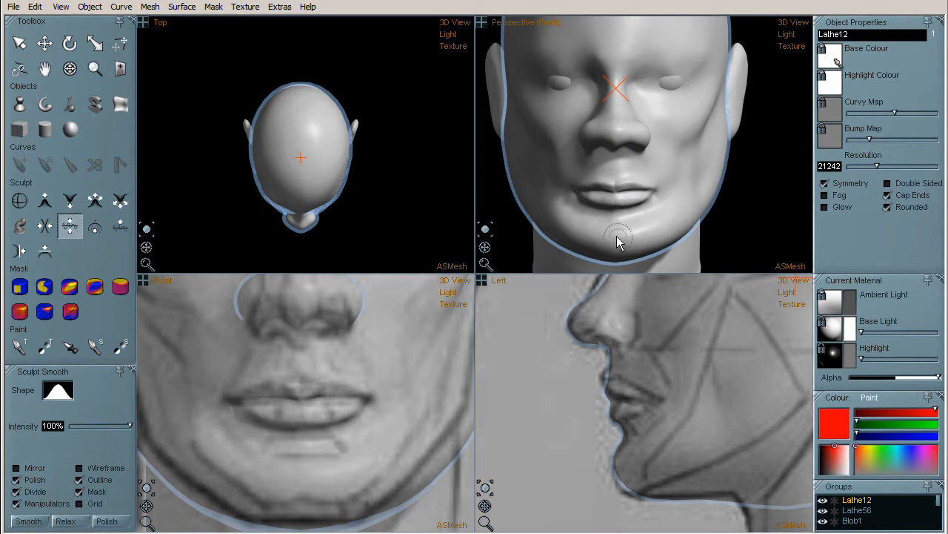
pyautogui.scroll(-2, 622, 178)
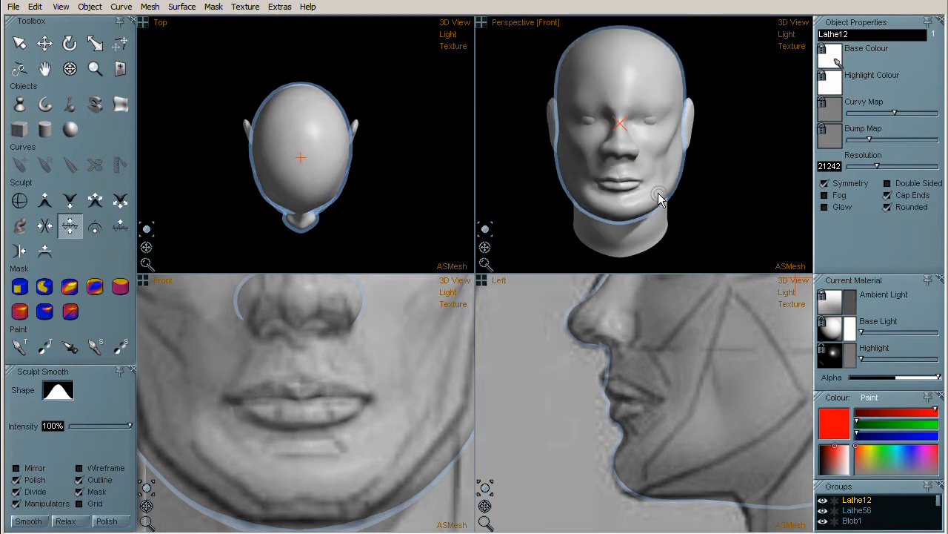
# - Reshape the jaw, cheek and nose contours in the Perspective view with Soft Move at 100% scale
pyautogui.scroll(1, 659, 198)
pyautogui.click(120, 43)
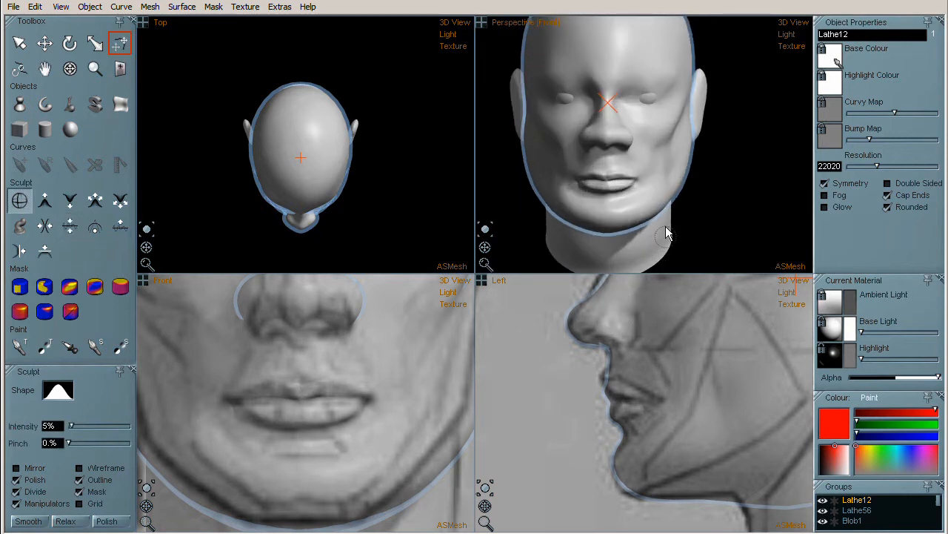
pyautogui.moveTo(658, 210); pyautogui.dragTo(637, 224)
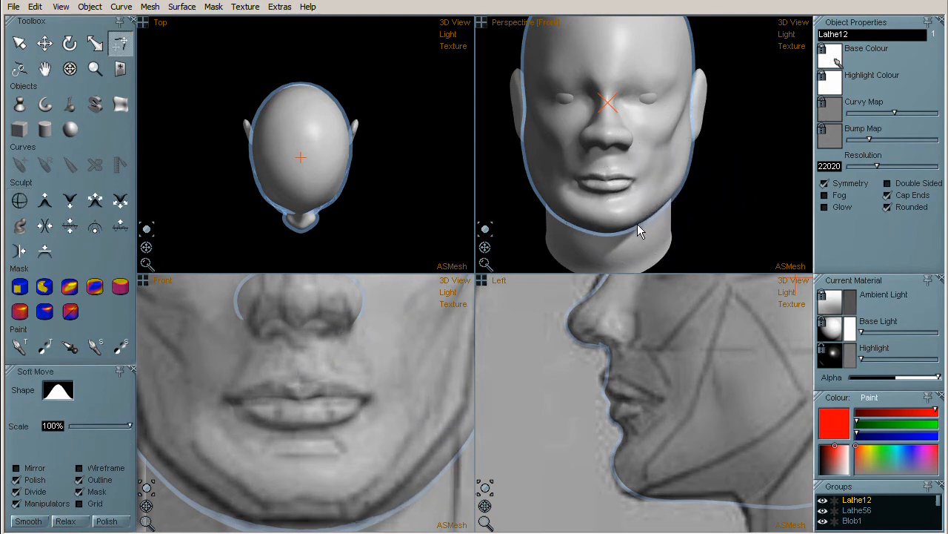
pyautogui.moveTo(690, 141); pyautogui.dragTo(682, 145)
pyautogui.moveTo(679, 183); pyautogui.dragTo(677, 182)
pyautogui.moveTo(637, 139)
pyautogui.mouseDown()
pyautogui.moveTo(611, 139)
pyautogui.moveTo(629, 137)
pyautogui.moveTo(641, 157)
pyautogui.moveTo(614, 103)
pyautogui.mouseUp()
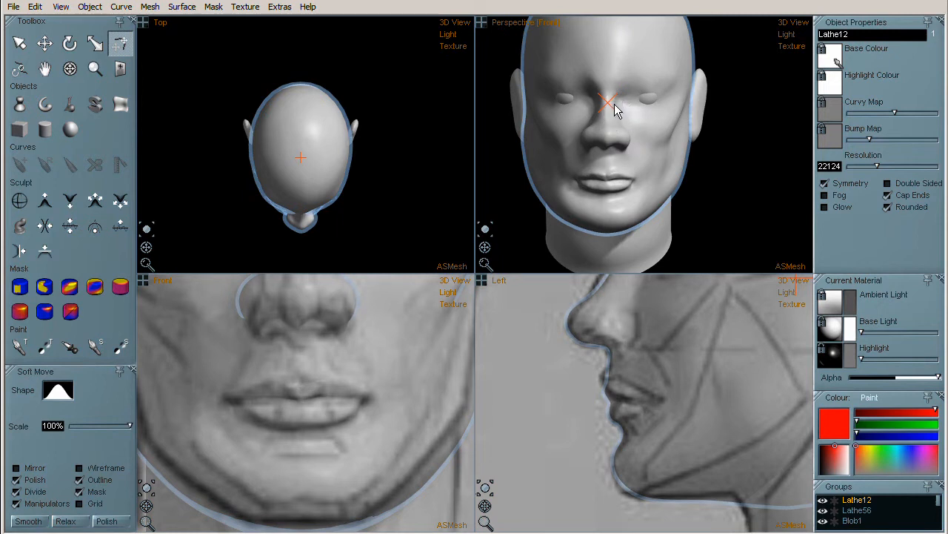
pyautogui.moveTo(613, 145); pyautogui.dragTo(612, 144)
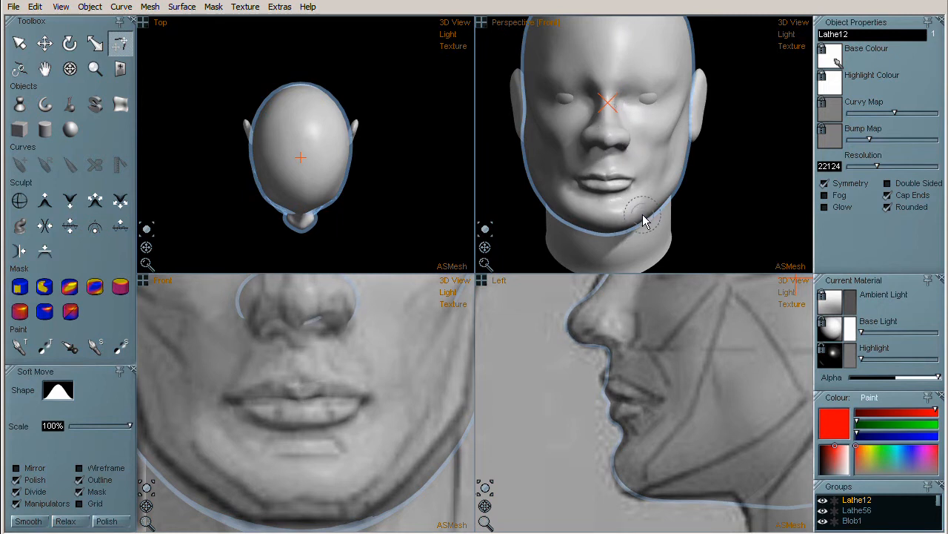
# - Pull the nose tip down and the nostril wing inward with Soft Move at 100% scale, following the front reference
pyautogui.scroll(-3, 354, 343)
pyautogui.scroll(1, 330, 369)
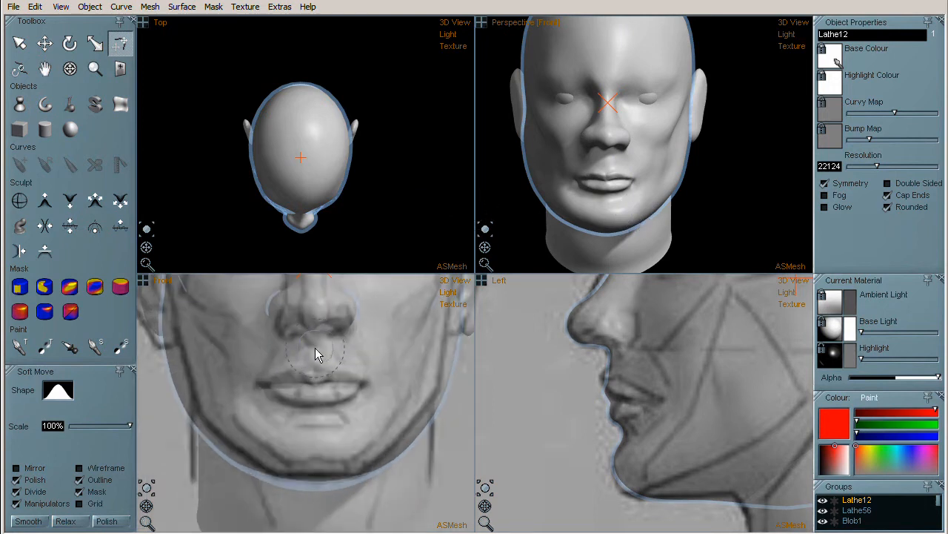
pyautogui.moveTo(314, 347); pyautogui.dragTo(309, 433, button='middle')
pyautogui.scroll(2, 311, 409)
pyautogui.moveTo(358, 391); pyautogui.dragTo(403, 452, button='right')
pyautogui.moveTo(314, 399); pyautogui.dragTo(307, 392)
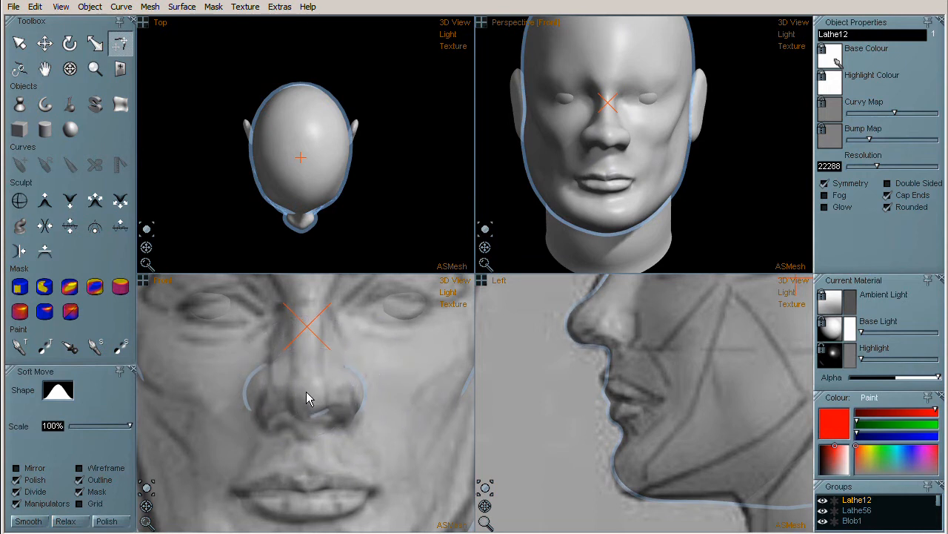
pyautogui.moveTo(315, 398); pyautogui.dragTo(375, 445, button='right')
pyautogui.moveTo(307, 398); pyautogui.dragTo(306, 441)
pyautogui.moveTo(307, 387); pyautogui.dragTo(306, 391)
pyautogui.moveTo(355, 390); pyautogui.dragTo(379, 424, button='right')
pyautogui.moveTo(360, 394); pyautogui.dragTo(354, 395)
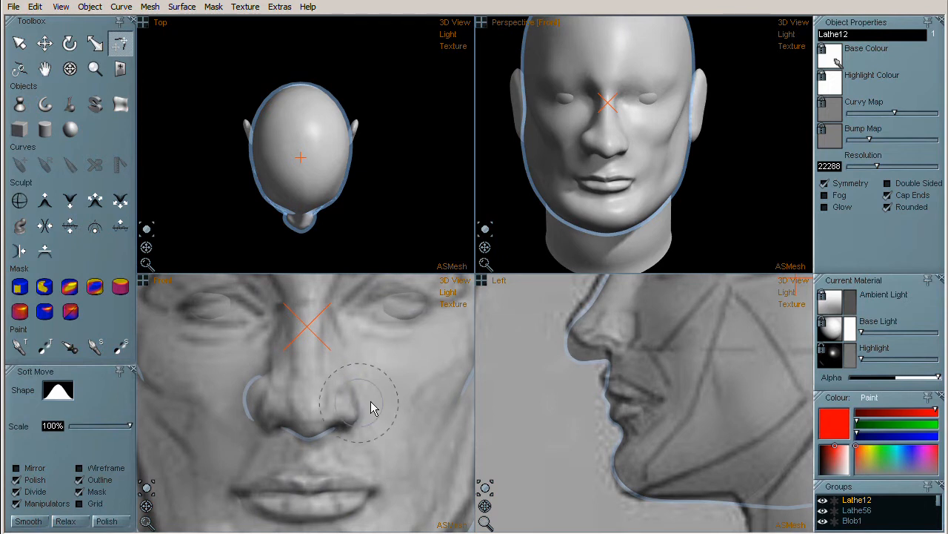
pyautogui.scroll(-1, 372, 367)
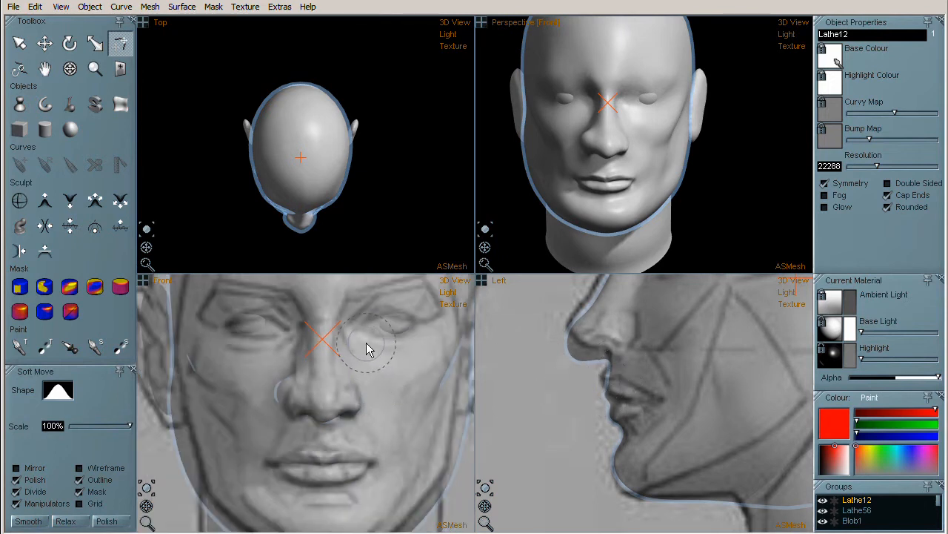
# - Shape the upper eyelid and inner eye corner with Soft Move at 100% scale, following the front reference
pyautogui.moveTo(380, 324)
pyautogui.mouseDown(button='right')
pyautogui.moveTo(402, 347)
pyautogui.moveTo(379, 329)
pyautogui.mouseUp(button='right')
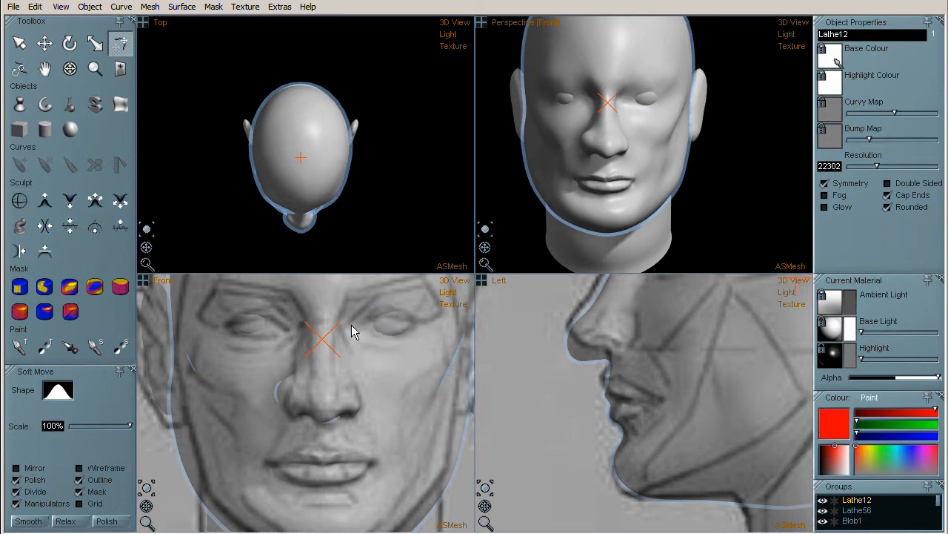
pyautogui.moveTo(396, 297); pyautogui.dragTo(394, 306)
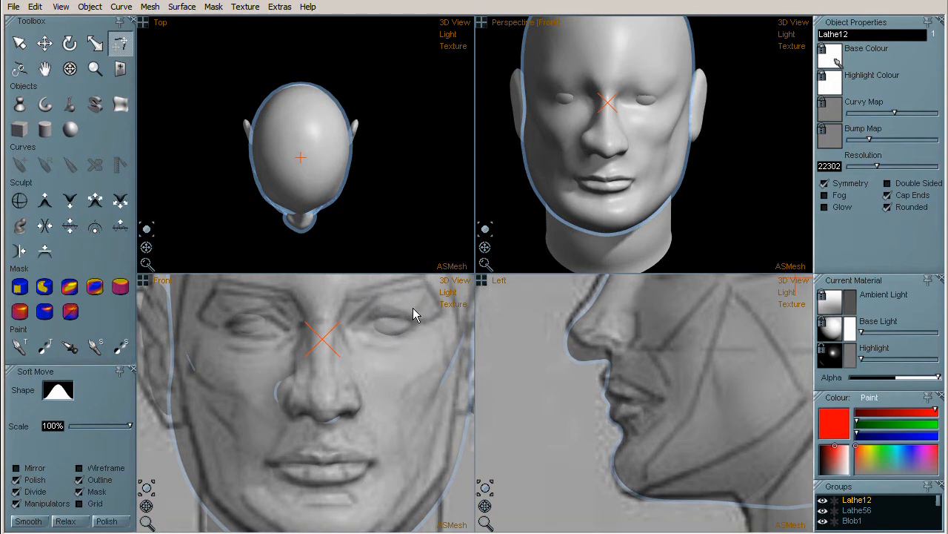
pyautogui.moveTo(374, 335)
pyautogui.mouseDown()
pyautogui.moveTo(373, 326)
pyautogui.moveTo(376, 333)
pyautogui.mouseUp()
# - Pull the outer eye corner back toward the ear with Soft Move at 100% scale in the Perspective view's side angle
pyautogui.scroll(-2, 661, 371)
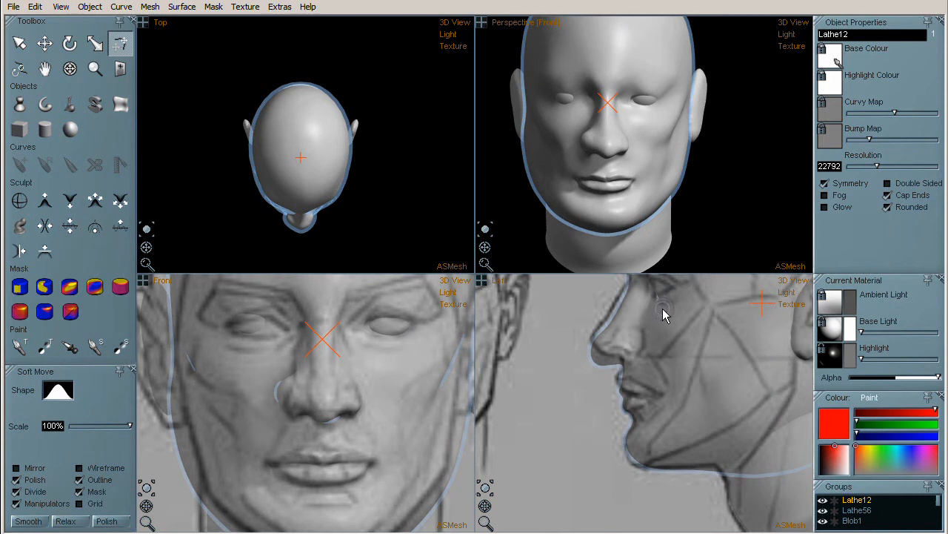
pyautogui.moveTo(664, 204)
pyautogui.mouseDown(button='middle')
pyautogui.moveTo(597, 201)
pyautogui.moveTo(677, 212)
pyautogui.mouseUp(button='middle')
pyautogui.moveTo(487, 253); pyautogui.dragTo(388, 249)
pyautogui.scroll(3, 621, 121)
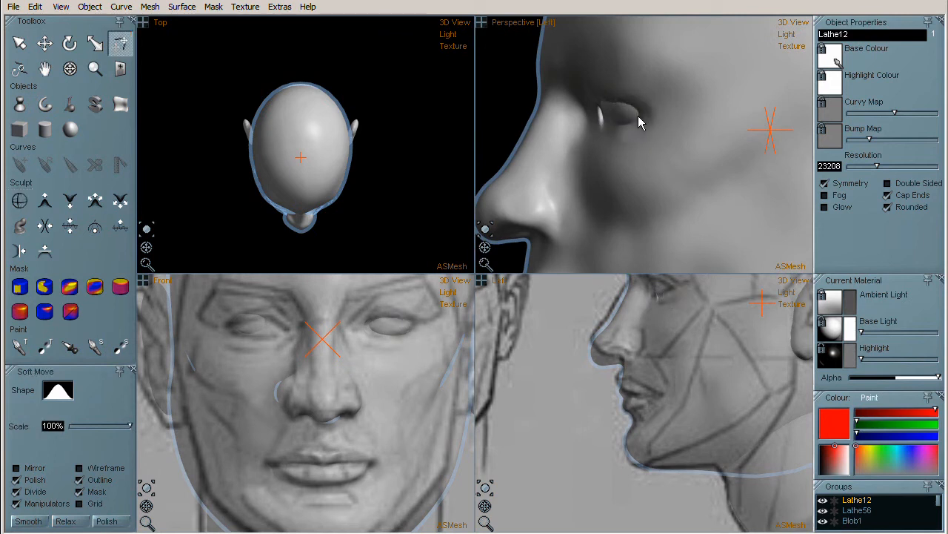
pyautogui.moveTo(640, 124); pyautogui.dragTo(645, 126)
pyautogui.scroll(-3, 597, 185)
# - Carve the crease around the nostril wing with the inward sculpt brush at 12% intensity and 28% pinch
pyautogui.scroll(2, 548, 215)
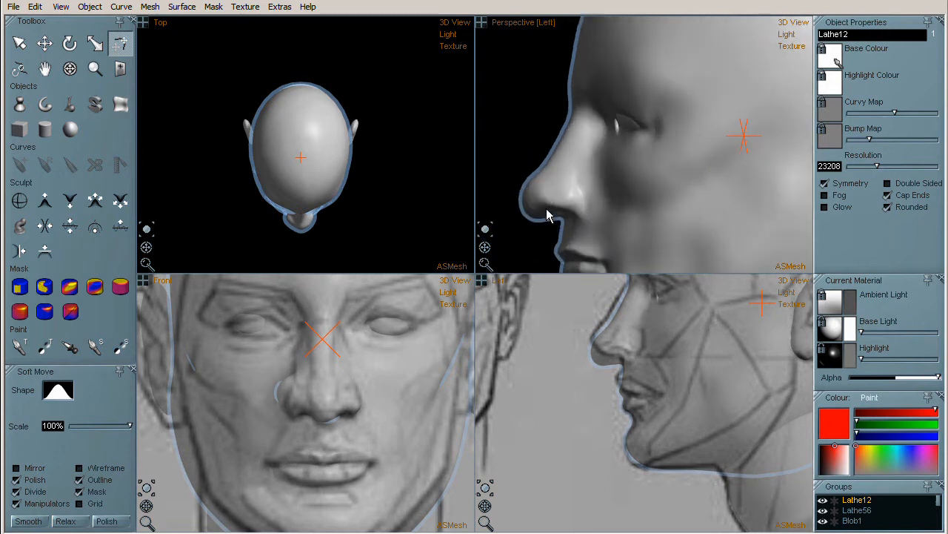
pyautogui.scroll(1, 548, 215)
pyautogui.click(95, 202)
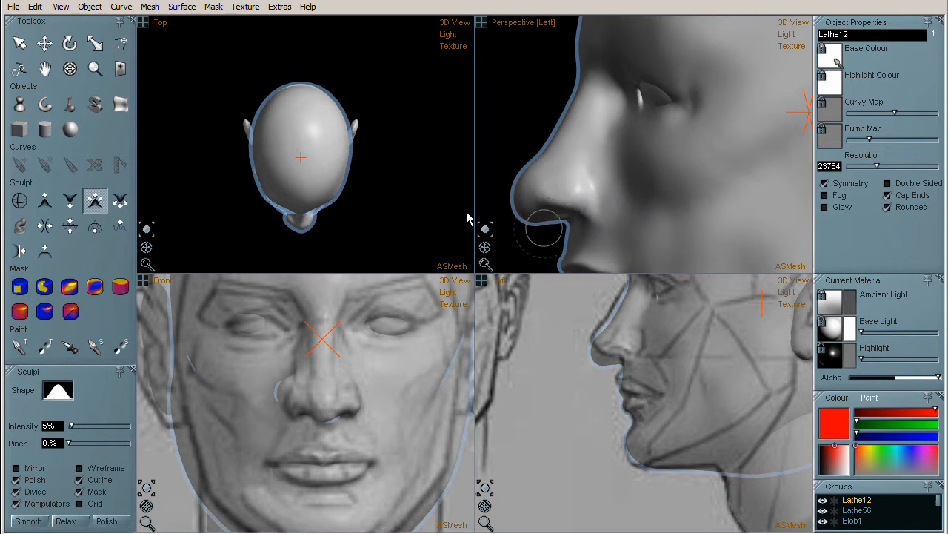
pyautogui.click(43, 205)
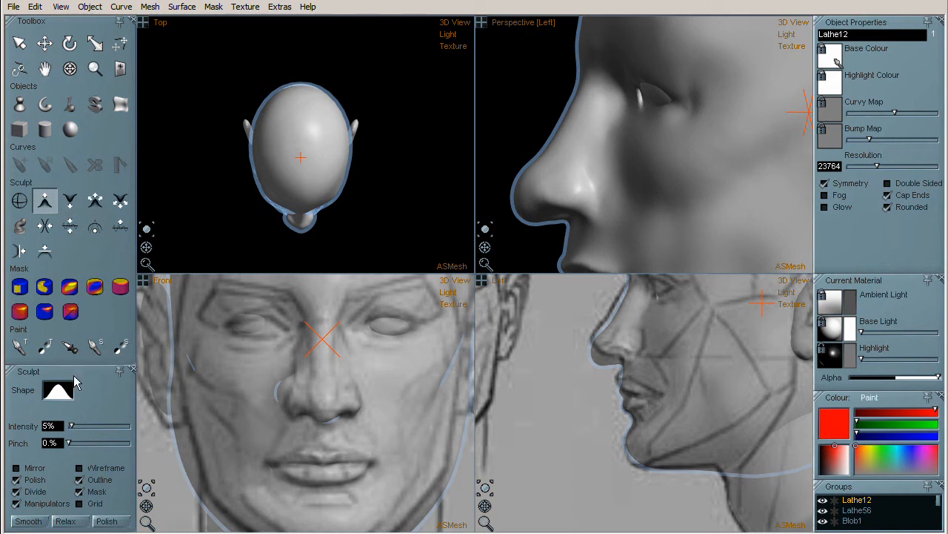
pyautogui.moveTo(69, 443); pyautogui.dragTo(77, 443)
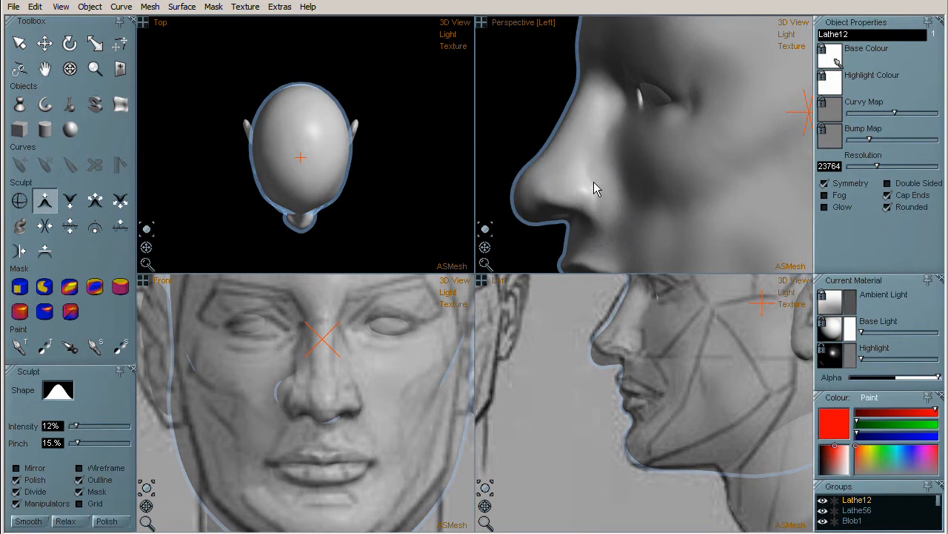
pyautogui.click(71, 205)
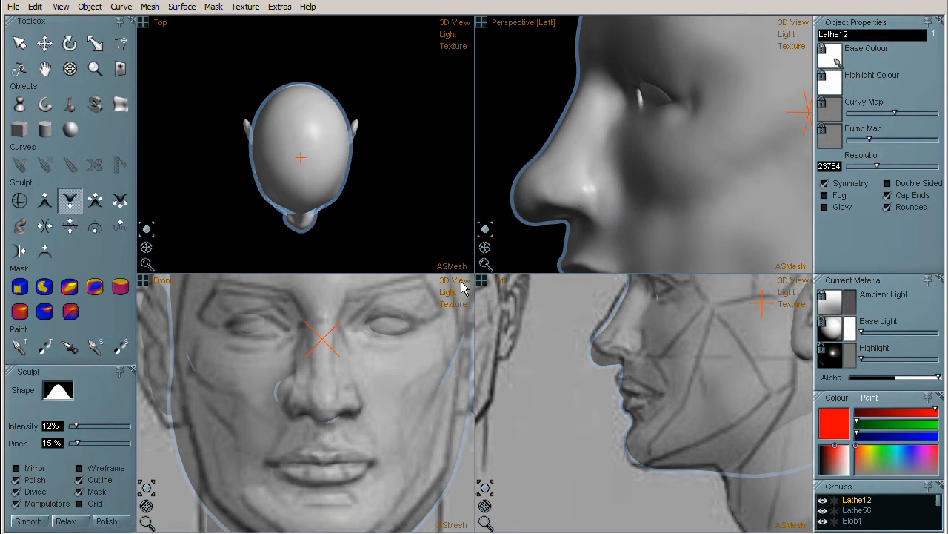
pyautogui.moveTo(76, 444); pyautogui.dragTo(86, 443)
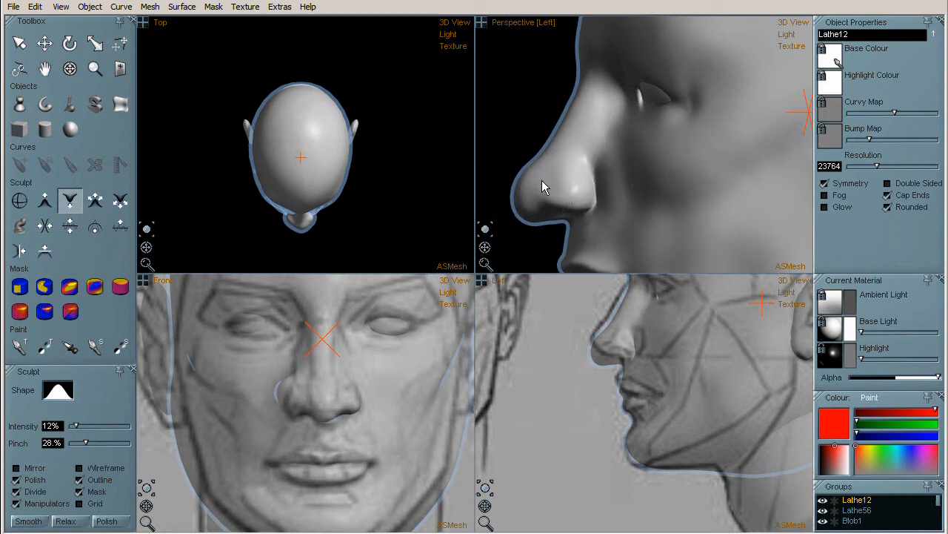
# - Build up the chin boss below the lips with the outward sculpt brush at 12% intensity and 28% pinch
pyautogui.click(48, 200)
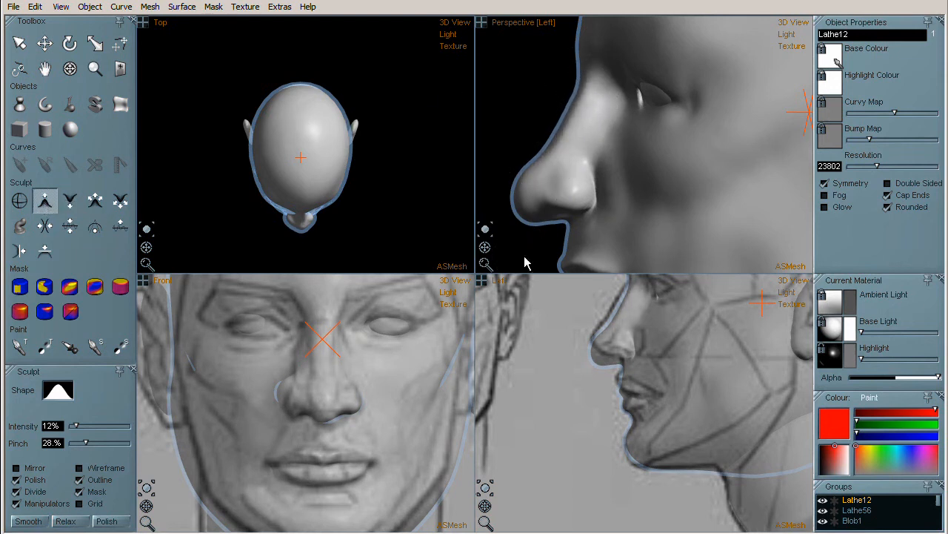
pyautogui.moveTo(485, 248); pyautogui.dragTo(557, 256)
pyautogui.moveTo(621, 199); pyautogui.dragTo(624, 137, button='middle')
pyautogui.moveTo(638, 211)
pyautogui.mouseDown(button='middle')
pyautogui.moveTo(638, 172)
pyautogui.moveTo(629, 189)
pyautogui.mouseUp(button='middle')
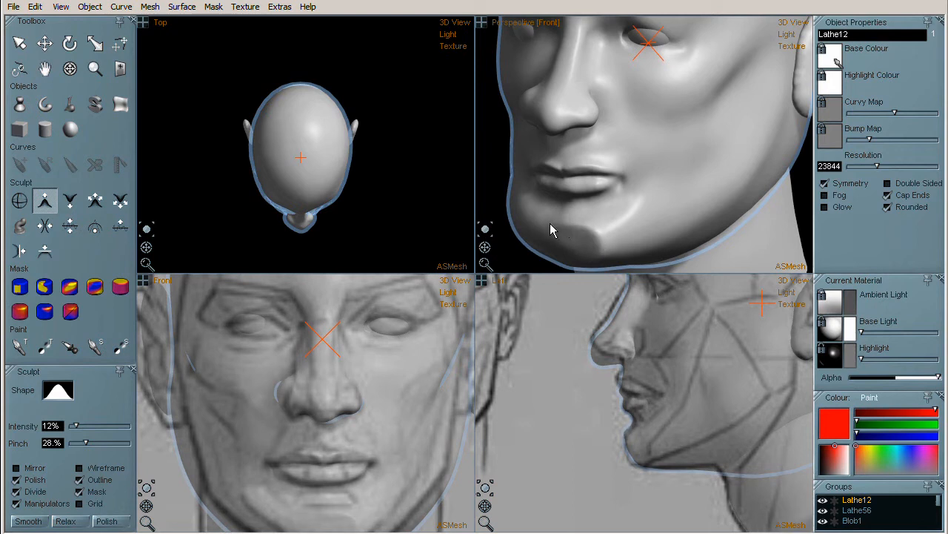
# - Mirror the head mesh so the sculpted eye, nostril and chin are copied to the other half
pyautogui.click(150, 7)
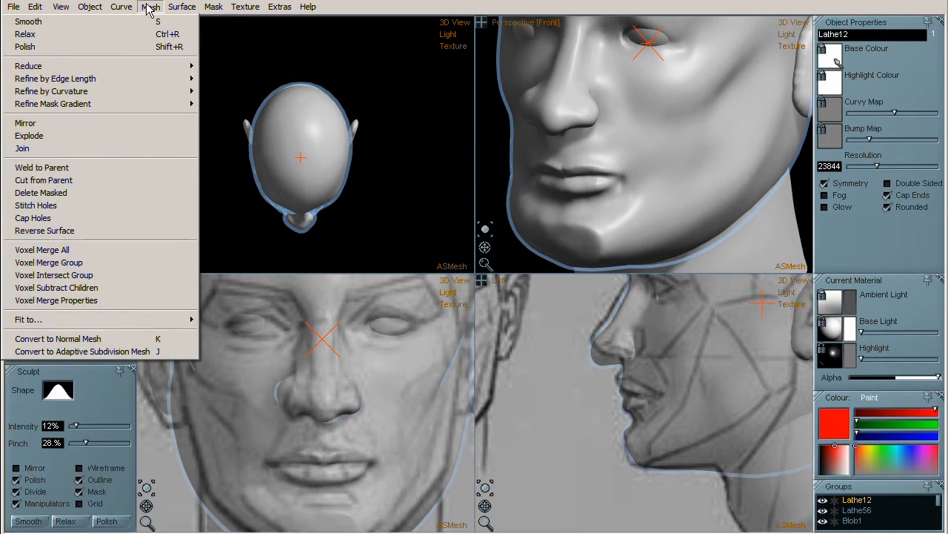
pyautogui.click(129, 123)
pyautogui.moveTo(623, 217); pyautogui.dragTo(618, 220, button='middle')
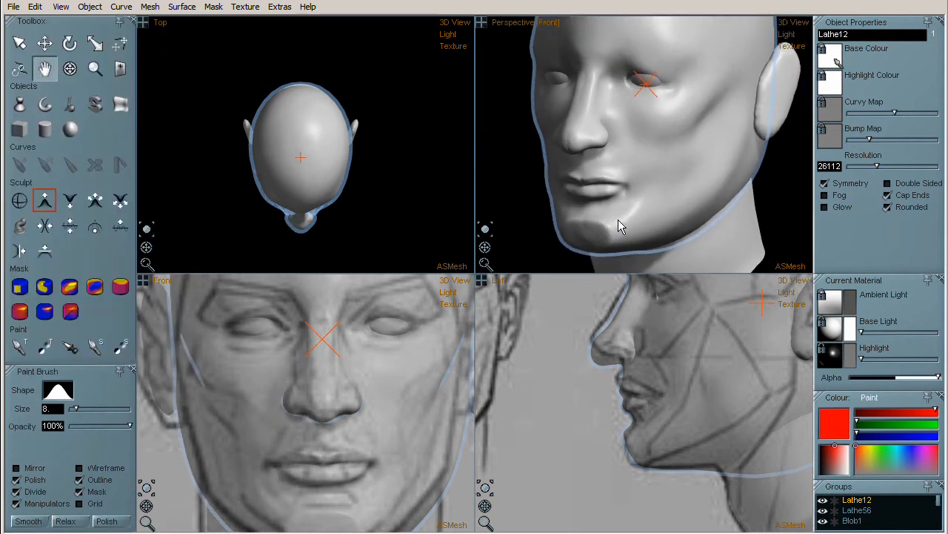
pyautogui.moveTo(489, 249); pyautogui.dragTo(518, 248)
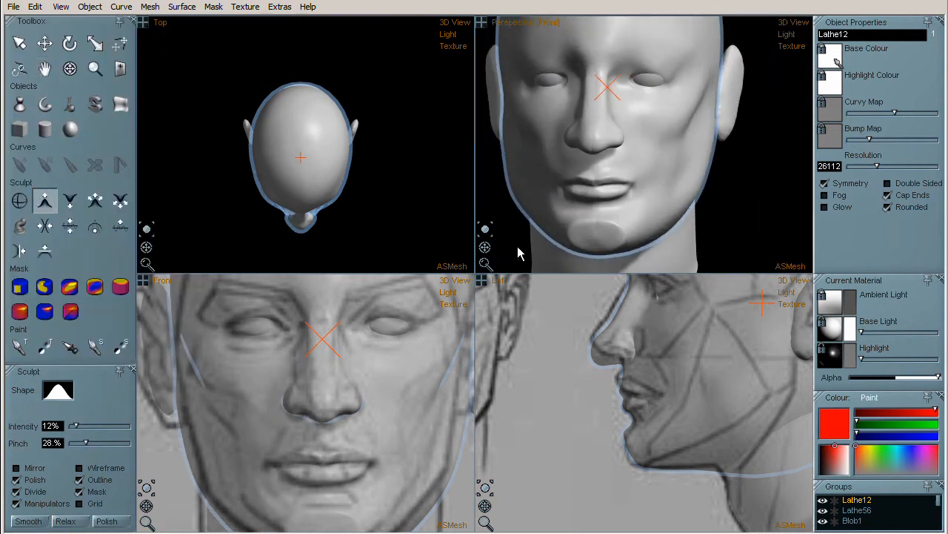
# - Smooth the chin and lower jaw edge with the Smooth brush at 100% intensity
pyautogui.click(71, 227)
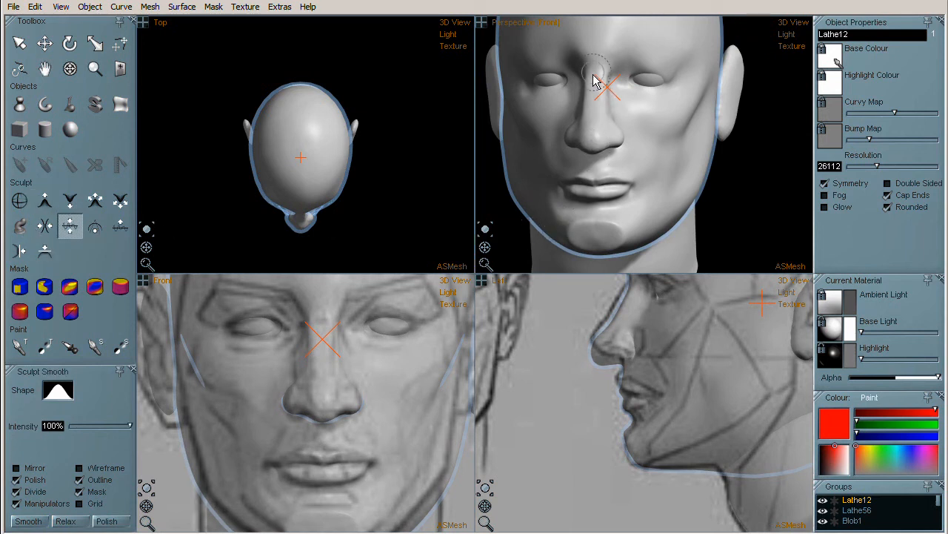
pyautogui.moveTo(601, 253)
pyautogui.mouseDown()
pyautogui.moveTo(607, 216)
pyautogui.moveTo(624, 249)
pyautogui.moveTo(690, 244)
pyautogui.mouseUp()
pyautogui.scroll(-2, 630, 160)
pyautogui.moveTo(646, 166)
pyautogui.mouseDown(button='middle')
pyautogui.moveTo(654, 194)
pyautogui.moveTo(633, 177)
pyautogui.mouseUp(button='middle')
# - Raise the underside of the nose tip with Soft Move at 100% scale, following the side reference
pyautogui.moveTo(485, 231); pyautogui.dragTo(423, 259)
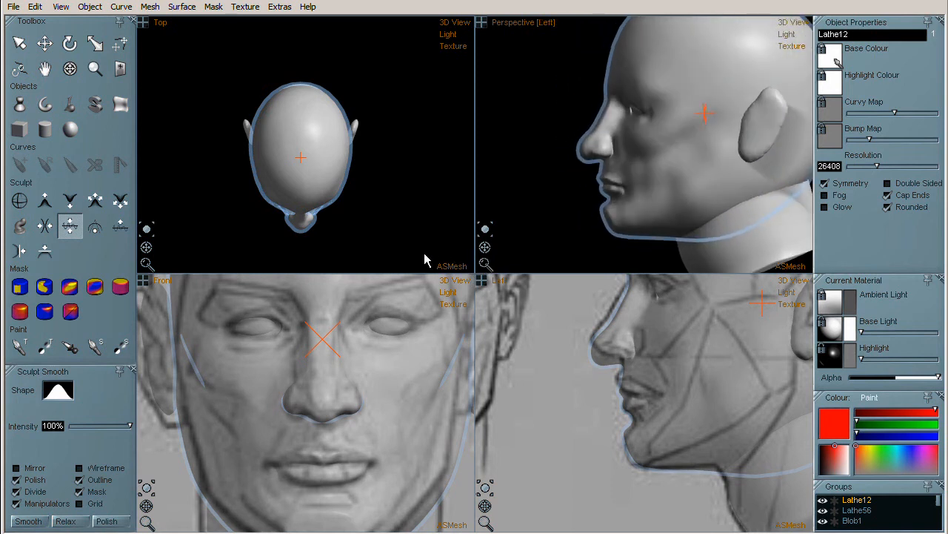
pyautogui.scroll(3, 552, 140)
pyautogui.scroll(3, 566, 389)
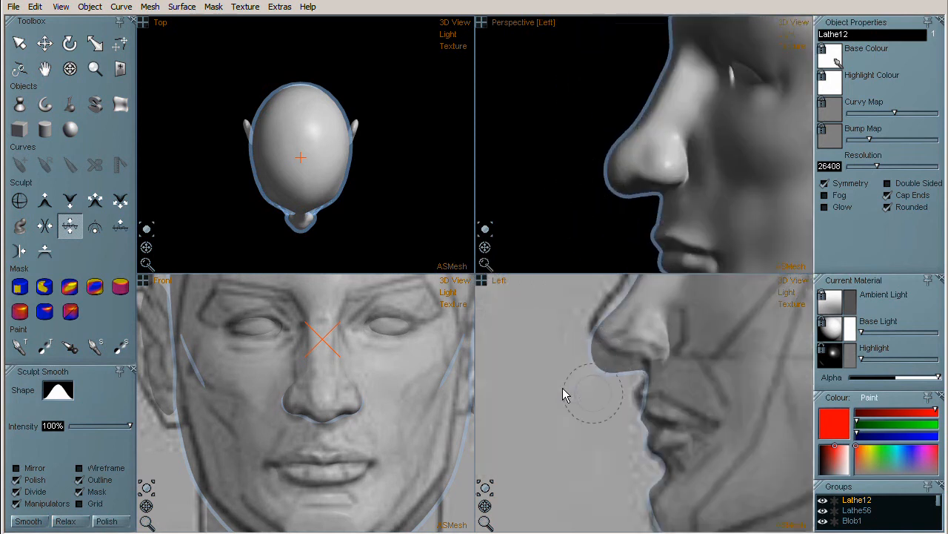
pyautogui.click(120, 44)
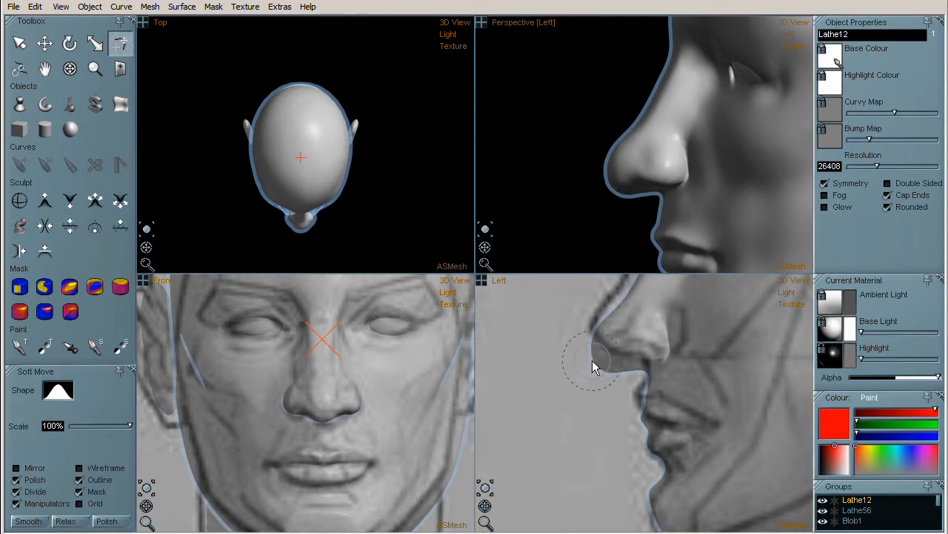
pyautogui.moveTo(592, 361)
pyautogui.mouseDown(button='middle')
pyautogui.moveTo(606, 384)
pyautogui.moveTo(592, 367)
pyautogui.mouseUp(button='middle')
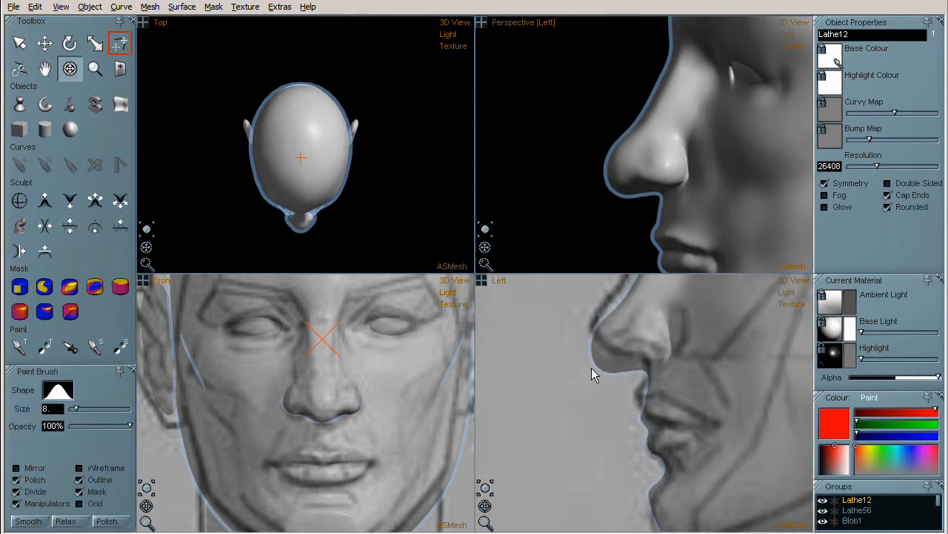
pyautogui.moveTo(595, 384); pyautogui.dragTo(635, 435, button='right')
pyautogui.moveTo(600, 370); pyautogui.dragTo(598, 351)
# - Sculpt the brow ridge above one eye with the outward brush at 12% intensity and 28% pinch, following the front reference
pyautogui.scroll(-3, 582, 123)
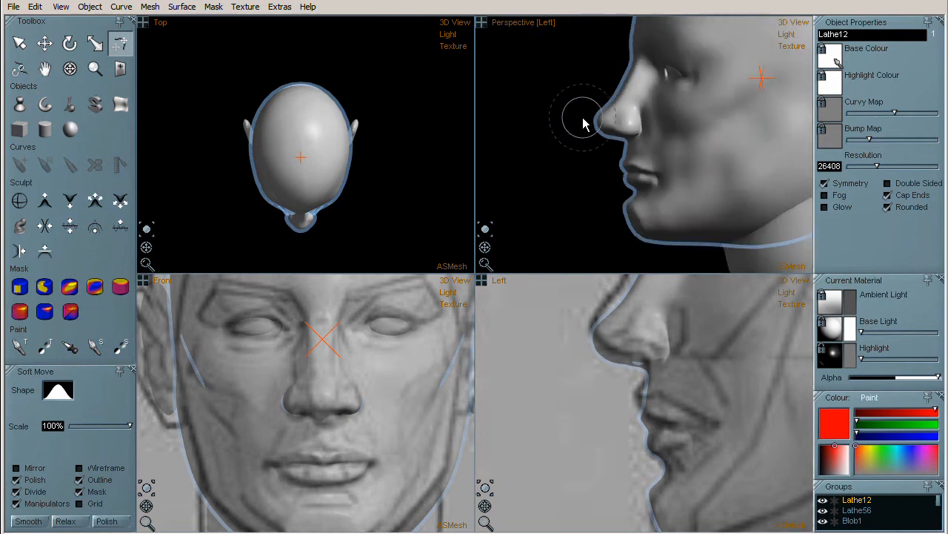
pyautogui.scroll(-4, 635, 220)
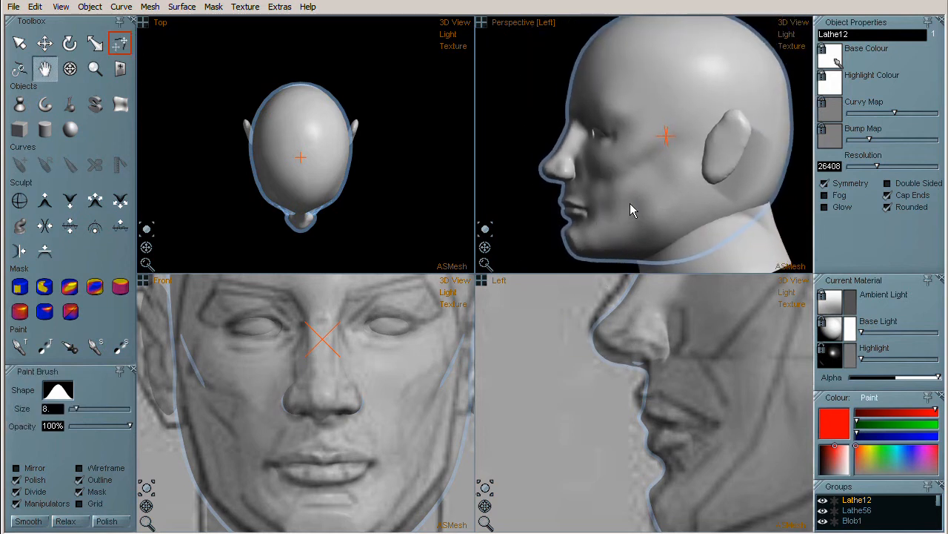
pyautogui.moveTo(487, 247); pyautogui.dragTo(582, 253)
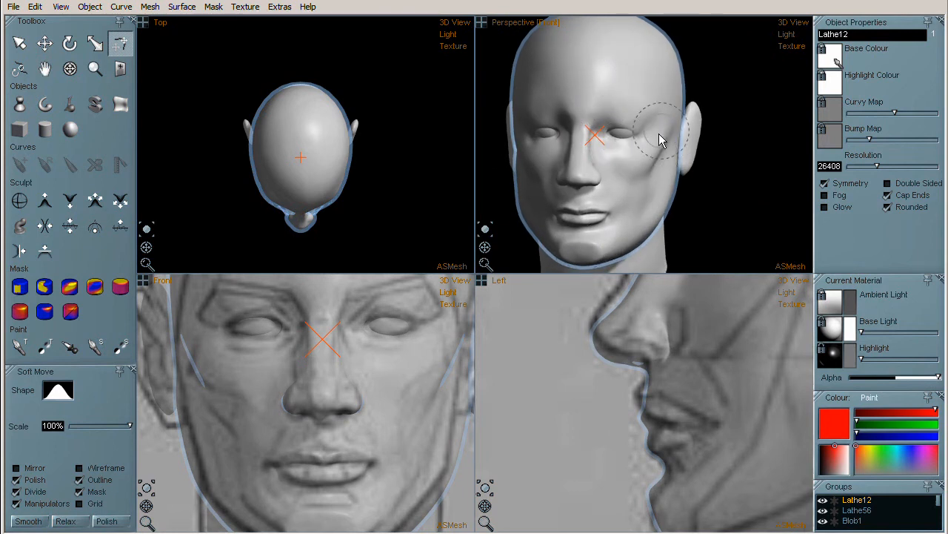
pyautogui.moveTo(420, 316); pyautogui.dragTo(369, 368, button='middle')
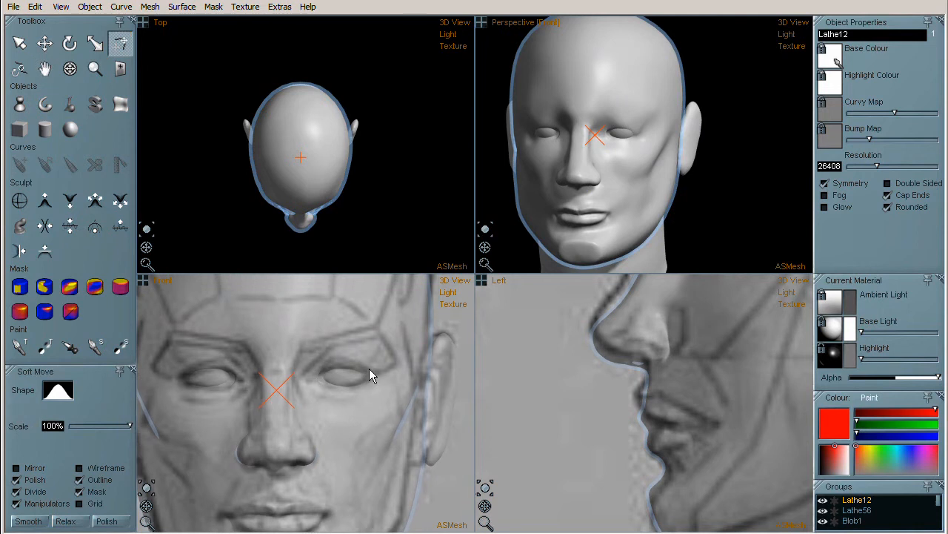
pyautogui.press('s')
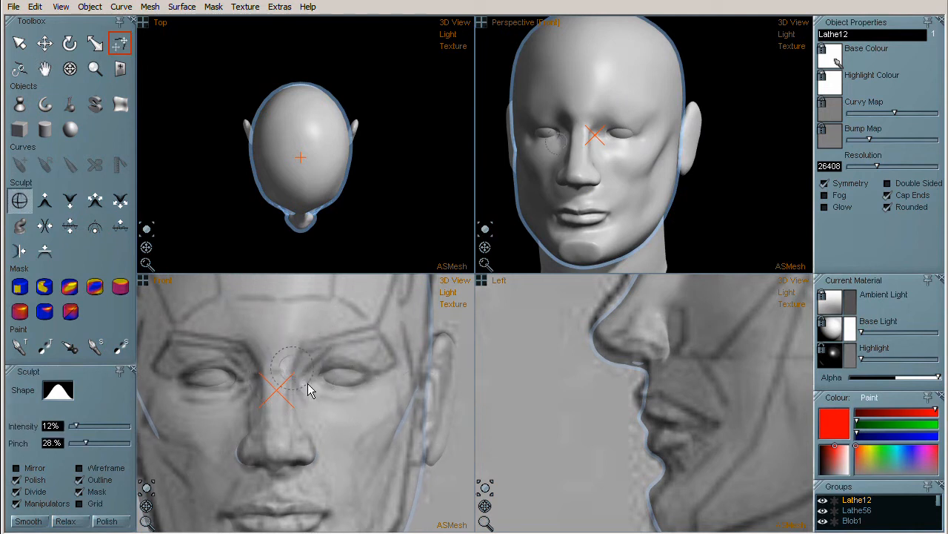
pyautogui.press('s')
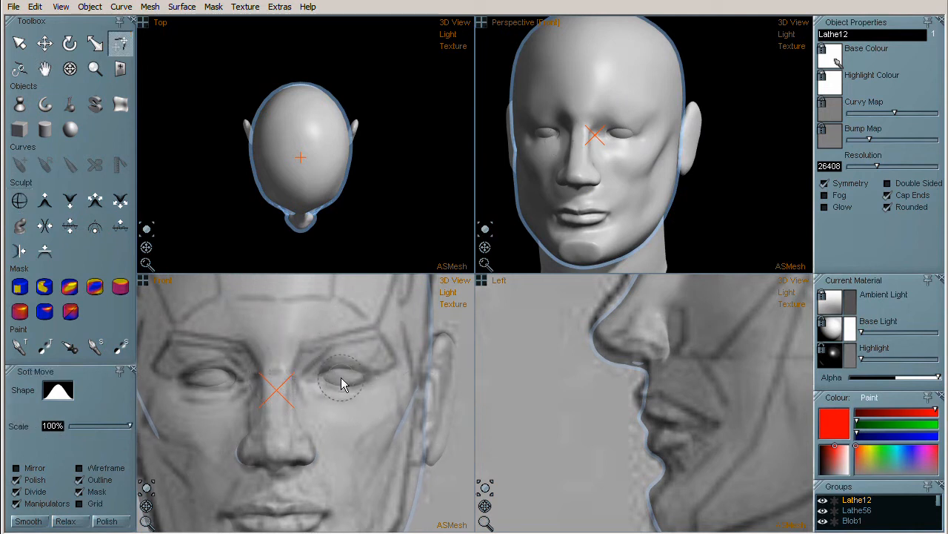
pyautogui.click(46, 203)
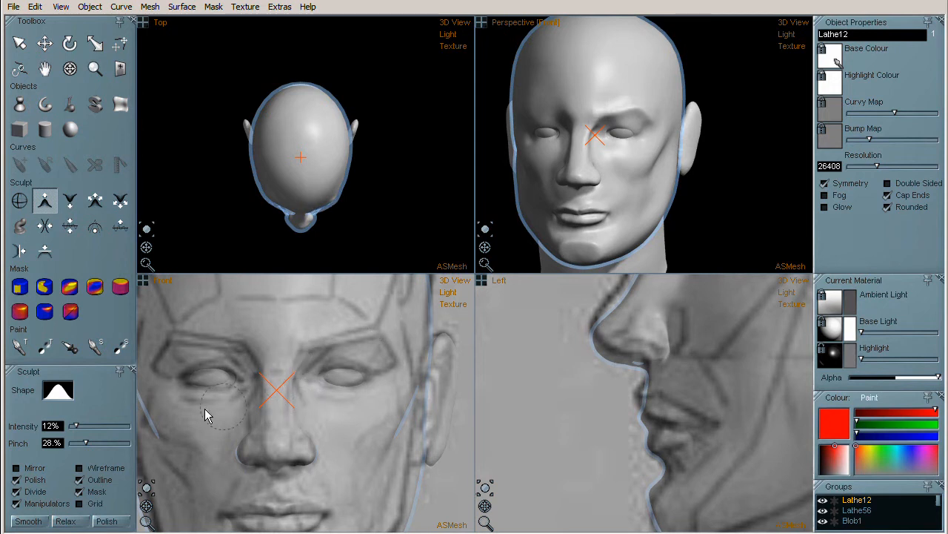
# - Raise the forehead plane edges along the front reference lines with the outward brush at 12% intensity and 11% pinch
pyautogui.moveTo(86, 443); pyautogui.dragTo(81, 447)
pyautogui.scroll(-4, 325, 378)
pyautogui.moveTo(324, 378); pyautogui.dragTo(328, 428, button='middle')
pyautogui.scroll(2, 328, 429)
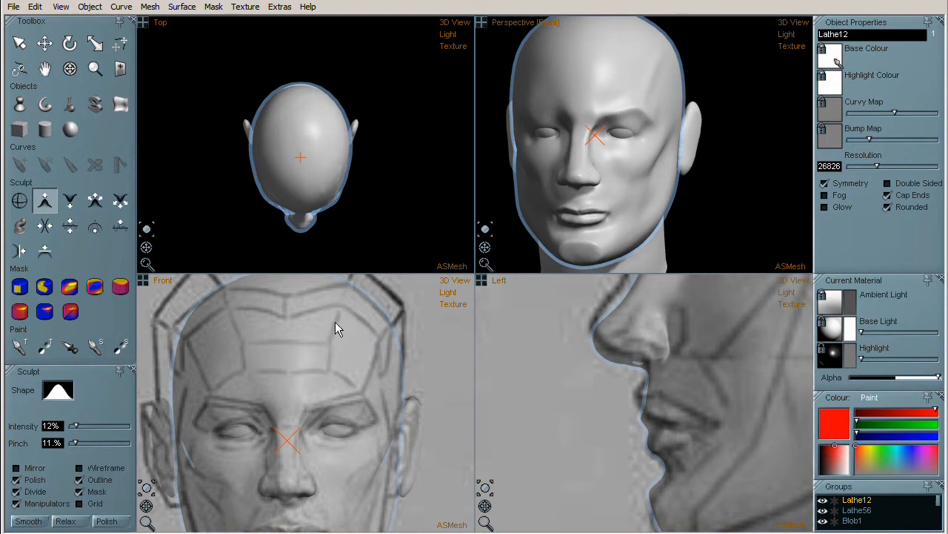
pyautogui.moveTo(328, 345); pyautogui.dragTo(326, 377)
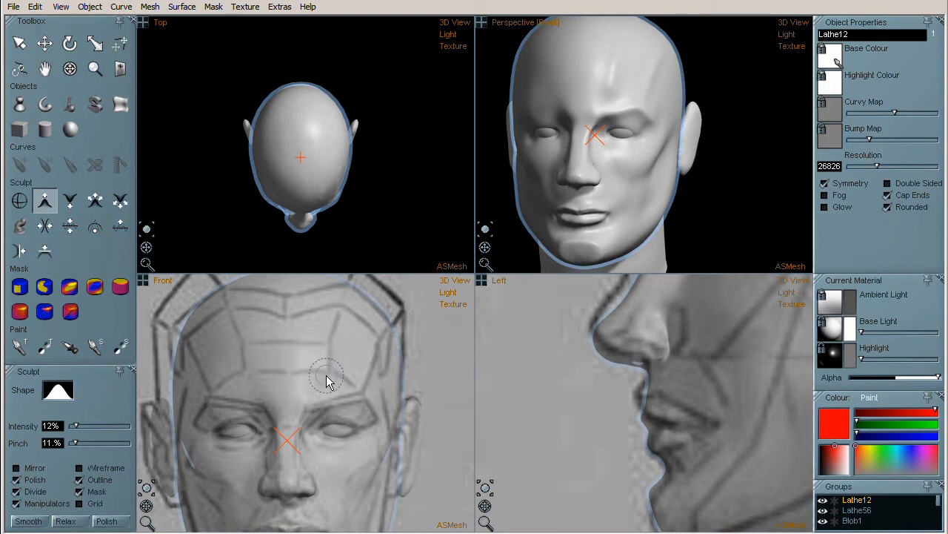
pyautogui.moveTo(248, 374)
pyautogui.mouseDown()
pyautogui.moveTo(247, 345)
pyautogui.moveTo(329, 350)
pyautogui.moveTo(323, 378)
pyautogui.moveTo(241, 375)
pyautogui.mouseUp()
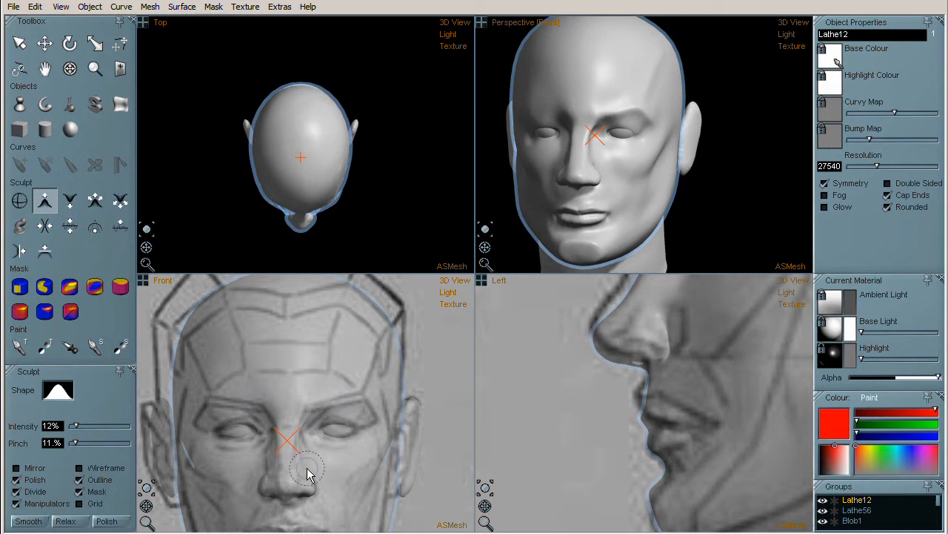
# - Carve the root of the nose between the eyes with the inward sculpt brush at 12% intensity and 11% pinch
pyautogui.click(69, 200)
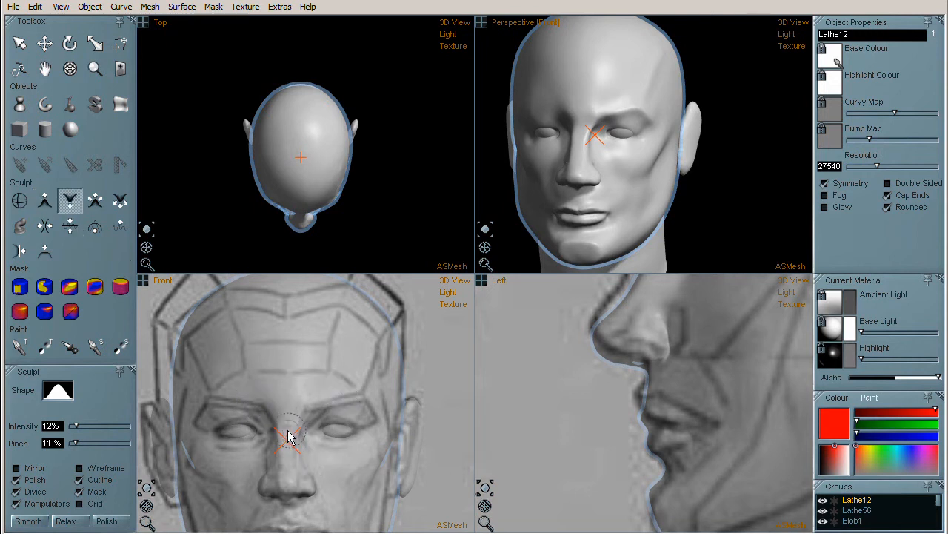
pyautogui.moveTo(286, 426)
pyautogui.mouseDown()
pyautogui.moveTo(298, 430)
pyautogui.moveTo(283, 427)
pyautogui.mouseUp()
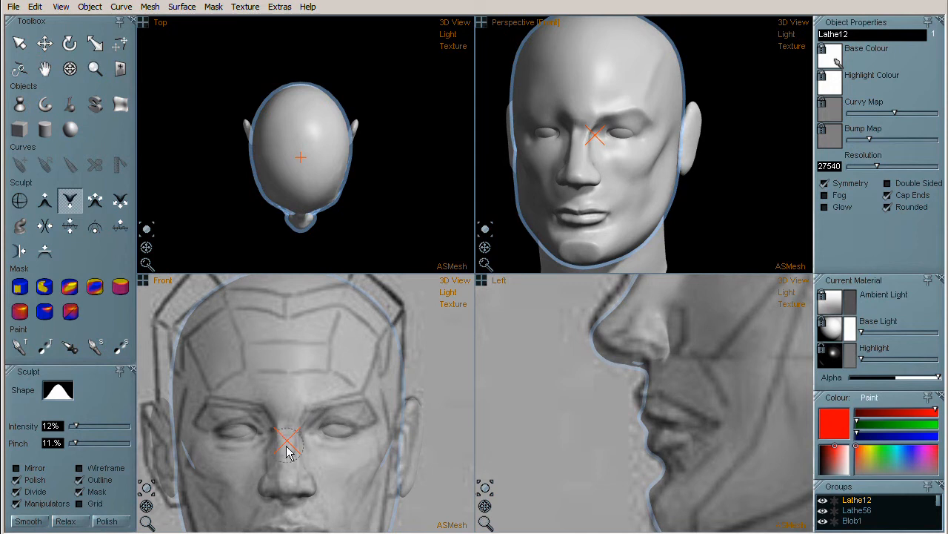
pyautogui.press('shift')
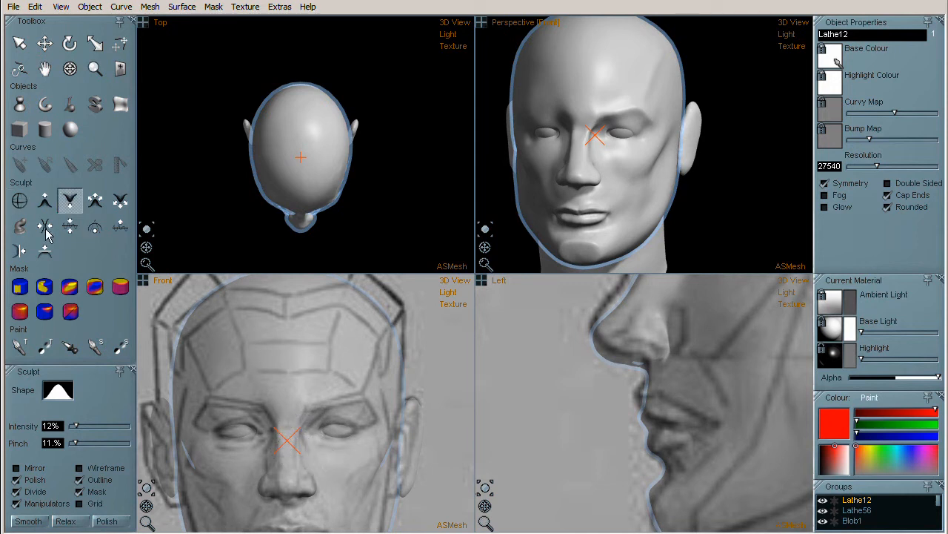
# - Smooth the side of the nose above the nostril with the smooth brush at 100% intensity
pyautogui.click(69, 225)
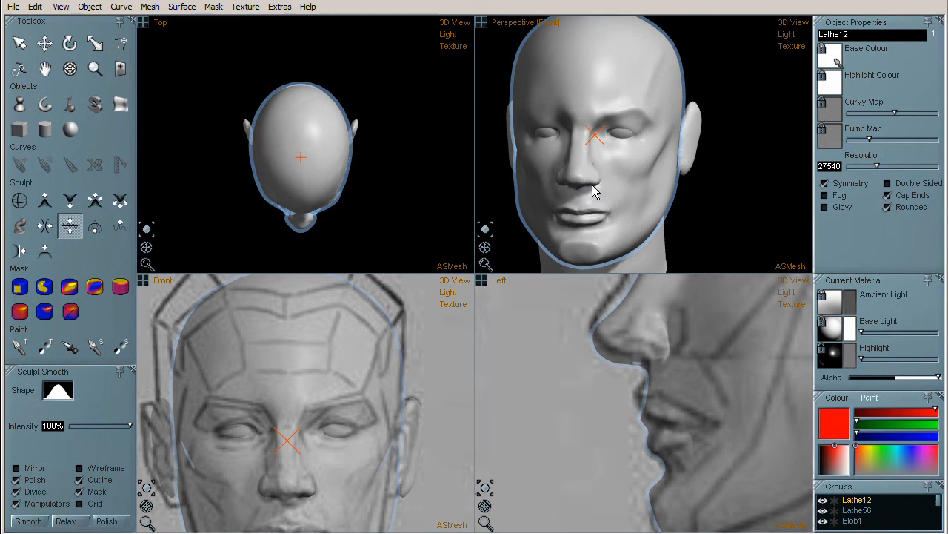
pyautogui.scroll(5, 594, 180)
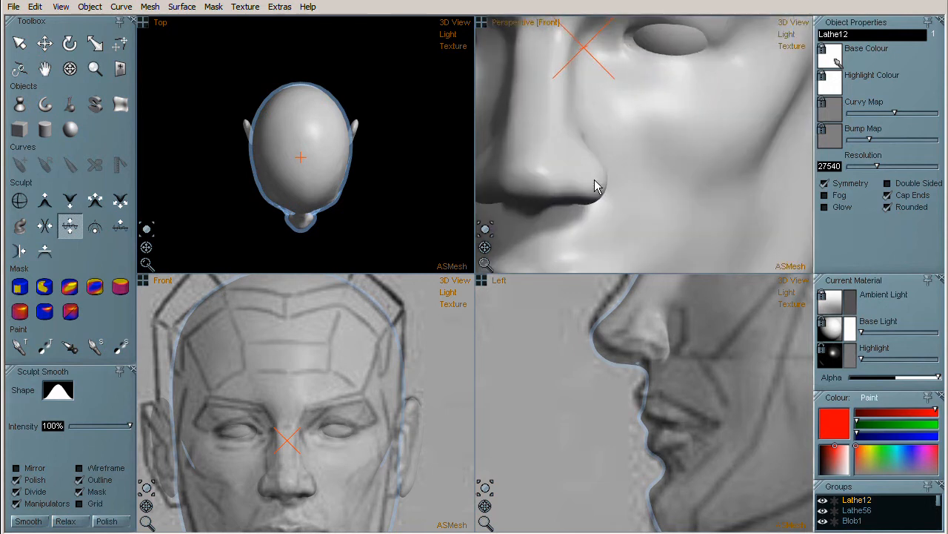
pyautogui.moveTo(598, 180); pyautogui.dragTo(591, 197)
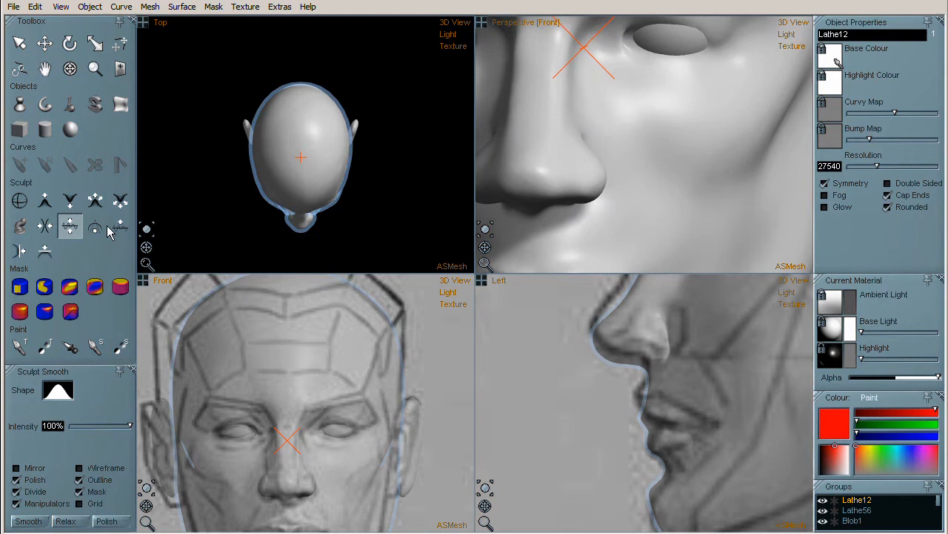
# - Sculpt crisp planes around the nose tip with the flattening brush at 12% intensity and 0% pinch
pyautogui.click(20, 251)
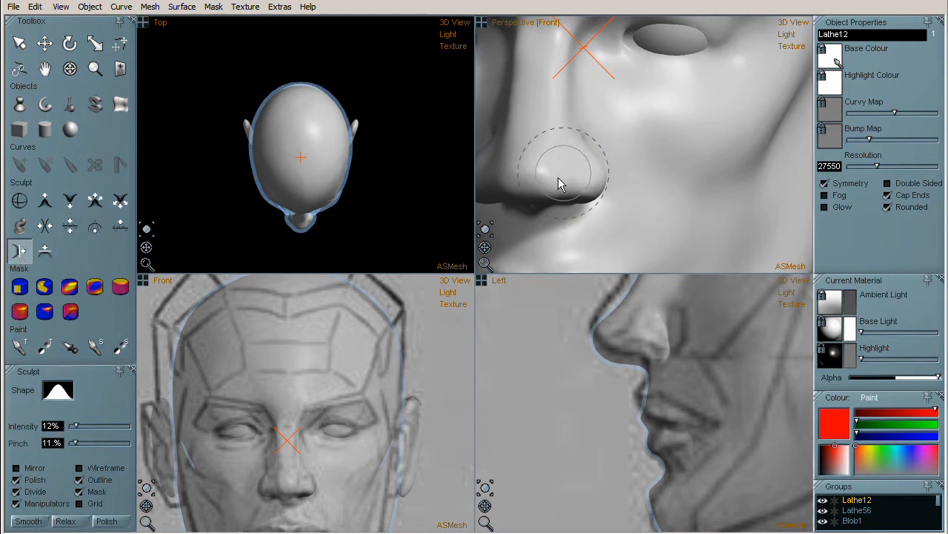
pyautogui.moveTo(74, 443); pyautogui.dragTo(56, 443)
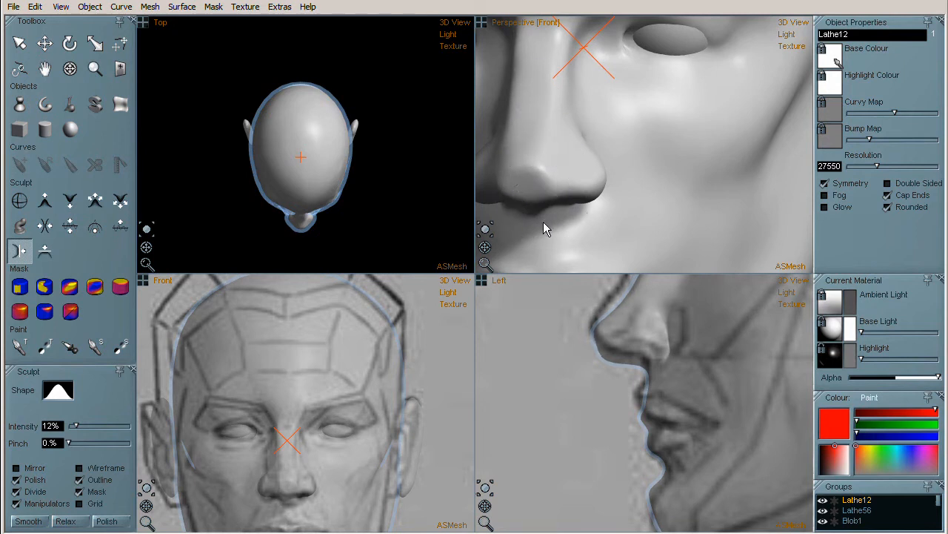
pyautogui.scroll(-3, 543, 222)
pyautogui.scroll(-3, 606, 216)
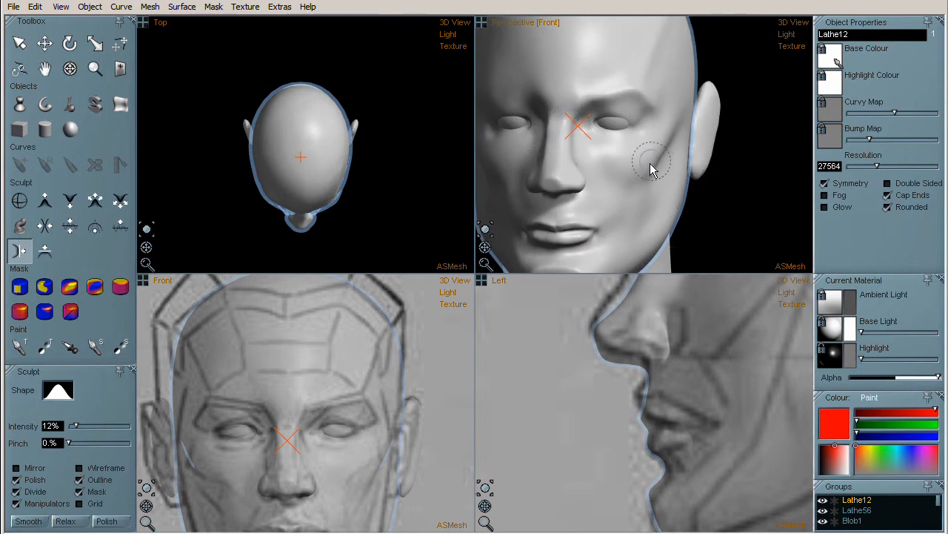
# - Shape the cheek and jaw planes beside the mouth with the flattening brush at 12% intensity and 0% pinch
pyautogui.moveTo(648, 161)
pyautogui.mouseDown()
pyautogui.moveTo(634, 183)
pyautogui.moveTo(652, 195)
pyautogui.mouseUp()
pyautogui.keyDown('shift'); pyautogui.moveTo(632, 236); pyautogui.dragTo(666, 200); pyautogui.keyUp('shift')
pyautogui.moveTo(600, 261); pyautogui.dragTo(600, 238)
pyautogui.scroll(-3, 599, 238)
pyautogui.moveTo(599, 238)
pyautogui.mouseDown(button='middle')
pyautogui.moveTo(609, 196)
pyautogui.moveTo(656, 218)
pyautogui.mouseUp(button='middle')
pyautogui.moveTo(495, 254); pyautogui.dragTo(436, 254)
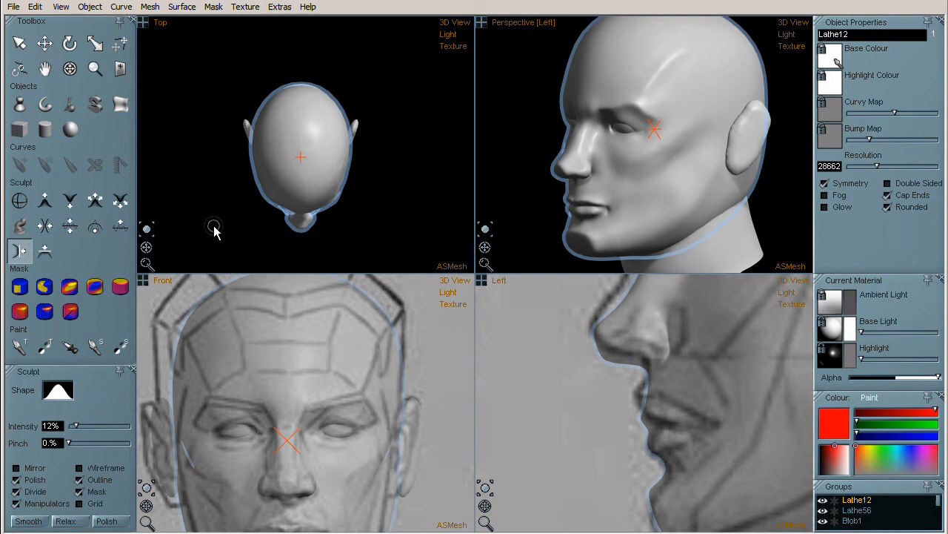
# - Carve the hollow below the cheekbone with the inward sculpt brush at 4% intensity and 15% pinch, undoing the stronger first stroke
pyautogui.click(69, 200)
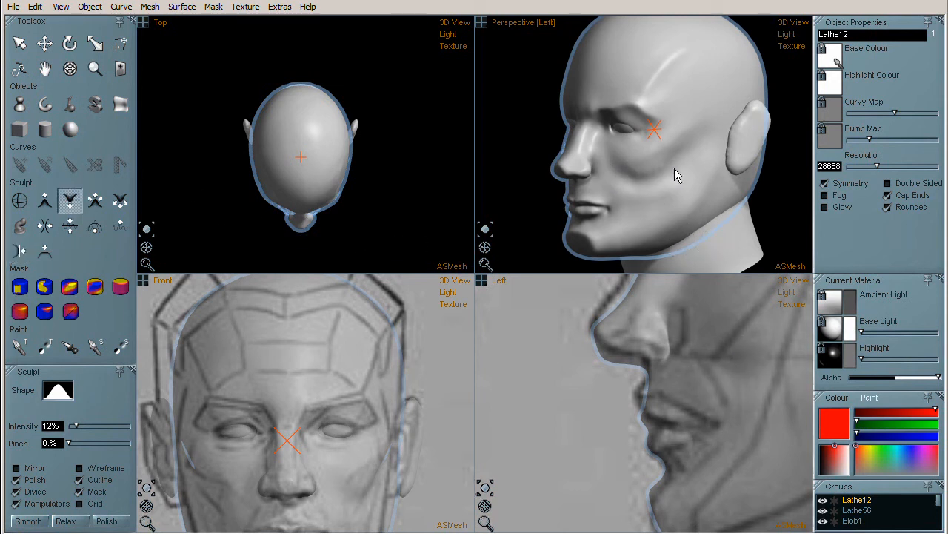
pyautogui.hotkey('ctrl', 'z')
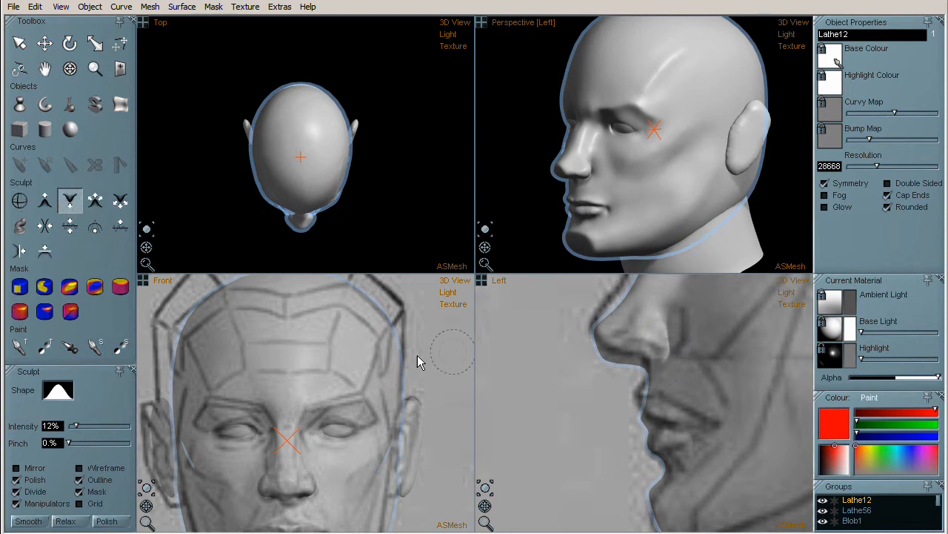
pyautogui.moveTo(80, 430); pyautogui.dragTo(75, 443)
pyautogui.moveTo(74, 428); pyautogui.dragTo(73, 428)
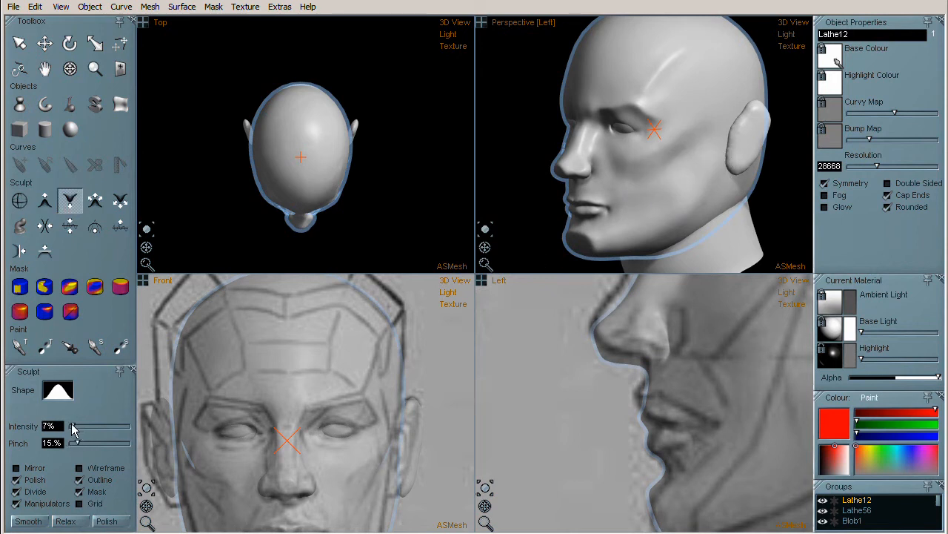
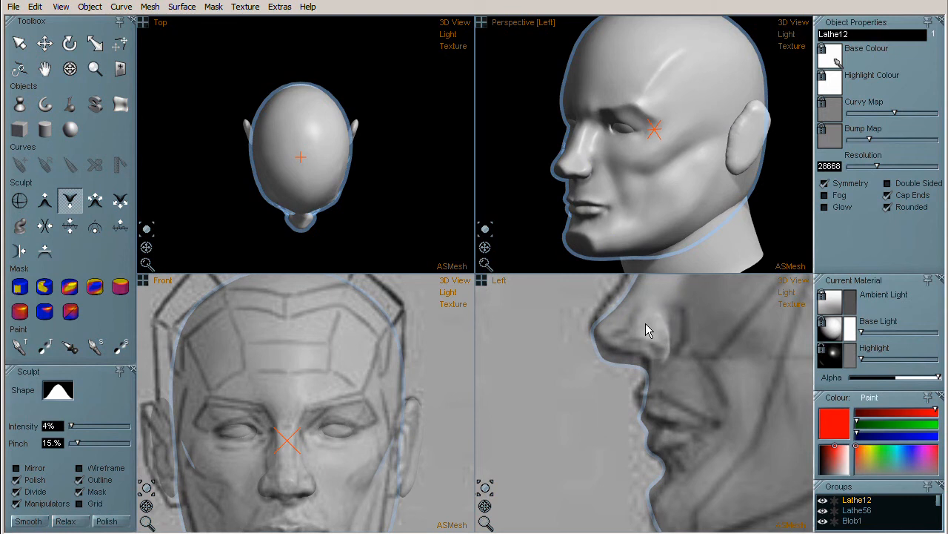
# - Save the scene as h4
pyautogui.click(13, 7)
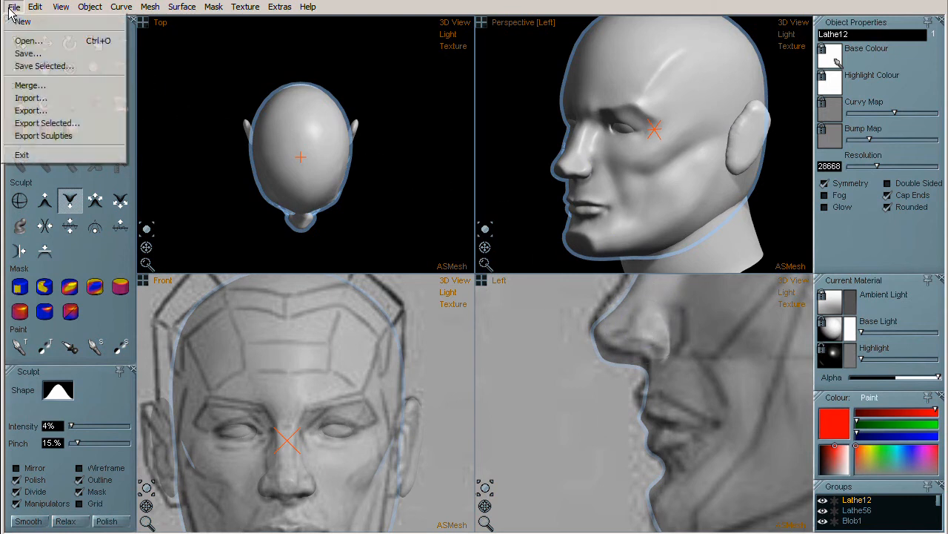
pyautogui.click(29, 57)
pyautogui.write('h4')
pyautogui.press('Return')
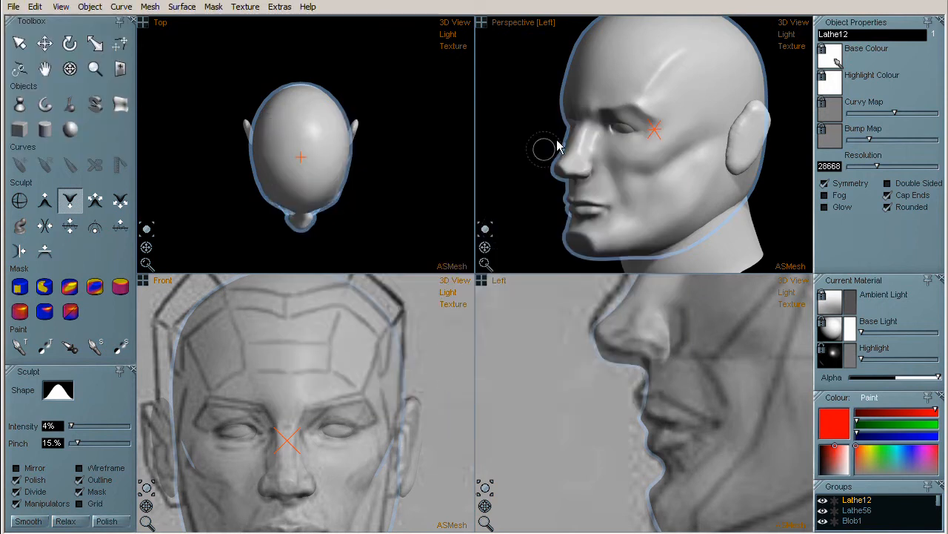
# - Mirror the sculpted half of the head mesh to the other side
pyautogui.moveTo(604, 191); pyautogui.dragTo(593, 175, button='middle')
pyautogui.scroll(-2, 592, 177)
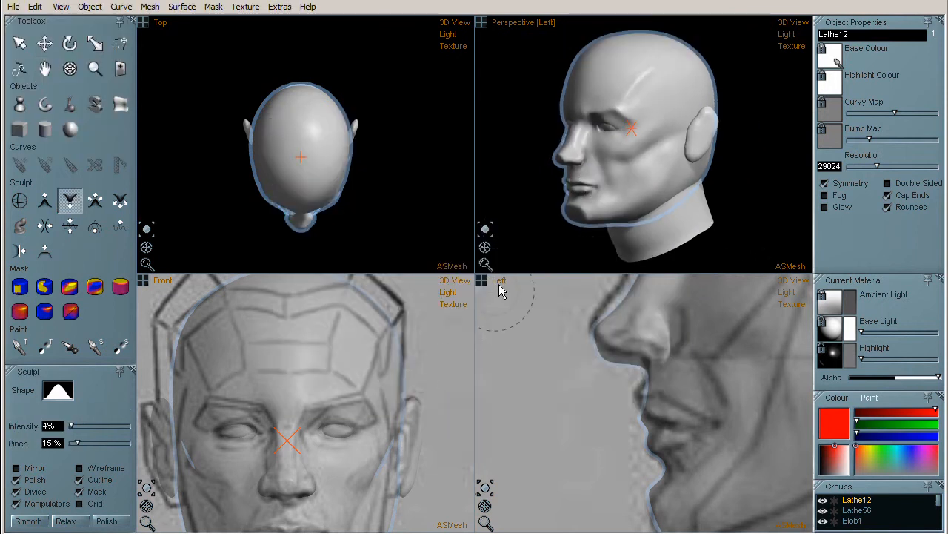
pyautogui.click(150, 7)
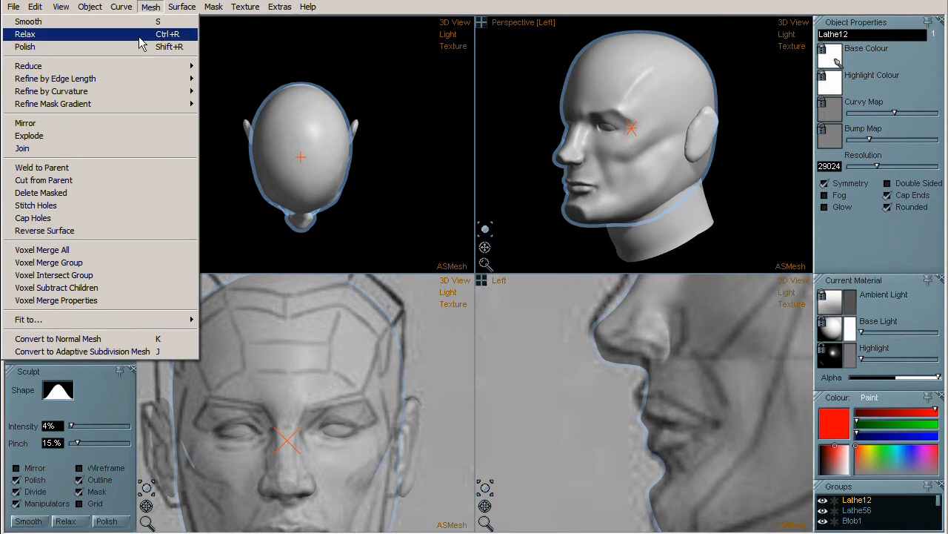
pyautogui.click(112, 123)
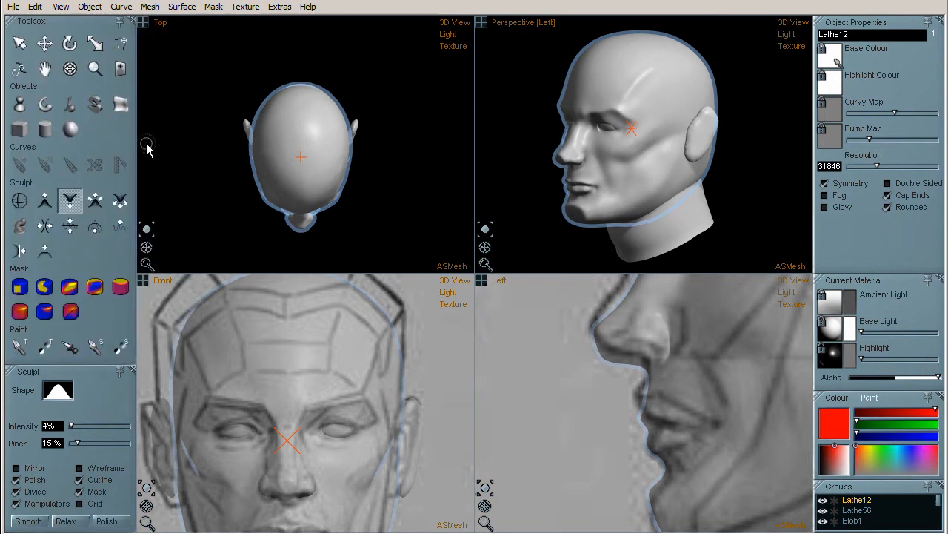
# - Try to join the head and neck into a single mesh, and undo it
pyautogui.moveTo(485, 247)
pyautogui.mouseDown()
pyautogui.moveTo(551, 257)
pyautogui.moveTo(489, 252)
pyautogui.mouseUp()
pyautogui.scroll(-2, 300, 377)
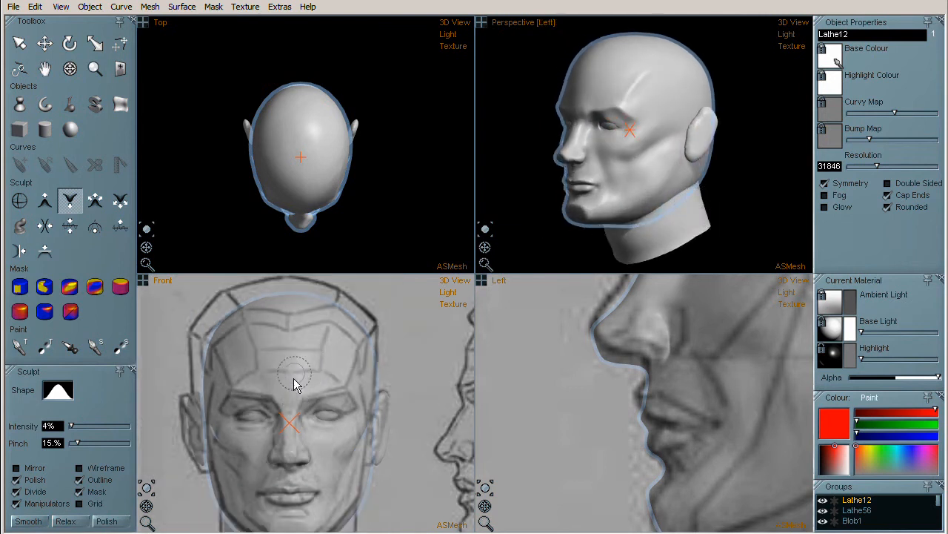
pyautogui.scroll(-2, 316, 457)
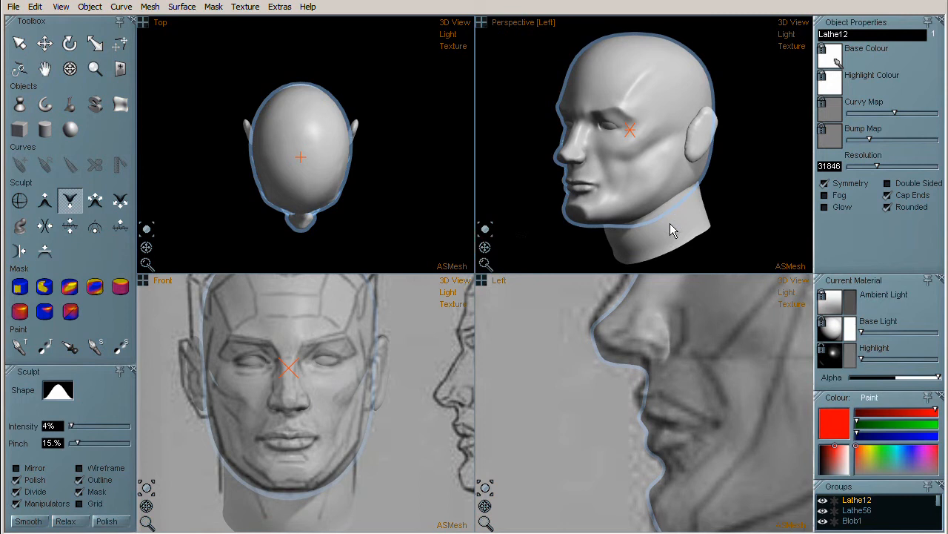
pyautogui.moveTo(484, 247)
pyautogui.mouseDown()
pyautogui.moveTo(451, 197)
pyautogui.moveTo(472, 255)
pyautogui.mouseUp()
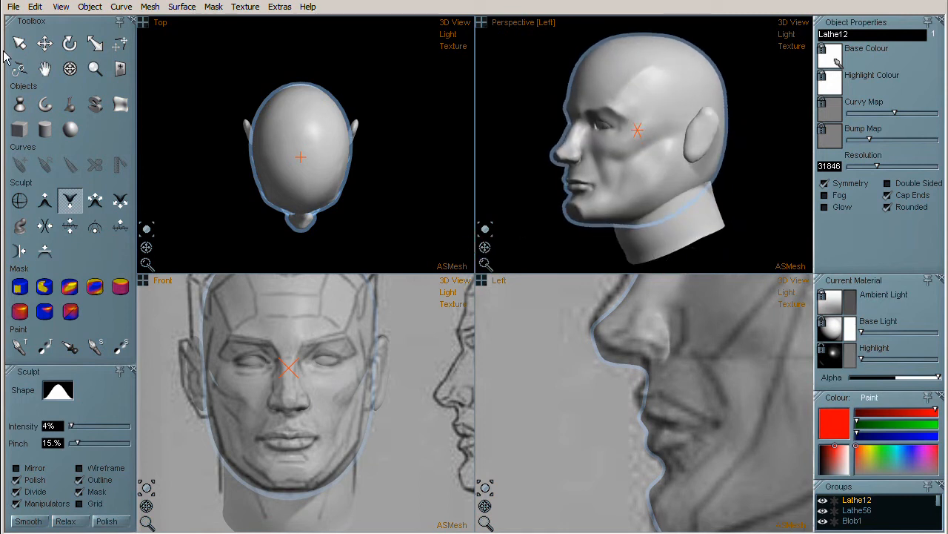
pyautogui.click(46, 45)
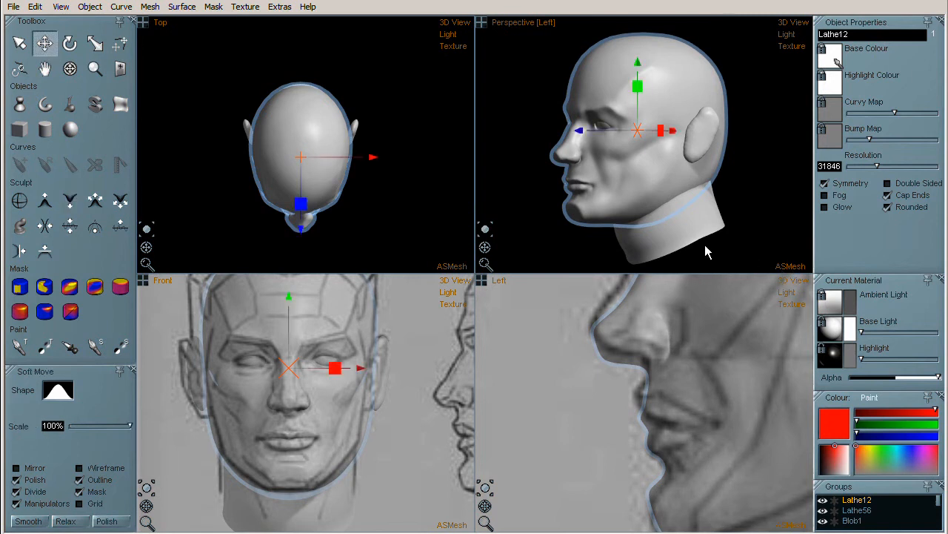
pyautogui.click(683, 234)
pyautogui.keyDown('shift'); pyautogui.click(634, 115); pyautogui.keyUp('shift')
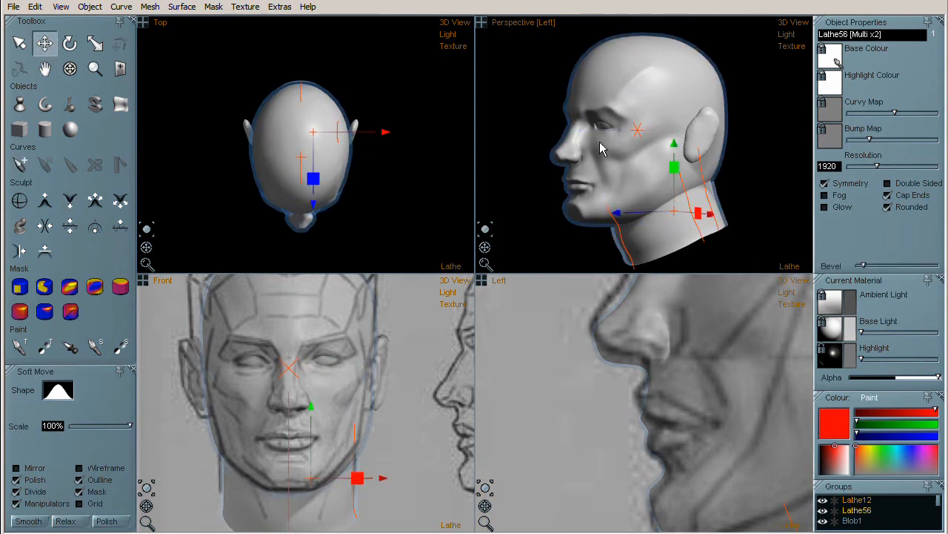
pyautogui.click(156, 9)
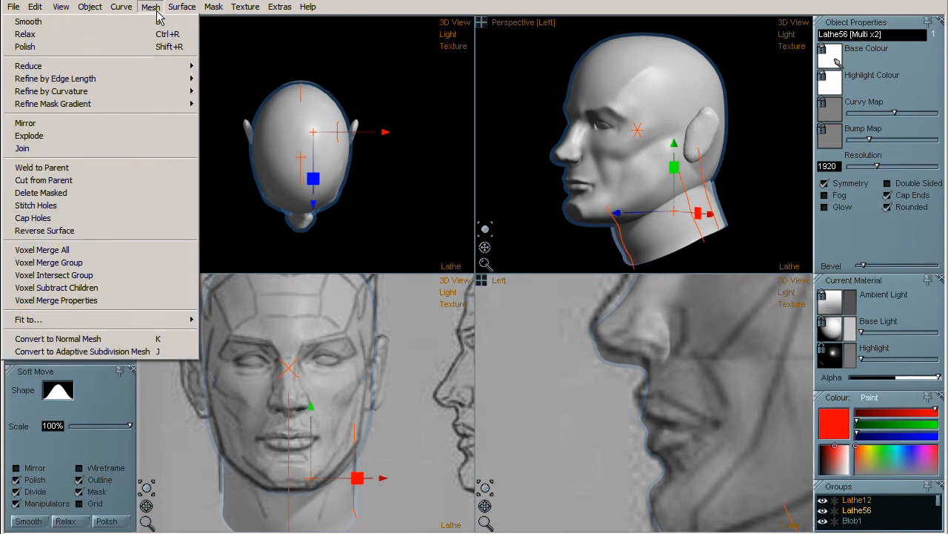
pyautogui.click(123, 150)
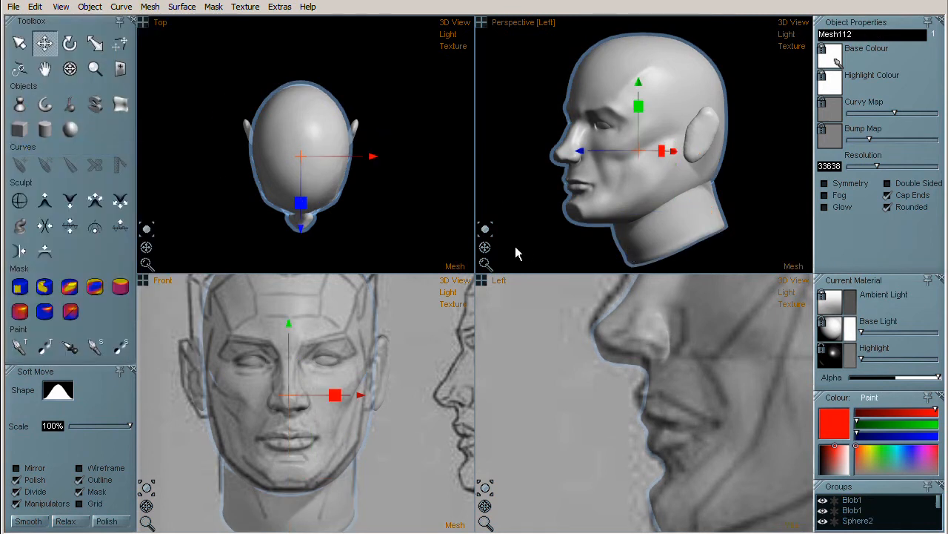
pyautogui.hotkey('ctrl', 'z')
# - Convert the neck to an adaptive subdivision mesh and try to weld it to the head
pyautogui.click(650, 75)
pyautogui.keyDown('shift'); pyautogui.click(678, 236); pyautogui.keyUp('shift')
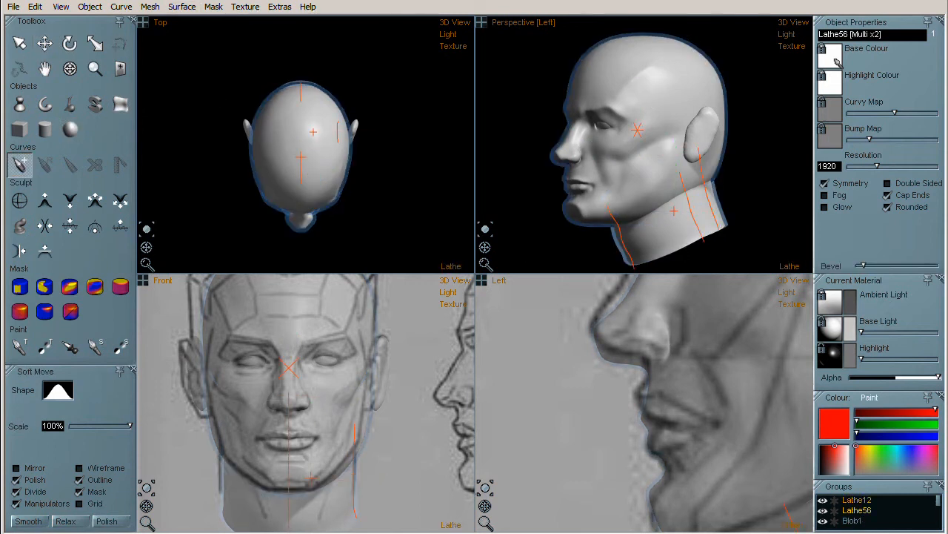
pyautogui.click(148, 9)
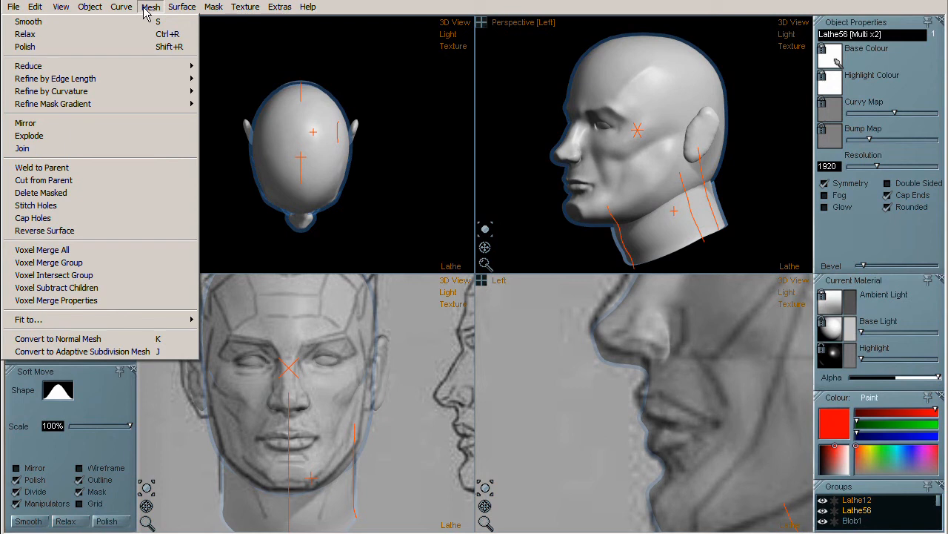
pyautogui.click(121, 170)
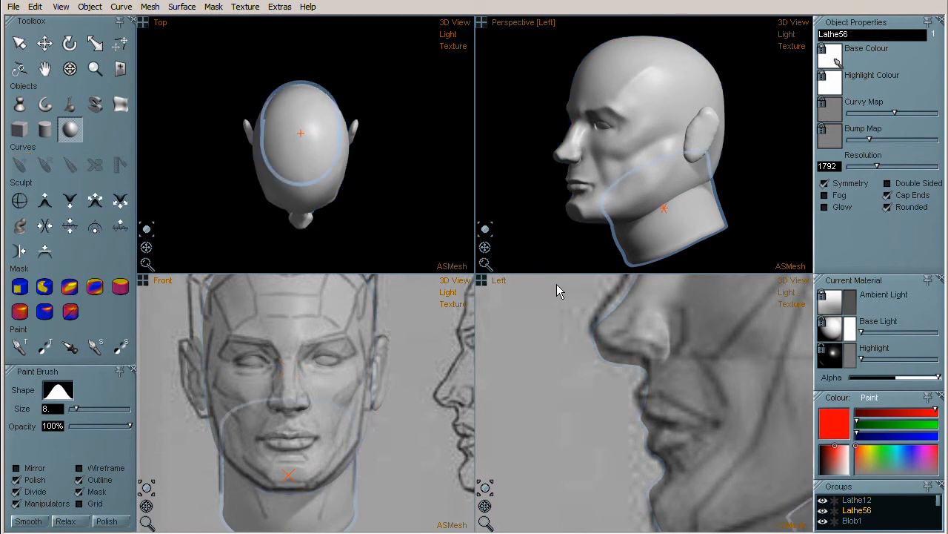
# - Make the neck Lathe56 a child of the head Lathe12 and try to weld them together
pyautogui.keyDown('shift'); pyautogui.click(690, 221); pyautogui.keyUp('shift')
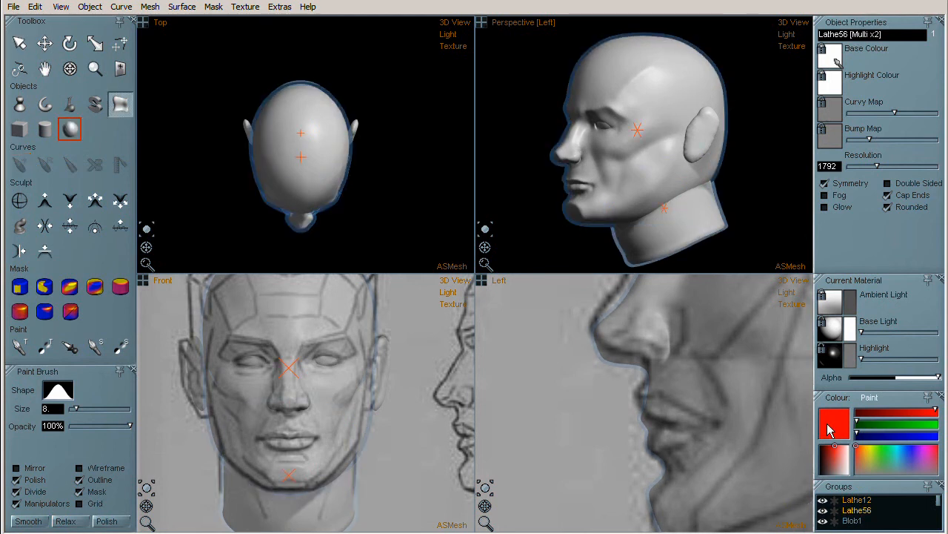
pyautogui.click(870, 517)
pyautogui.moveTo(864, 510); pyautogui.dragTo(866, 500)
pyautogui.click(867, 500)
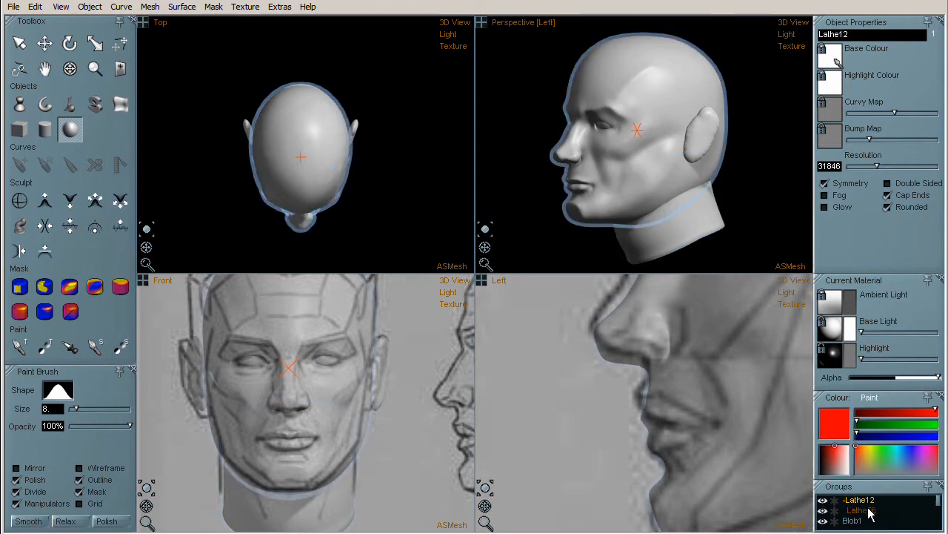
pyautogui.click(151, 7)
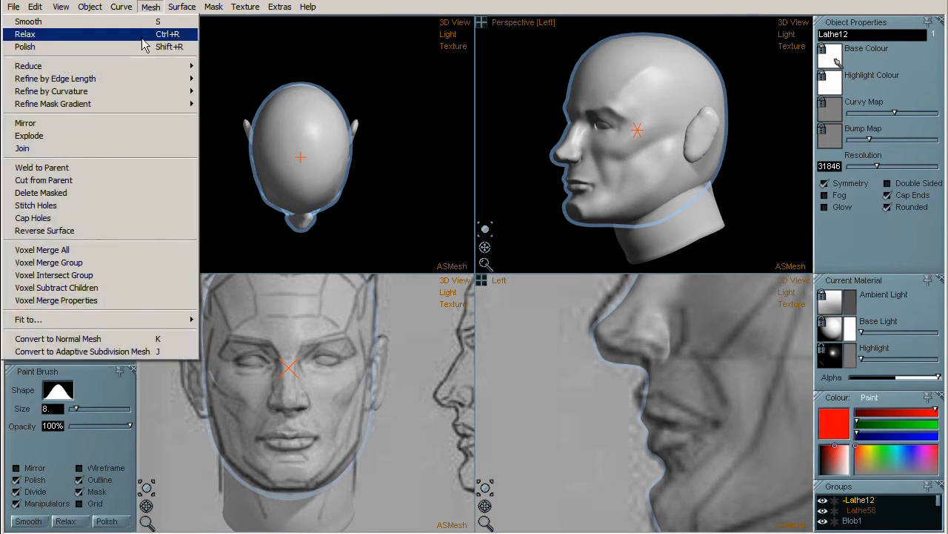
pyautogui.click(134, 170)
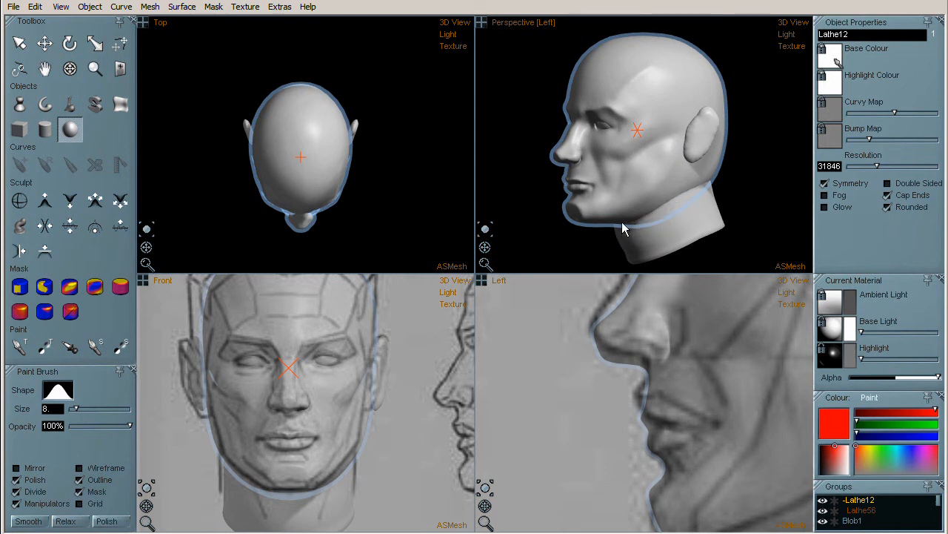
# - Inspect the seam between the head and neck, and undo the neck's parenting to the head
pyautogui.moveTo(485, 247); pyautogui.dragTo(611, 198)
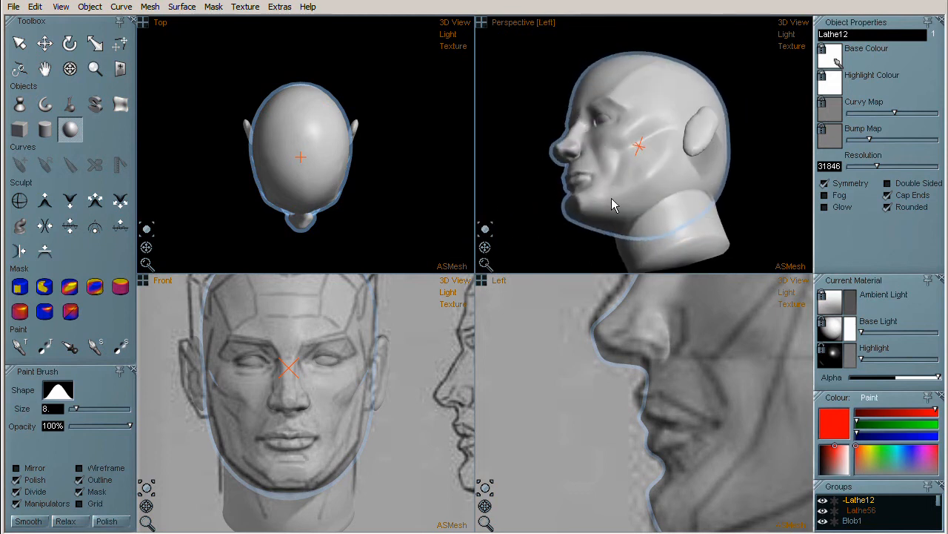
pyautogui.scroll(3, 685, 203)
pyautogui.scroll(-5, 685, 215)
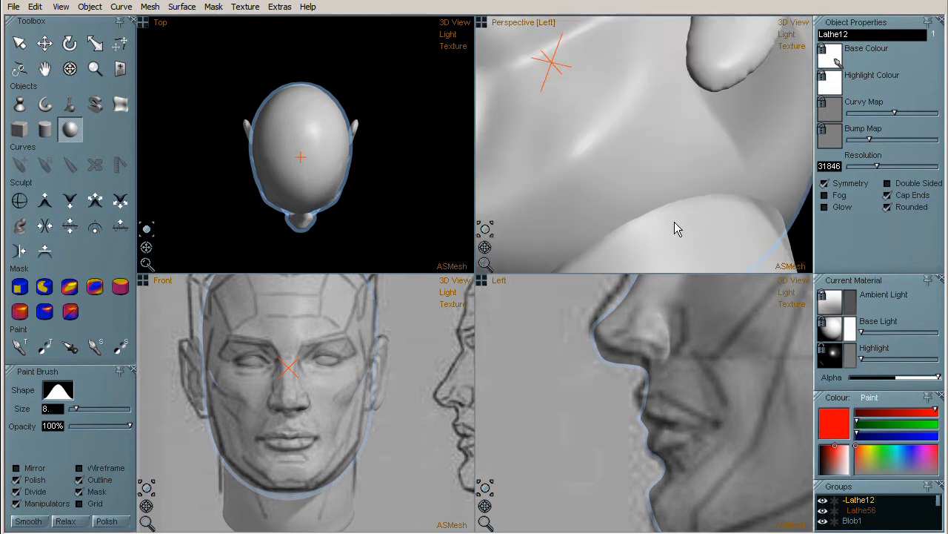
pyautogui.press('w')
pyautogui.moveTo(482, 252); pyautogui.dragTo(489, 281)
pyautogui.press('w')
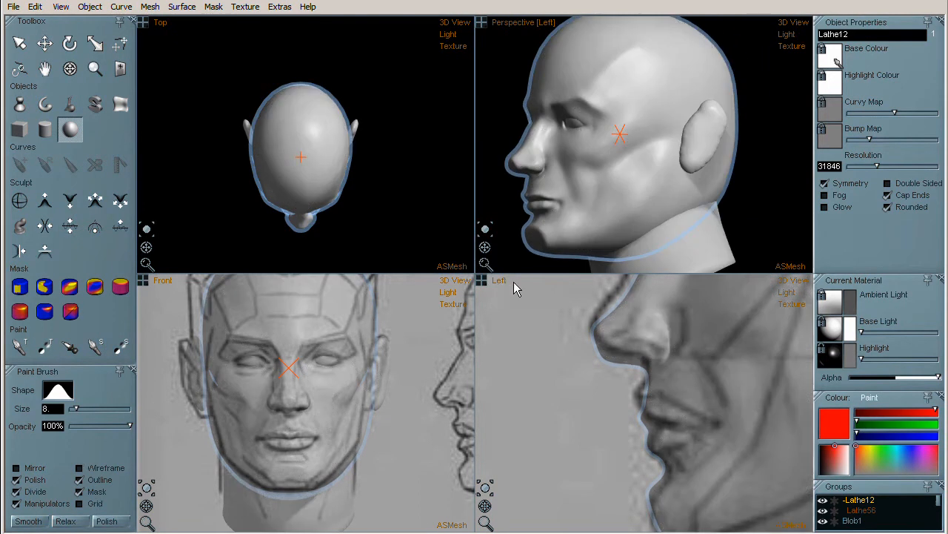
pyautogui.press('t')
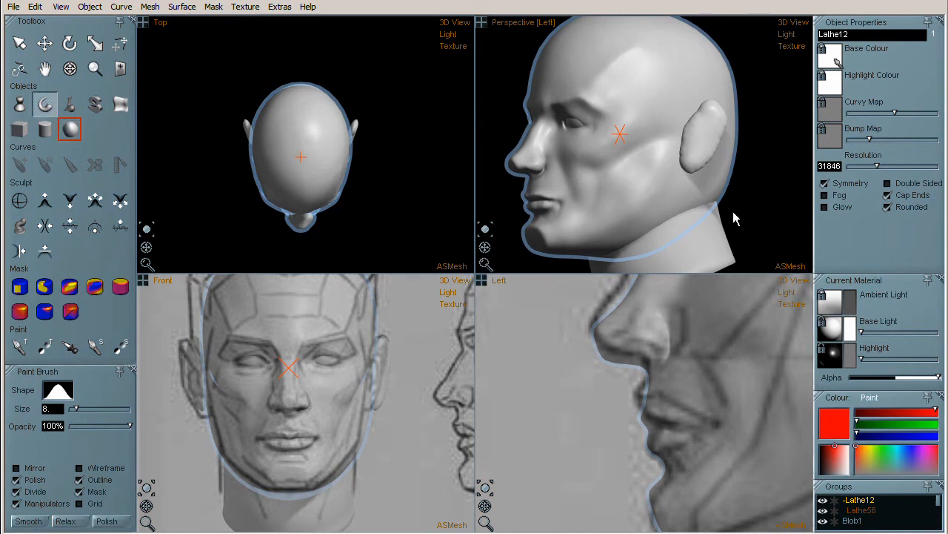
pyautogui.hotkey('ctrl', 'z')
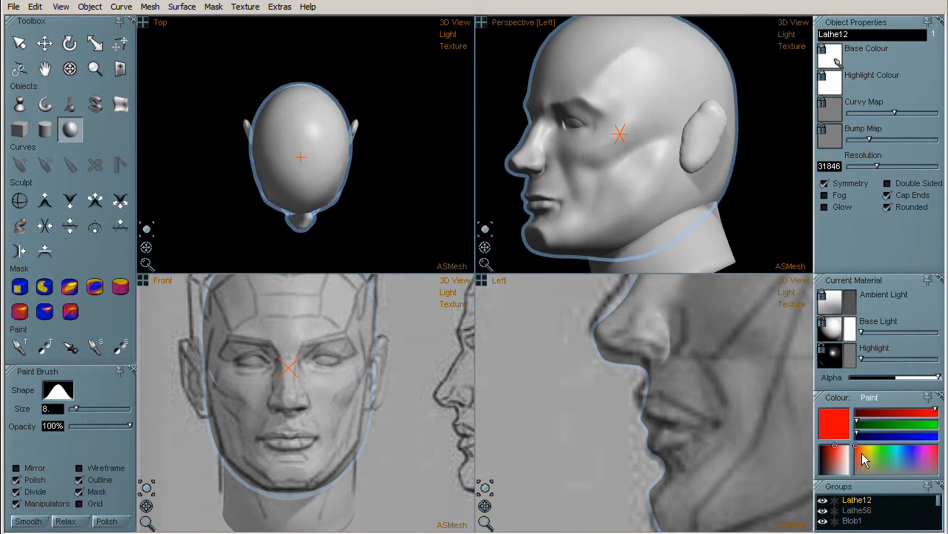
# - Make the neck Lathe56 a child of the head Lathe12 and weld it to its parent
pyautogui.keyDown('ctrl'); pyautogui.click(858, 511); pyautogui.keyUp('ctrl')
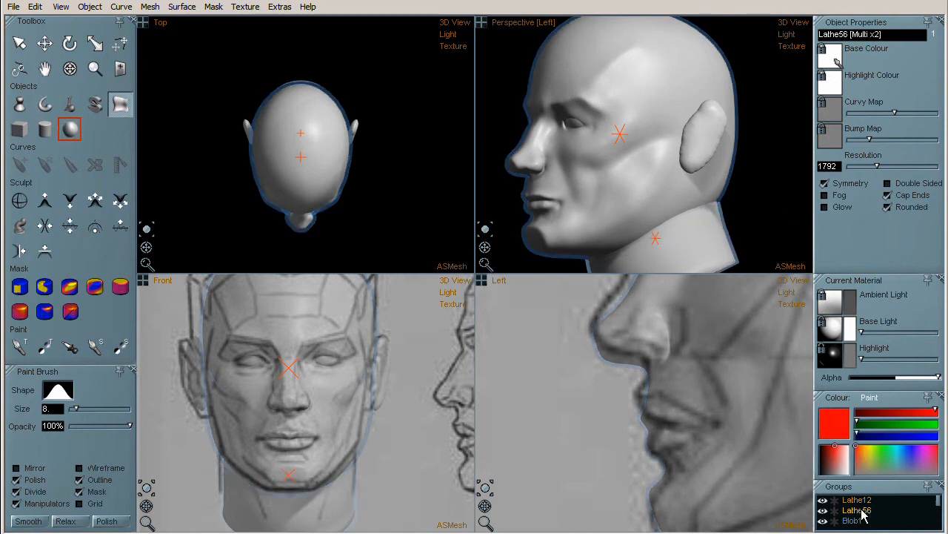
pyautogui.click(151, 7)
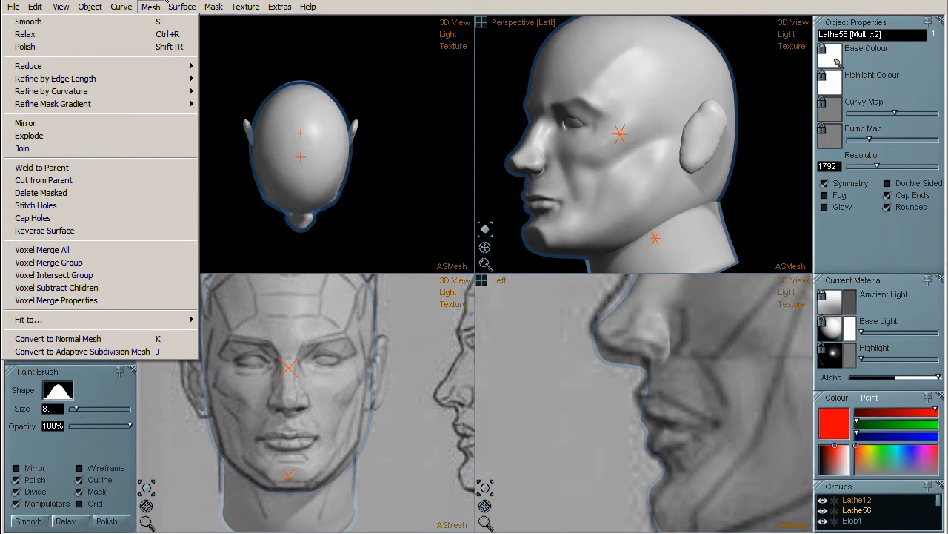
pyautogui.click(164, 2)
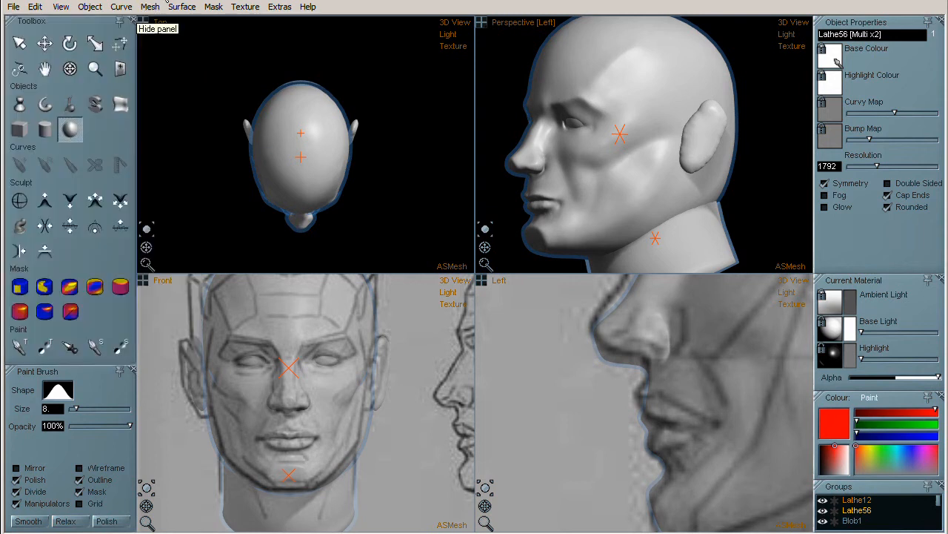
pyautogui.click(860, 510)
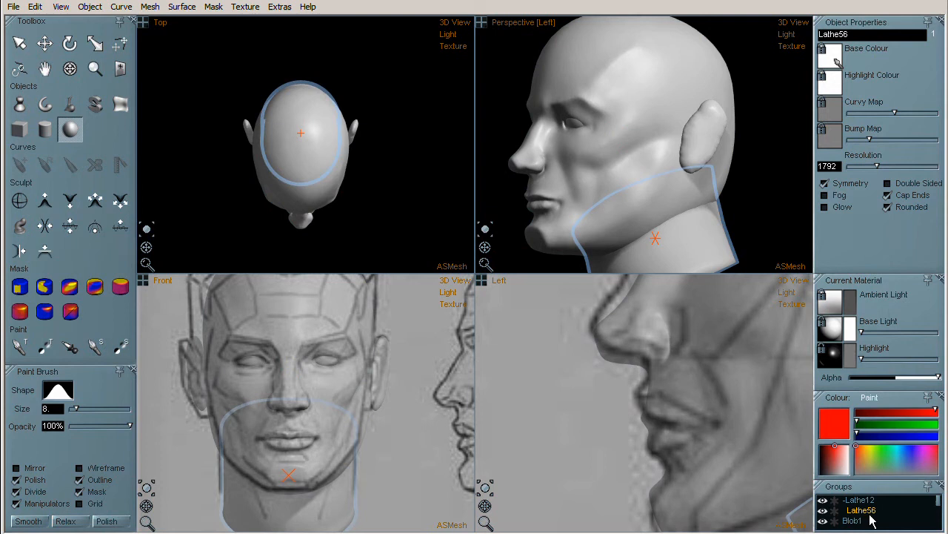
pyautogui.click(154, 9)
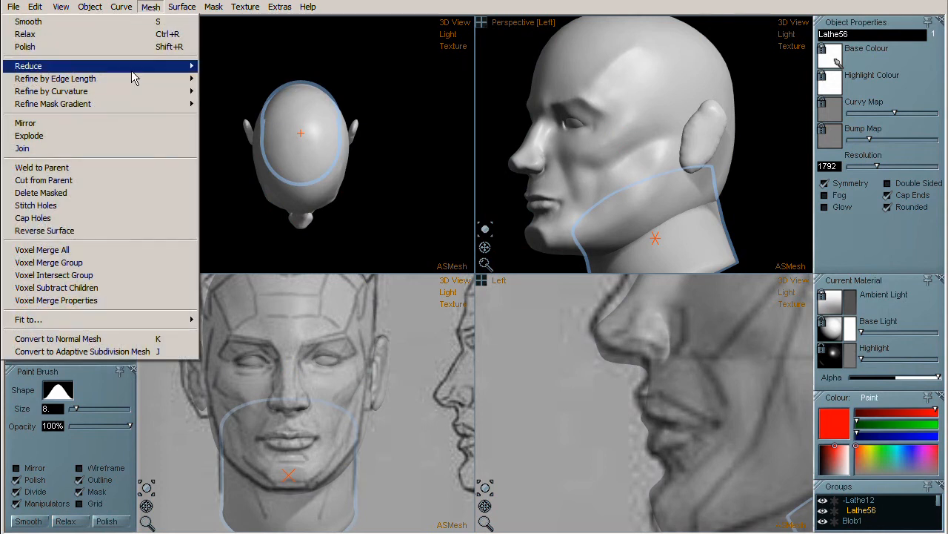
pyautogui.click(131, 169)
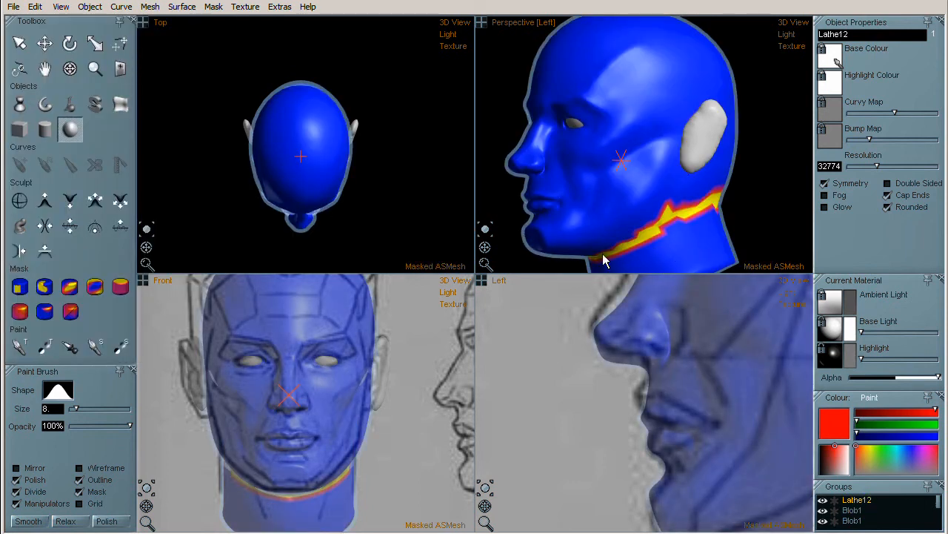
# - Inspect the welded seam under the jaw and clear the mask from the combined head and neck mesh
pyautogui.moveTo(631, 230); pyautogui.dragTo(629, 186, button='middle')
pyautogui.moveTo(483, 250); pyautogui.dragTo(461, 256)
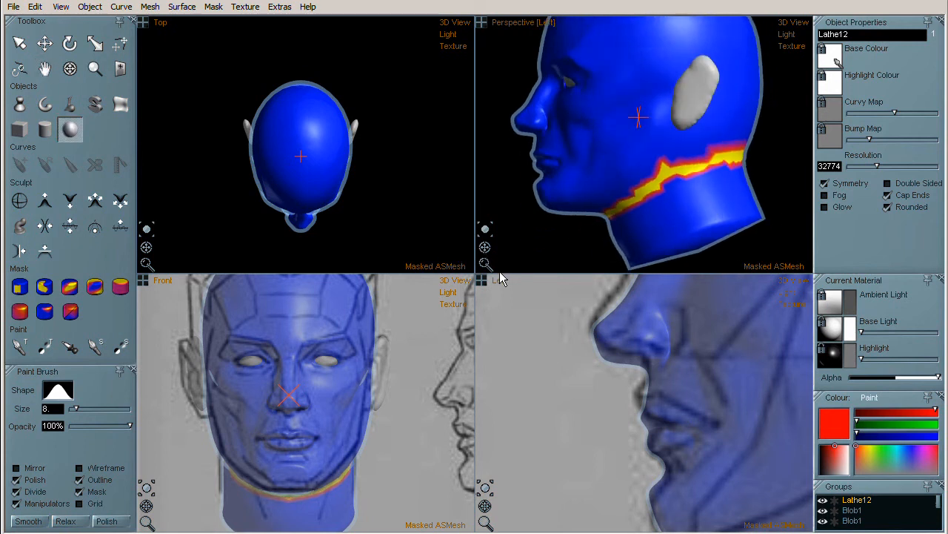
pyautogui.hotkey('ctrl', 'd')
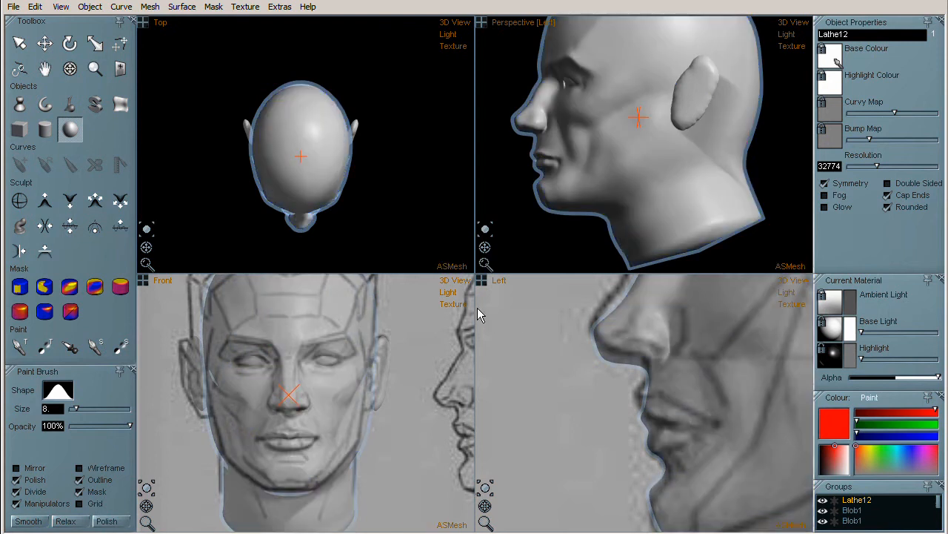
pyautogui.moveTo(492, 256); pyautogui.dragTo(517, 256)
# - Save the scene as a new CVY file named h5 in the HeadSculptTut folder
pyautogui.scroll(-3, 528, 398)
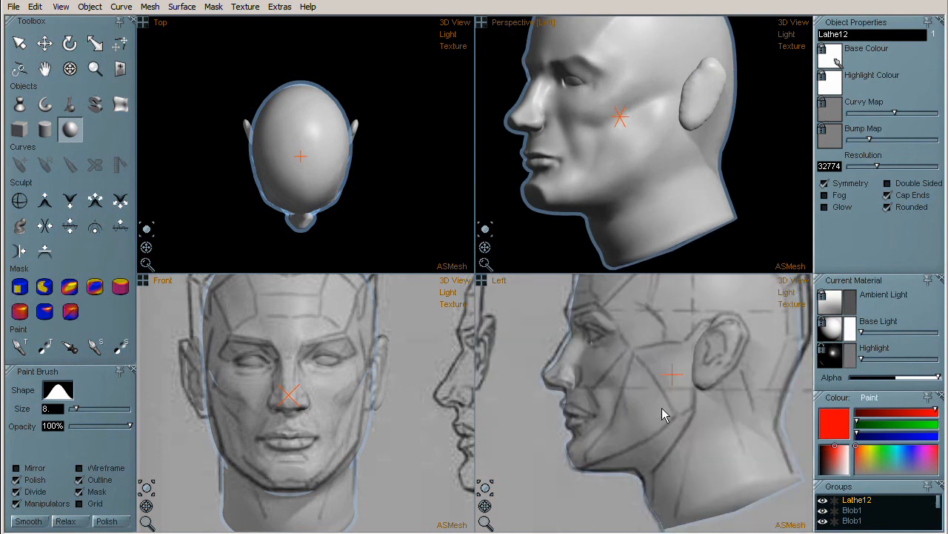
pyautogui.moveTo(662, 408); pyautogui.dragTo(629, 402, button='middle')
pyautogui.click(13, 7)
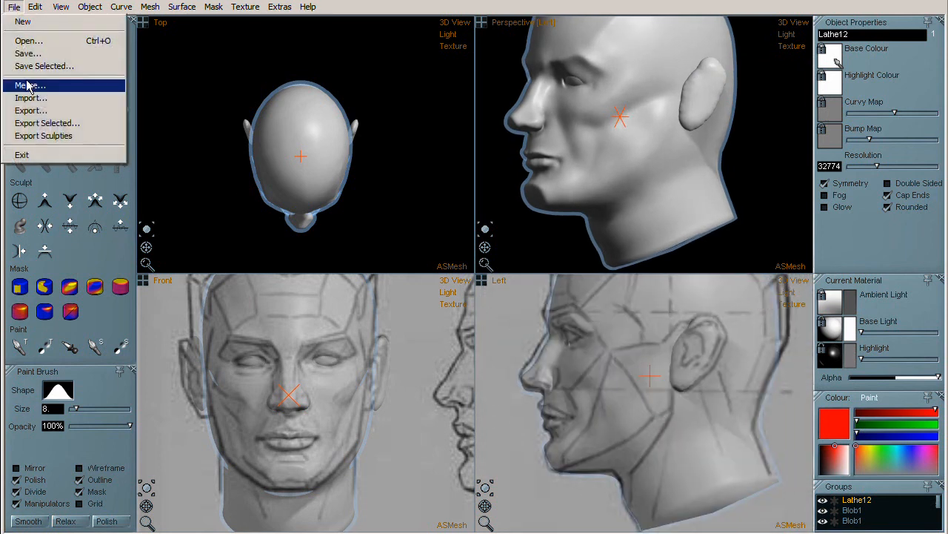
pyautogui.click(52, 84)
pyautogui.write('h5')
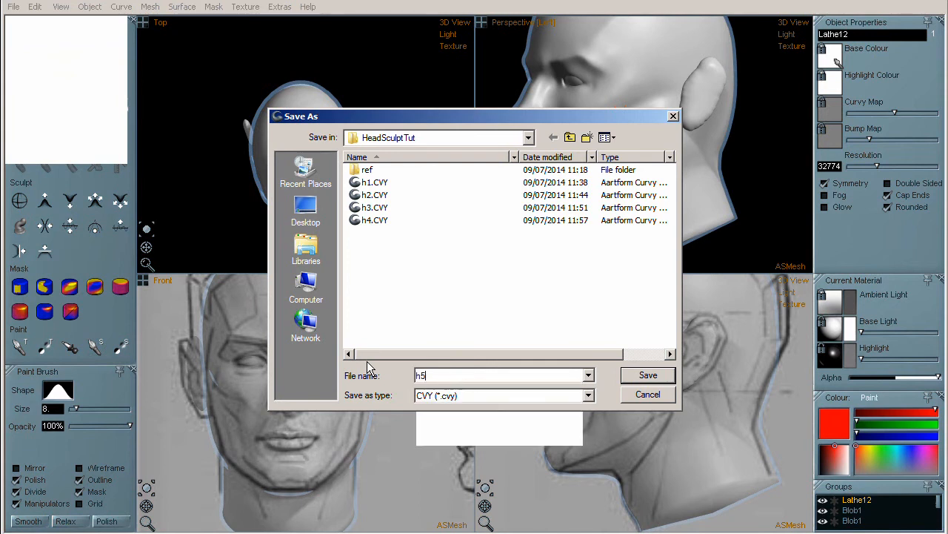
pyautogui.press('Return')
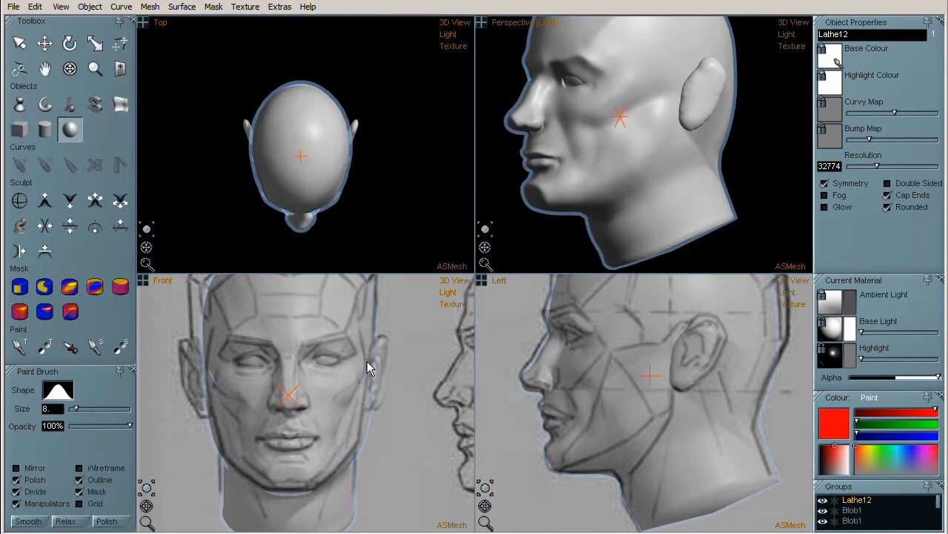
# - Carve grooves into the side of the neck below the jaw and ear at 4% intensity and 15% pinch, following the side reference
pyautogui.click(44, 200)
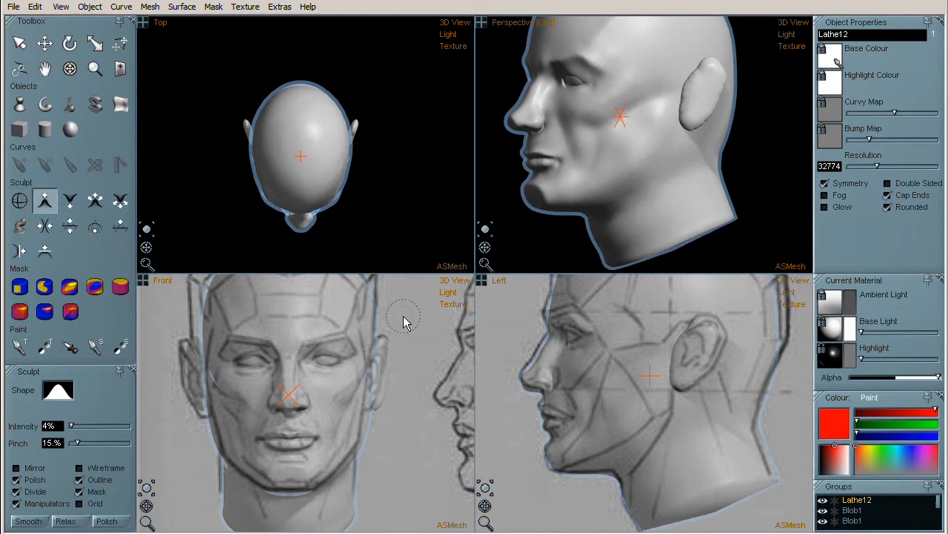
pyautogui.click(69, 200)
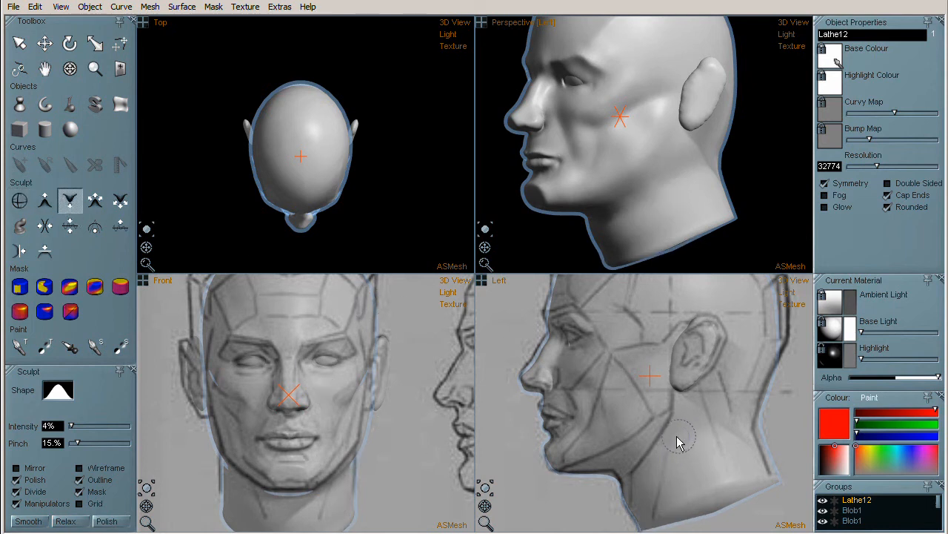
pyautogui.moveTo(663, 476); pyautogui.dragTo(665, 488)
pyautogui.click(655, 502)
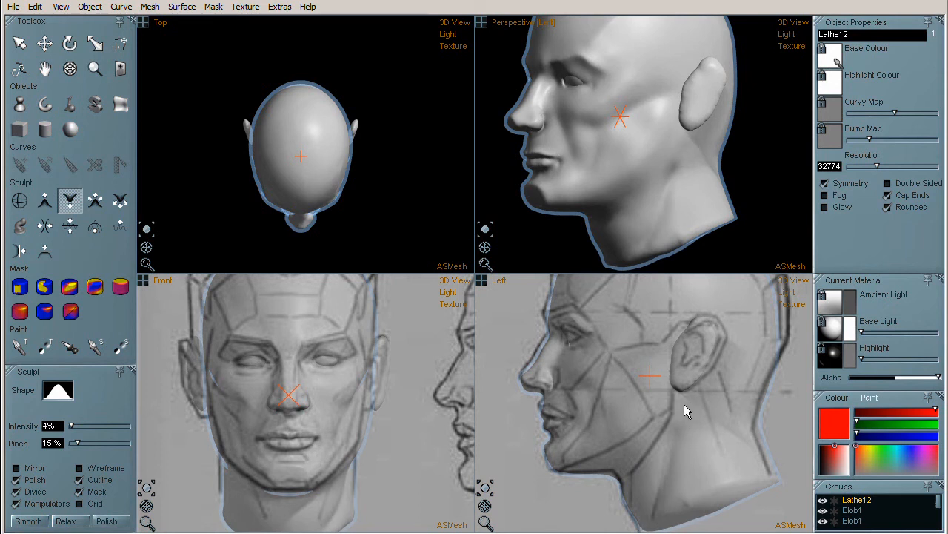
pyautogui.moveTo(705, 495); pyautogui.dragTo(729, 477)
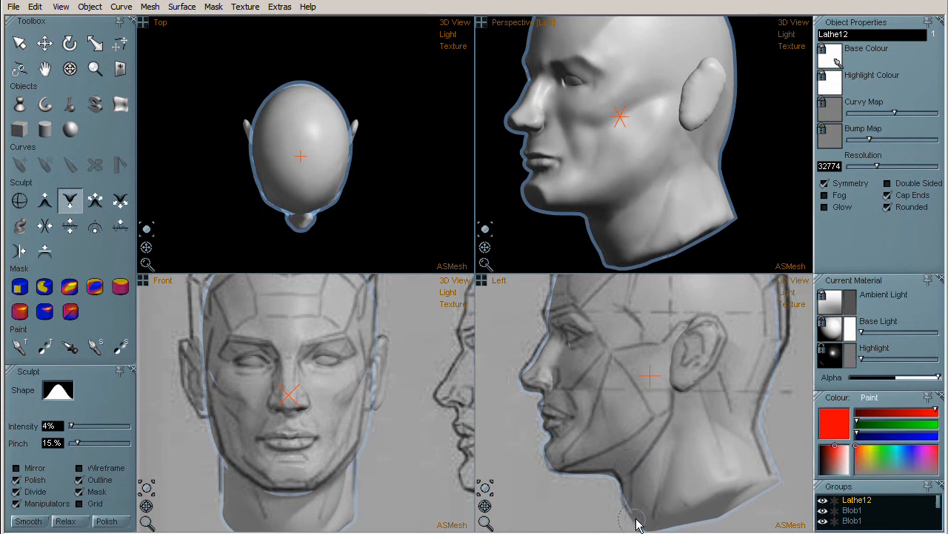
# - Build up the neck muscle forms slightly and smooth them at 100% intensity
pyautogui.click(45, 200)
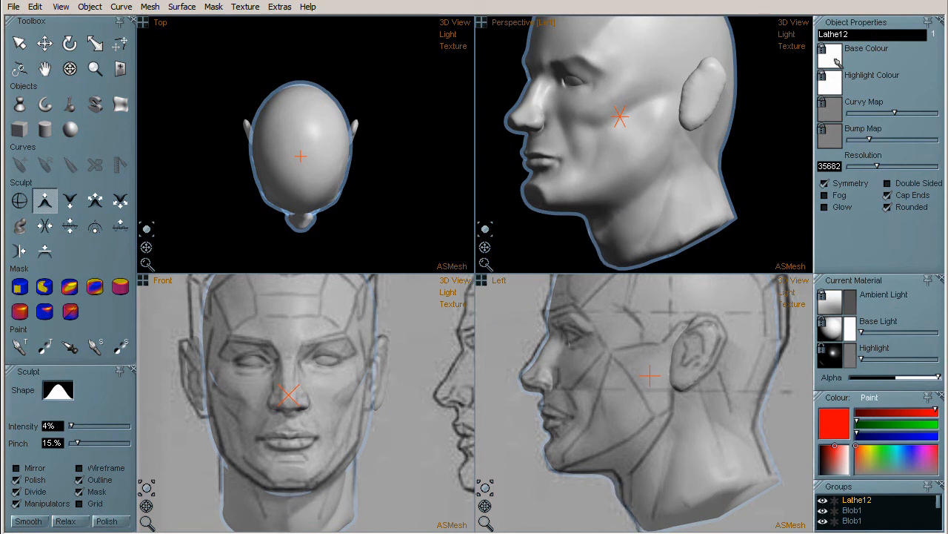
pyautogui.click(69, 225)
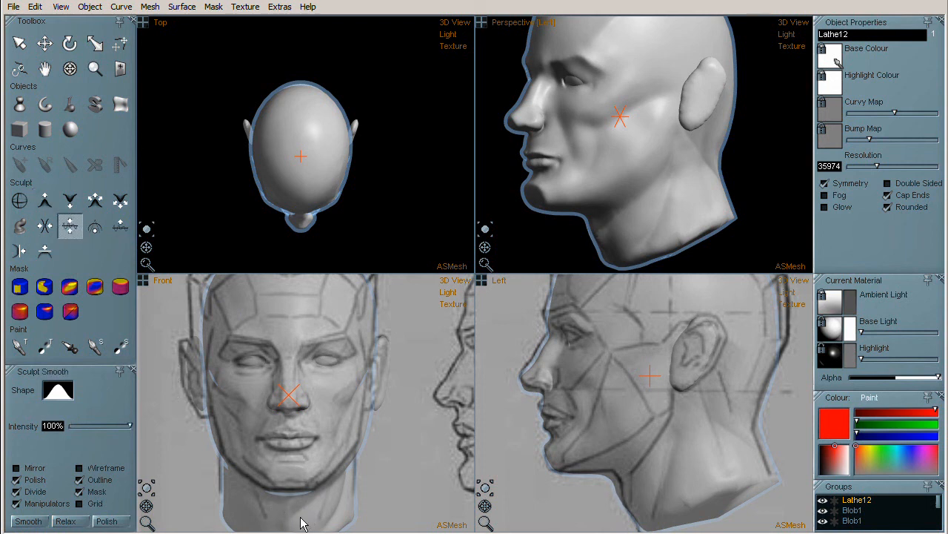
pyautogui.scroll(-2, 543, 209)
pyautogui.moveTo(609, 166); pyautogui.dragTo(635, 194, button='middle')
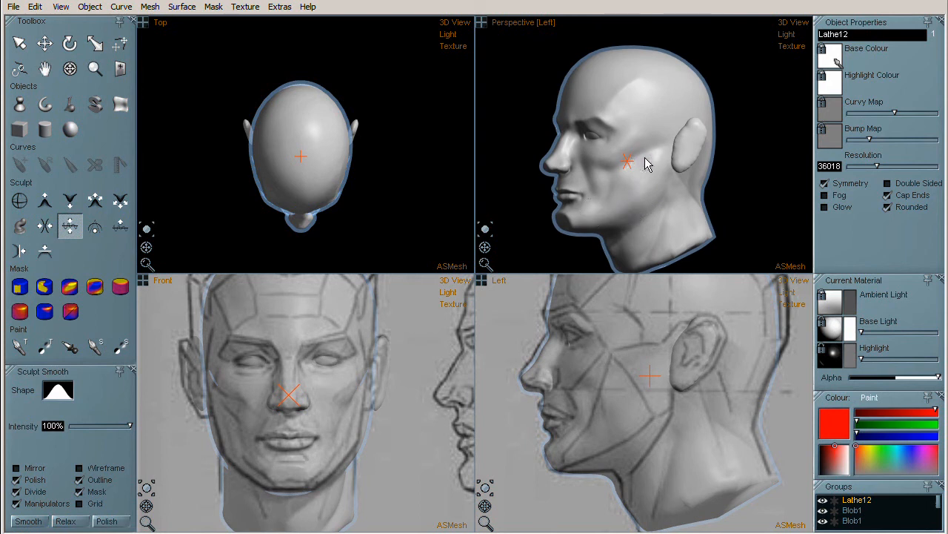
pyautogui.scroll(3, 621, 179)
pyautogui.moveTo(696, 180); pyautogui.dragTo(696, 188, button='middle')
pyautogui.moveTo(485, 254); pyautogui.dragTo(461, 249)
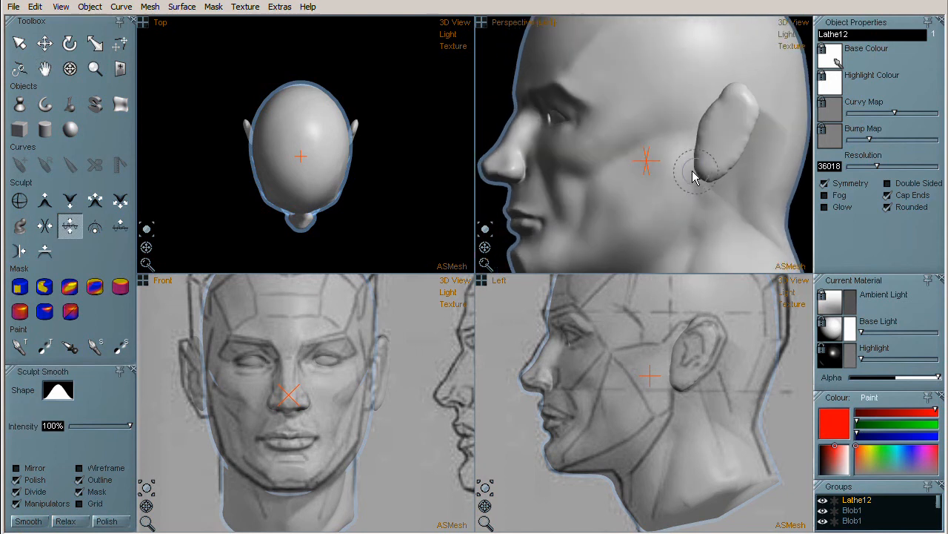
pyautogui.moveTo(682, 168); pyautogui.dragTo(648, 172, button='middle')
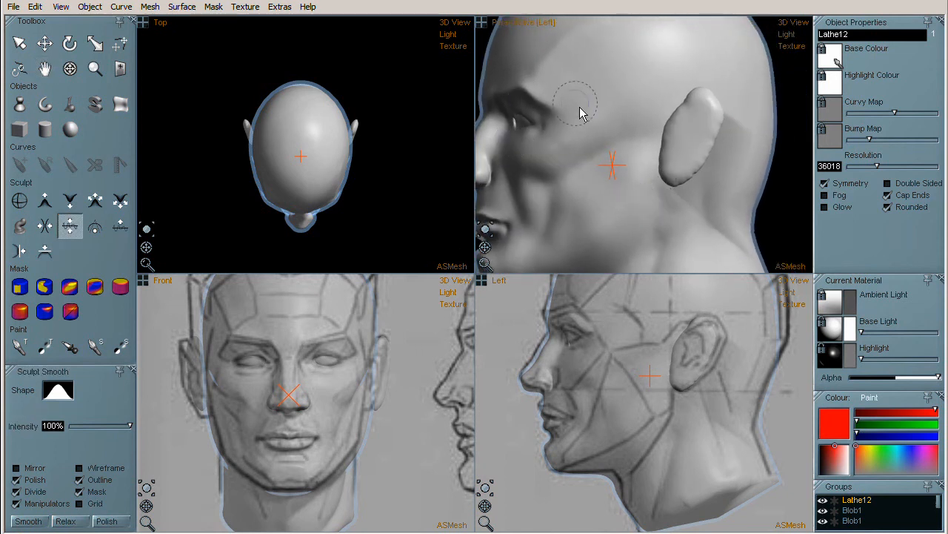
# - Hide the two Blob1 placeholder ears
pyautogui.click(44, 44)
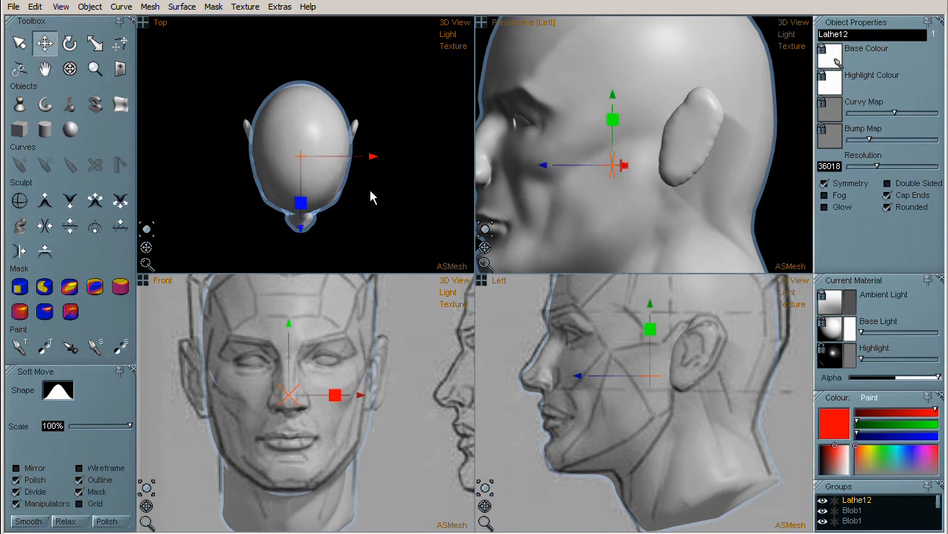
pyautogui.click(858, 519)
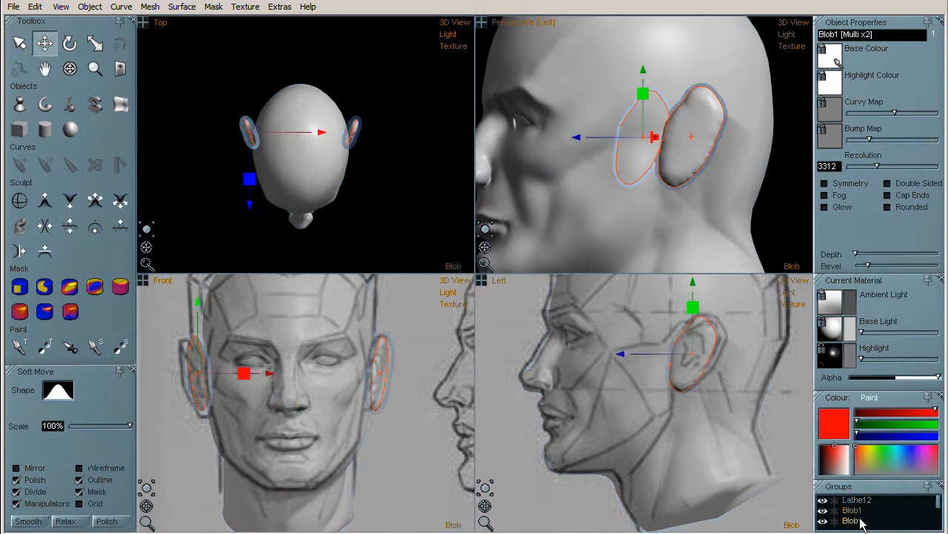
pyautogui.press('h')
pyautogui.click(767, 209)
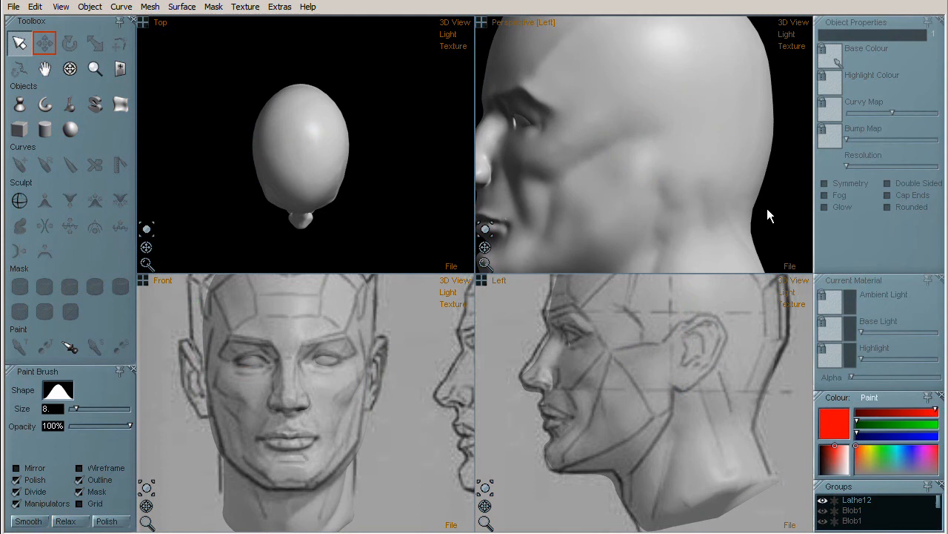
# - Raise the ear's outer rim, lobe and inner ridges on the head at 9% intensity and 0% pinch, following the reference drawing
pyautogui.scroll(-2, 381, 387)
pyautogui.moveTo(334, 389); pyautogui.dragTo(224, 406, button='middle')
pyautogui.scroll(5, 392, 374)
pyautogui.moveTo(421, 380); pyautogui.dragTo(396, 390, button='middle')
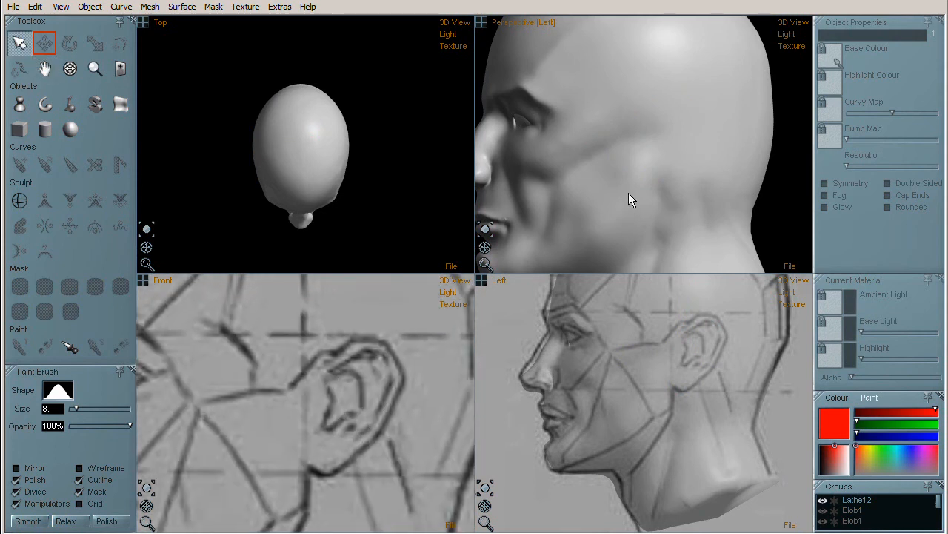
pyautogui.moveTo(645, 194)
pyautogui.mouseDown(button='middle')
pyautogui.moveTo(678, 198)
pyautogui.moveTo(665, 193)
pyautogui.mouseUp(button='middle')
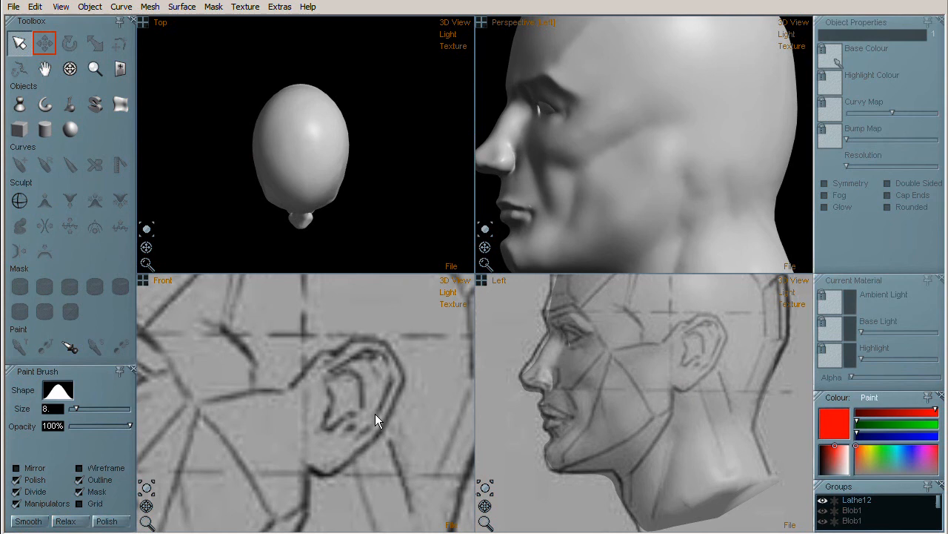
pyautogui.click(658, 191)
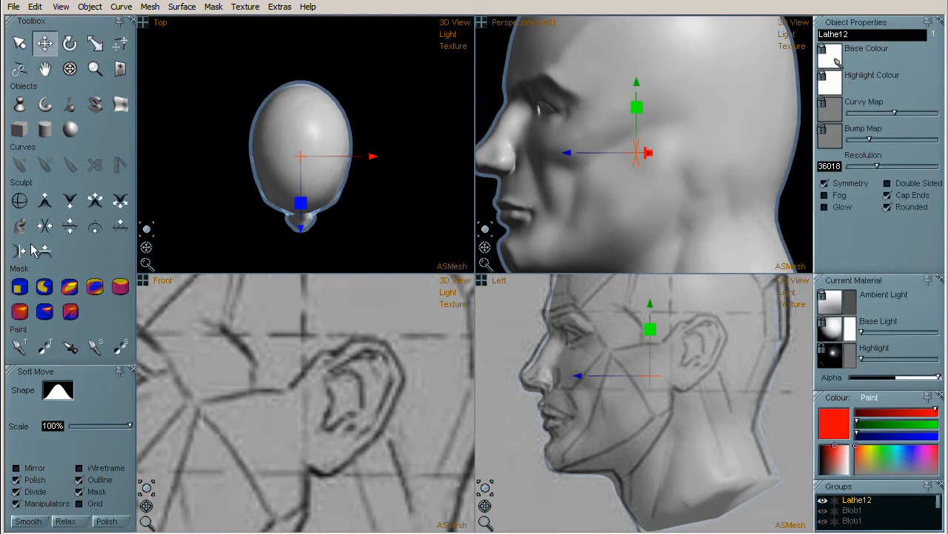
pyautogui.click(45, 206)
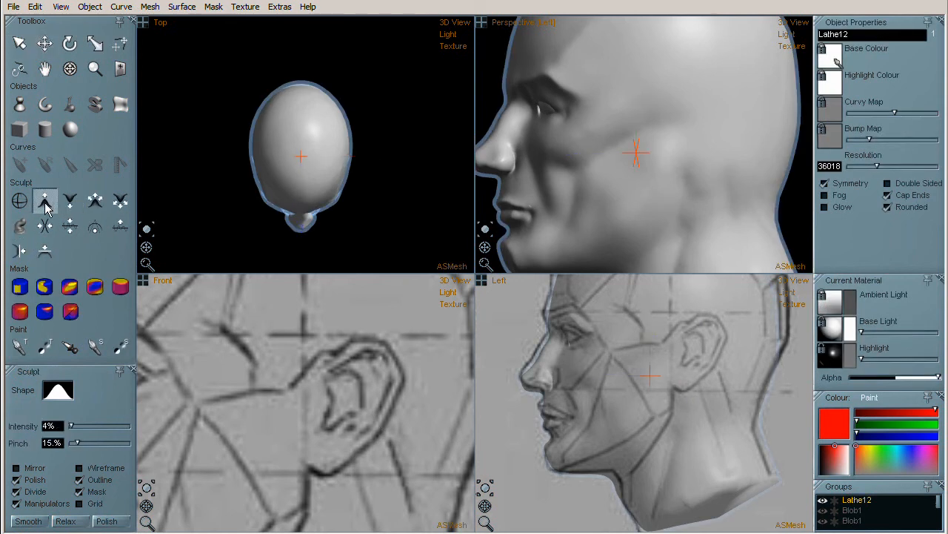
pyautogui.moveTo(76, 442); pyautogui.dragTo(69, 442)
pyautogui.moveTo(680, 348)
pyautogui.mouseDown()
pyautogui.moveTo(699, 323)
pyautogui.moveTo(717, 336)
pyautogui.moveTo(695, 377)
pyautogui.moveTo(671, 377)
pyautogui.moveTo(695, 371)
pyautogui.moveTo(716, 337)
pyautogui.moveTo(698, 323)
pyautogui.moveTo(677, 337)
pyautogui.moveTo(716, 339)
pyautogui.moveTo(715, 356)
pyautogui.moveTo(688, 335)
pyautogui.moveTo(674, 347)
pyautogui.moveTo(704, 320)
pyautogui.mouseUp()
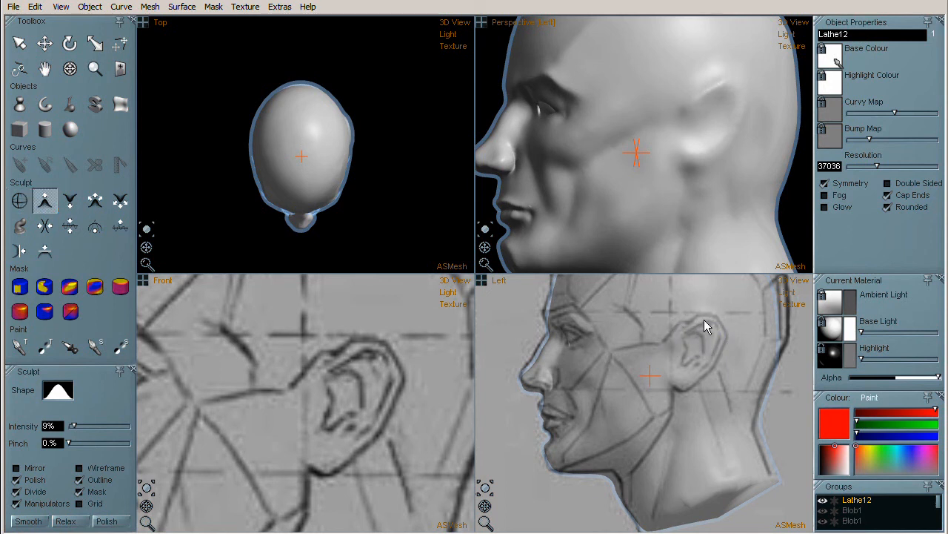
pyautogui.moveTo(695, 380)
pyautogui.mouseDown()
pyautogui.moveTo(674, 386)
pyautogui.moveTo(713, 360)
pyautogui.mouseUp()
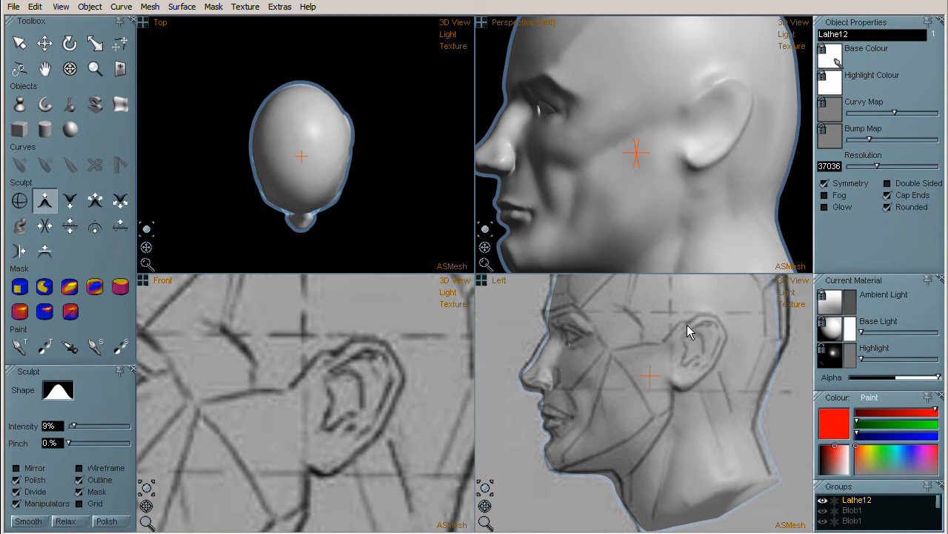
pyautogui.moveTo(677, 334)
pyautogui.mouseDown()
pyautogui.moveTo(691, 355)
pyautogui.moveTo(687, 337)
pyautogui.moveTo(698, 331)
pyautogui.moveTo(701, 357)
pyautogui.moveTo(703, 338)
pyautogui.moveTo(682, 360)
pyautogui.moveTo(688, 373)
pyautogui.moveTo(699, 363)
pyautogui.moveTo(680, 369)
pyautogui.moveTo(684, 349)
pyautogui.moveTo(682, 373)
pyautogui.moveTo(692, 368)
pyautogui.mouseUp()
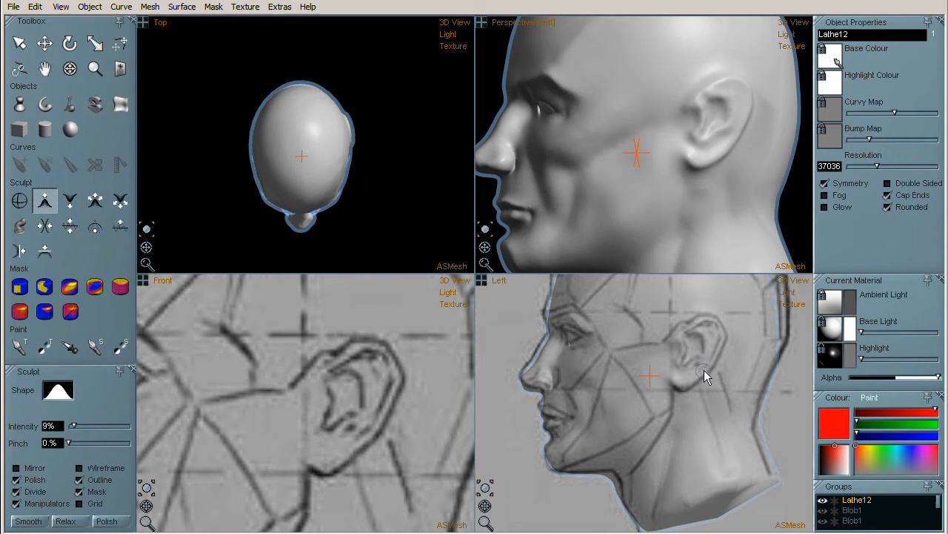
# - Carve the hollows inside the ear's upper rim, raising the inward sculpt's pinch to 11%
pyautogui.click(71, 202)
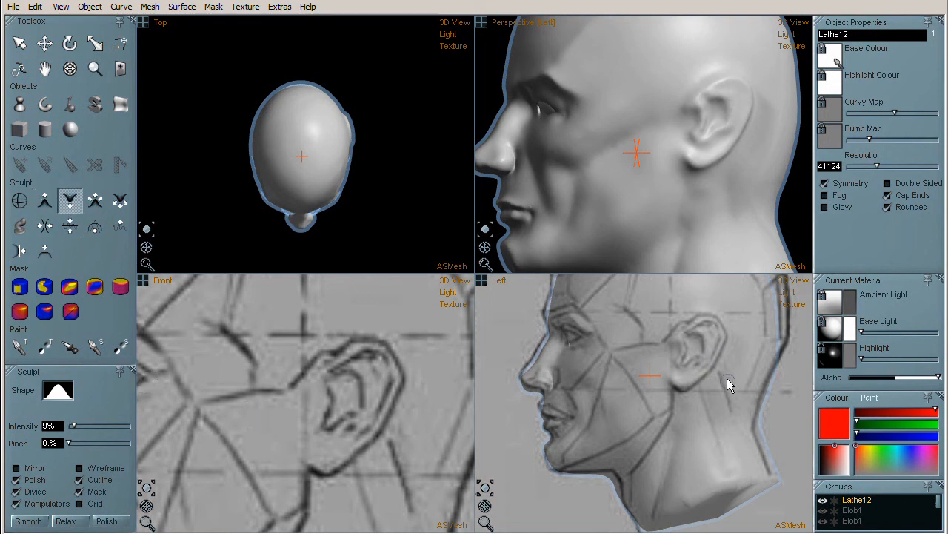
pyautogui.moveTo(698, 334); pyautogui.dragTo(704, 331)
pyautogui.moveTo(69, 443)
pyautogui.mouseDown()
pyautogui.moveTo(83, 436)
pyautogui.moveTo(73, 445)
pyautogui.mouseUp()
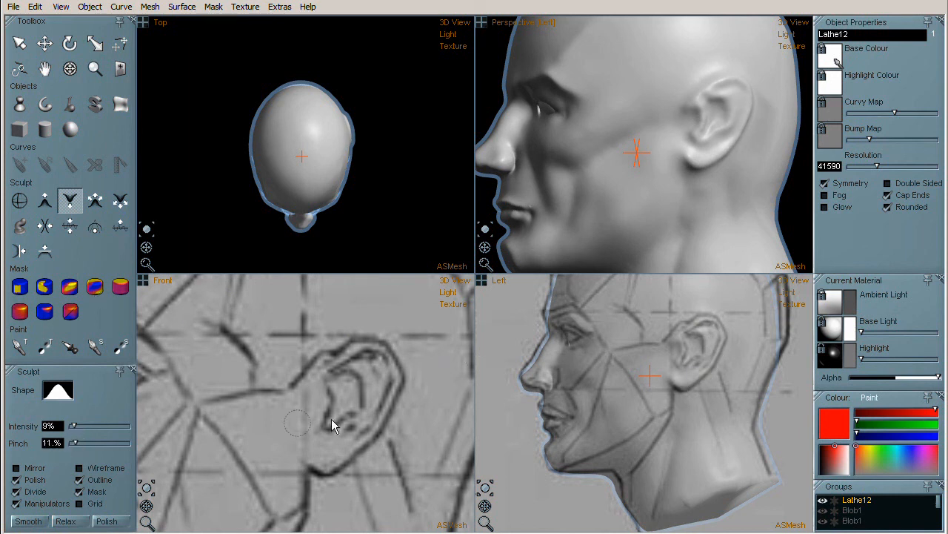
pyautogui.moveTo(691, 332); pyautogui.dragTo(707, 323)
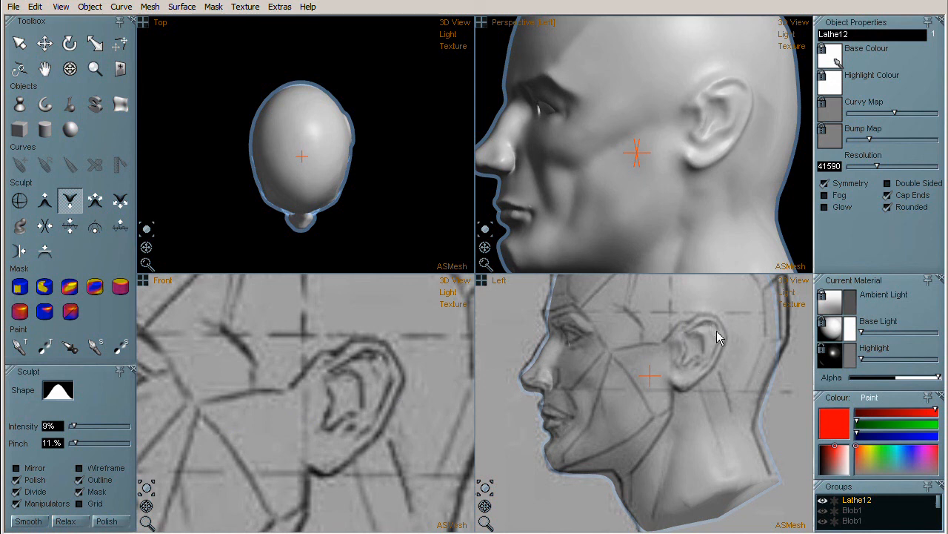
pyautogui.moveTo(696, 337); pyautogui.dragTo(719, 309)
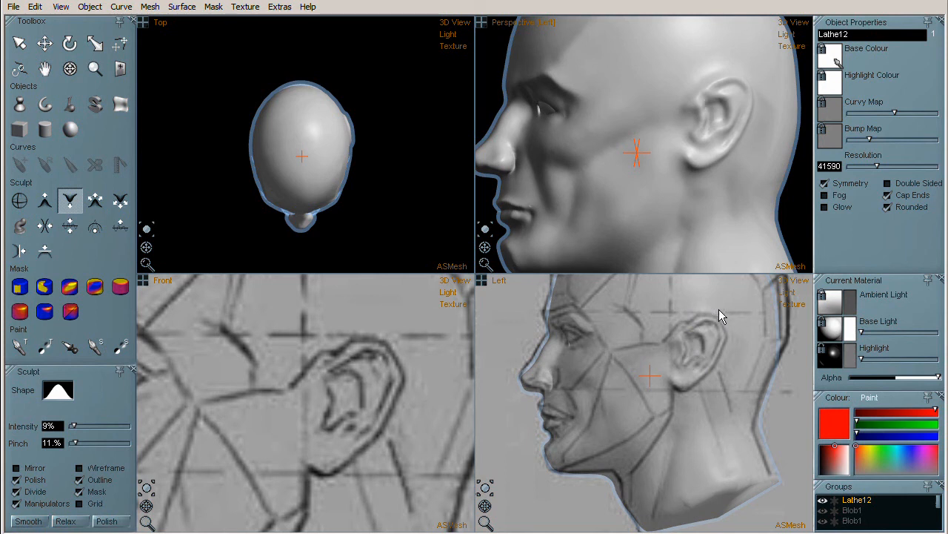
# - Paint a mask at 100% intensity over the whole ear, separating it from the rest of the head
pyautogui.moveTo(485, 247); pyautogui.dragTo(427, 269)
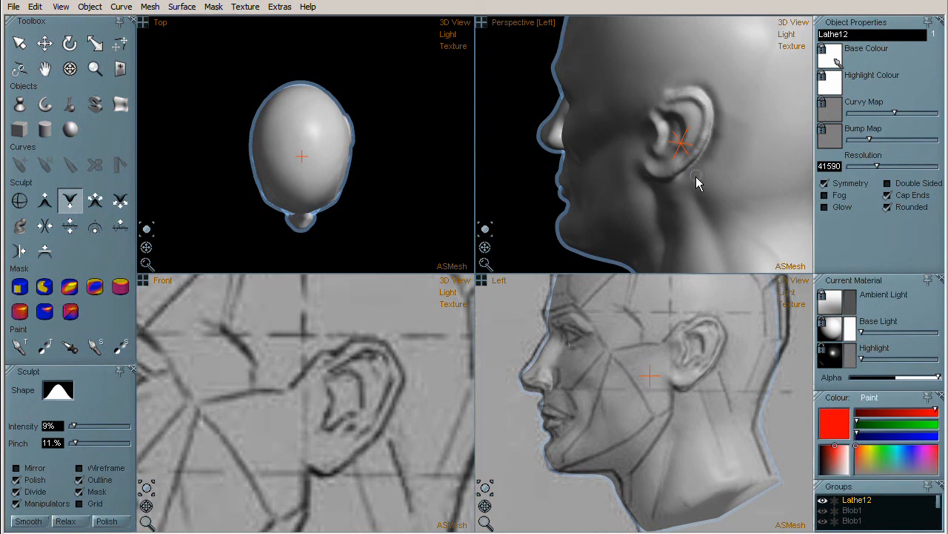
pyautogui.click(70, 286)
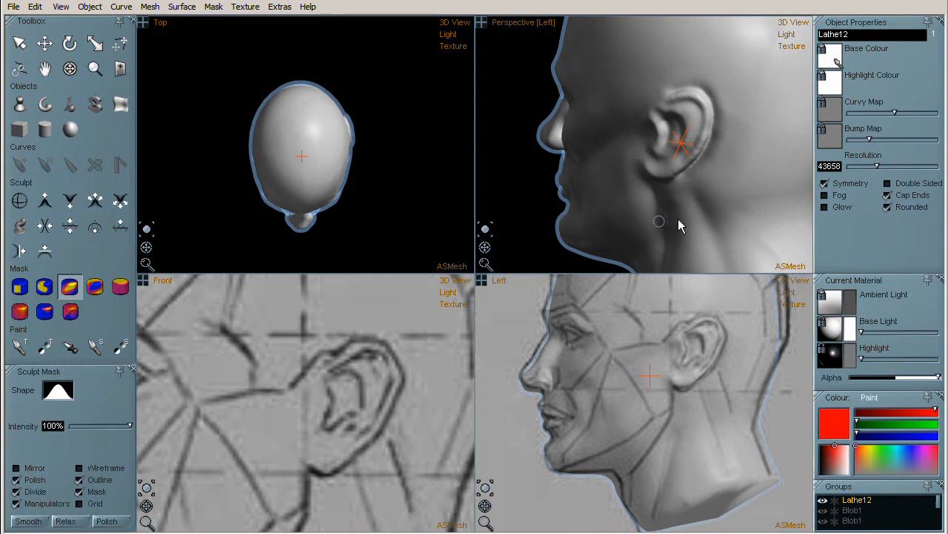
pyautogui.press('m')
pyautogui.moveTo(679, 113)
pyautogui.mouseDown()
pyautogui.moveTo(681, 97)
pyautogui.moveTo(697, 103)
pyautogui.moveTo(701, 132)
pyautogui.moveTo(688, 156)
pyautogui.moveTo(653, 171)
pyautogui.mouseUp()
pyautogui.moveTo(675, 135); pyautogui.dragTo(680, 103)
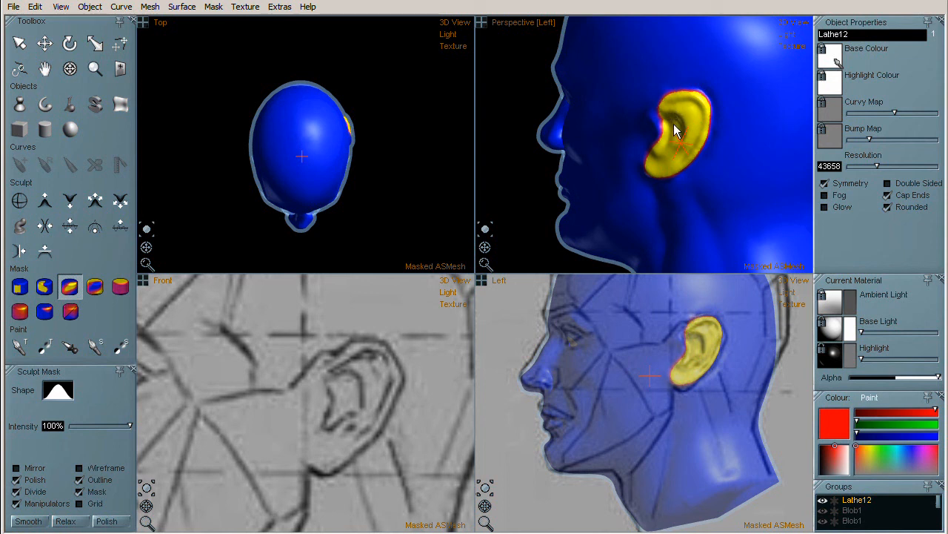
# - Soften the ear mask's edge by applying the mask Smooth operation twice
pyautogui.click(214, 7)
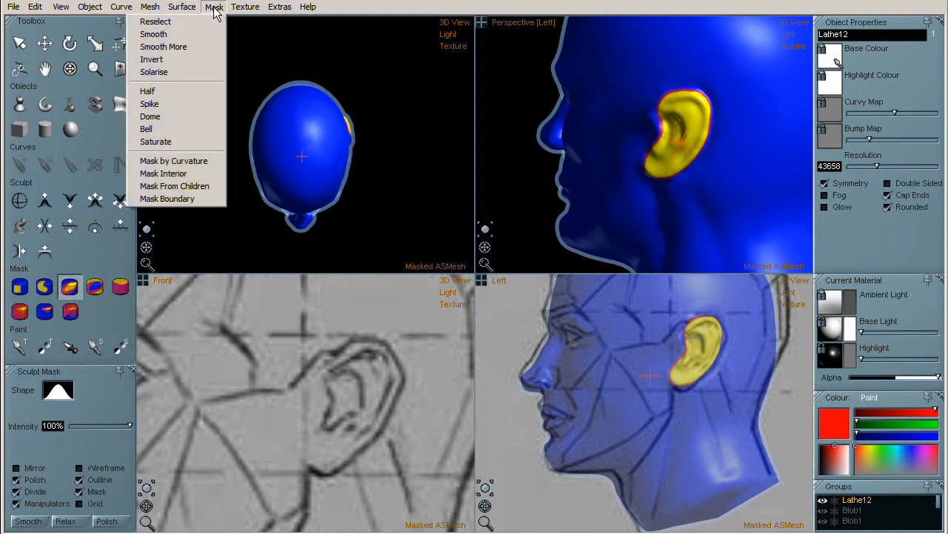
pyautogui.click(211, 34)
pyautogui.click(213, 8)
pyautogui.click(210, 35)
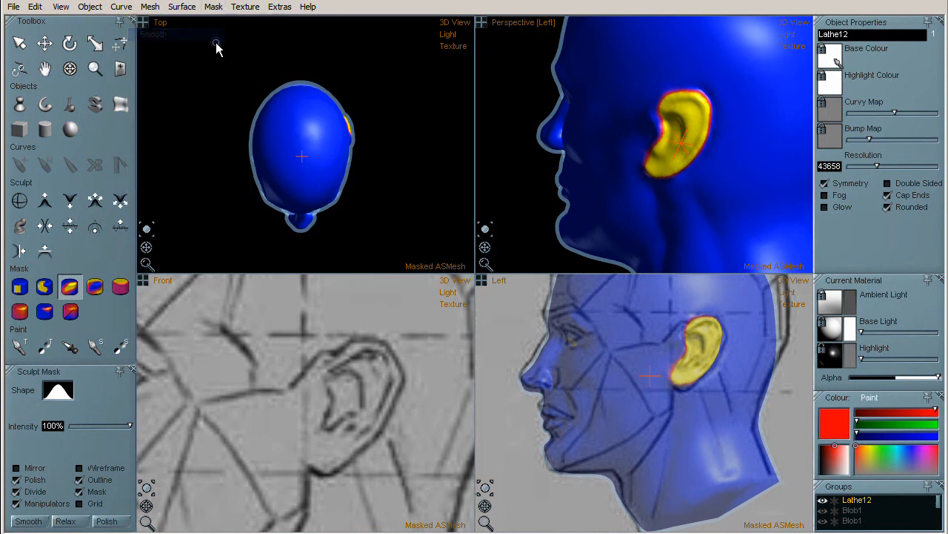
# - Rotate the masked ear so its back edge swings out from the skull, and adjust its position from above
pyautogui.click(70, 44)
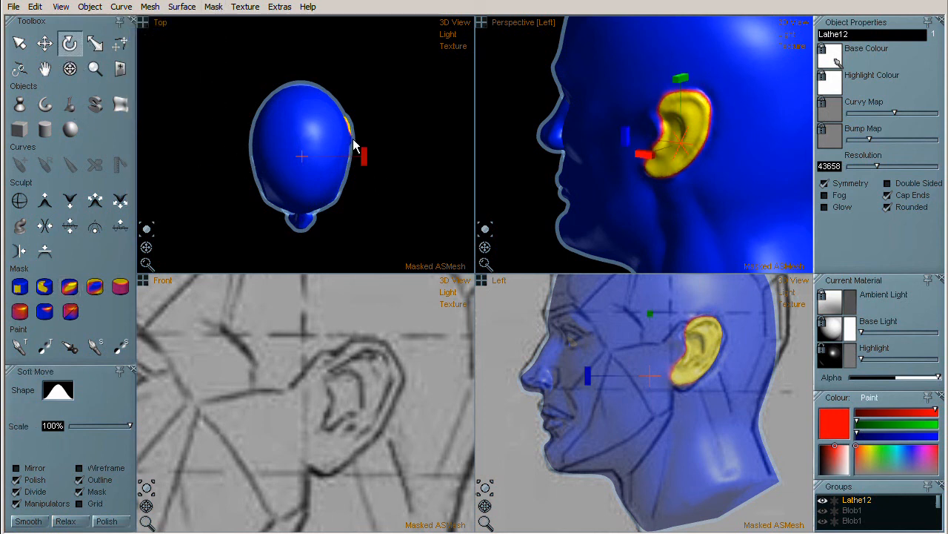
pyautogui.moveTo(351, 138)
pyautogui.mouseDown()
pyautogui.moveTo(323, 159)
pyautogui.moveTo(363, 135)
pyautogui.mouseUp()
pyautogui.press('w')
pyautogui.moveTo(363, 137); pyautogui.dragTo(362, 138)
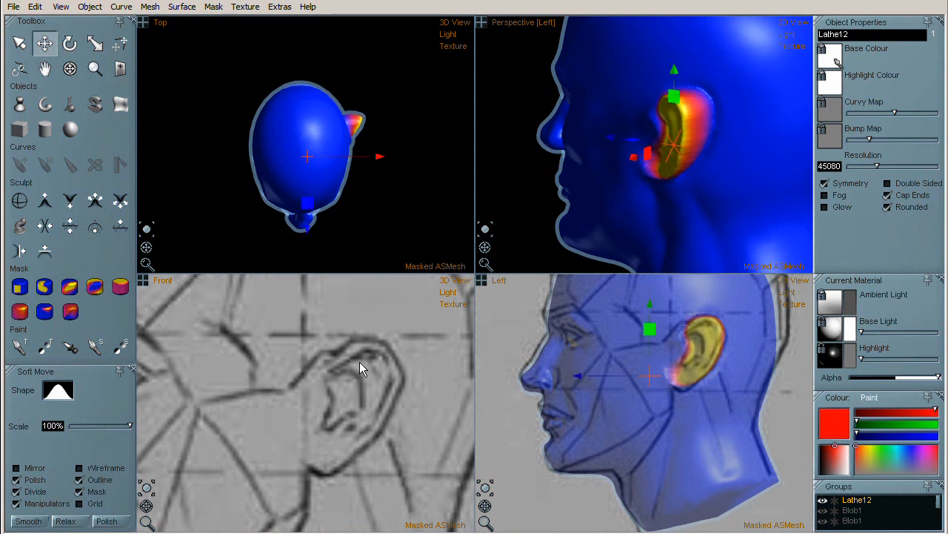
# - Align the masked ear with the front reference drawing, rotating it slightly back towards the skull, and clear the mask
pyautogui.scroll(-5, 360, 363)
pyautogui.moveTo(272, 426); pyautogui.dragTo(381, 400, button='middle')
pyautogui.scroll(3, 312, 402)
pyautogui.moveTo(403, 404); pyautogui.dragTo(399, 405)
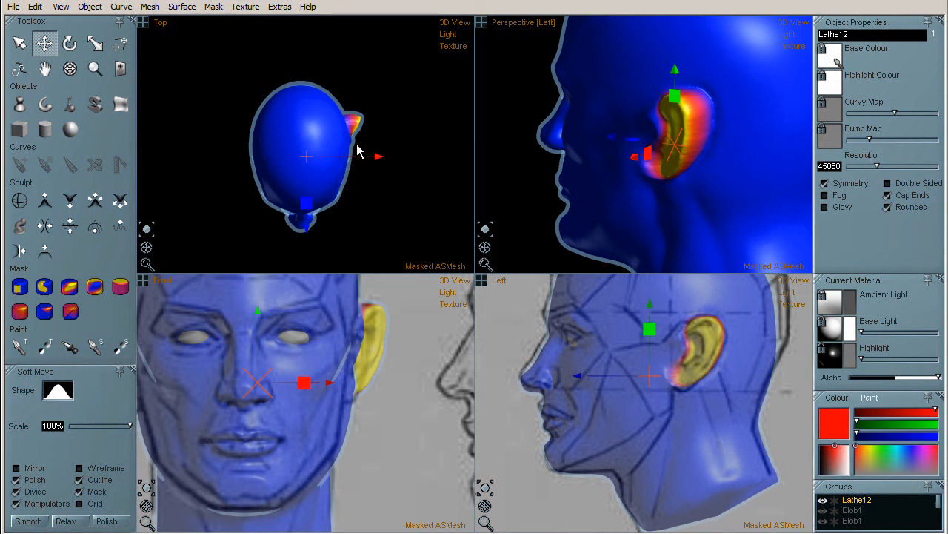
pyautogui.press('s')
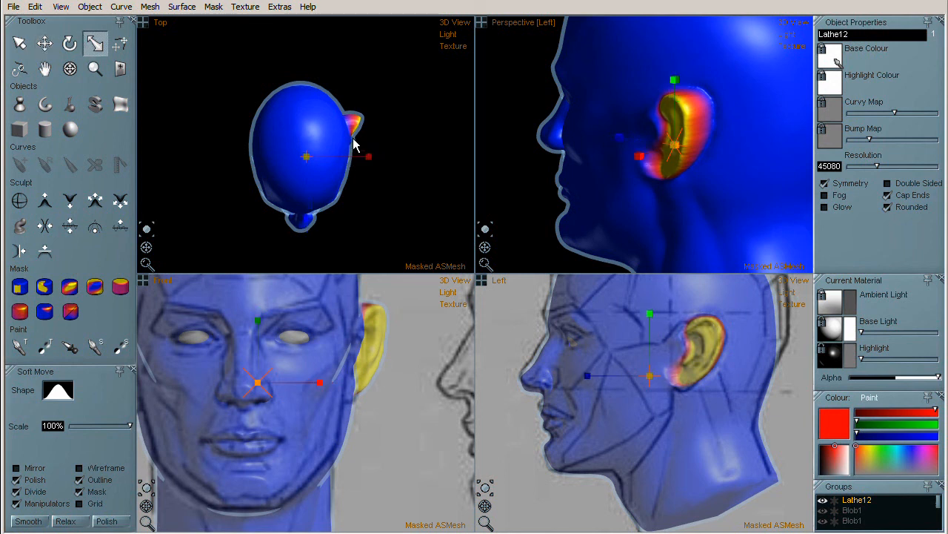
pyautogui.press('r')
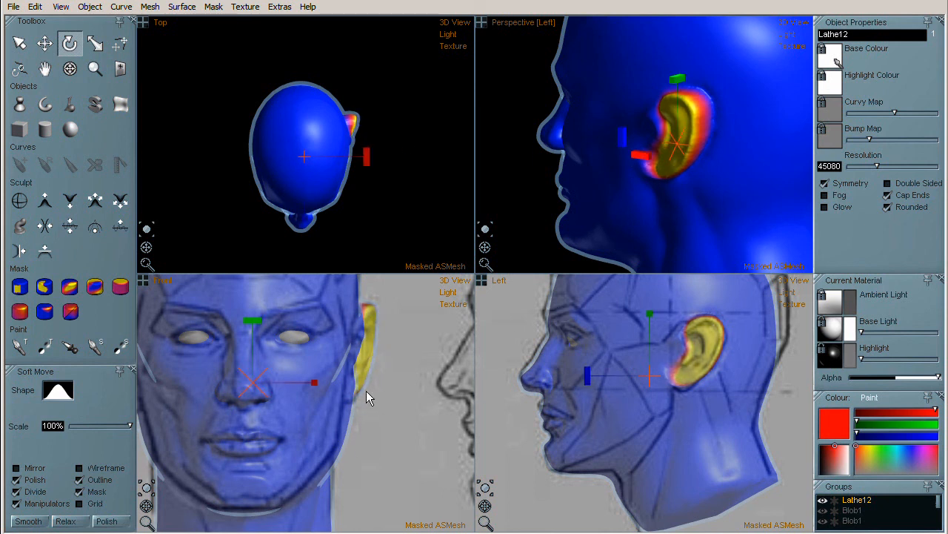
pyautogui.moveTo(684, 201); pyautogui.dragTo(644, 226, button='middle')
pyautogui.hotkey('ctrl', 'd')
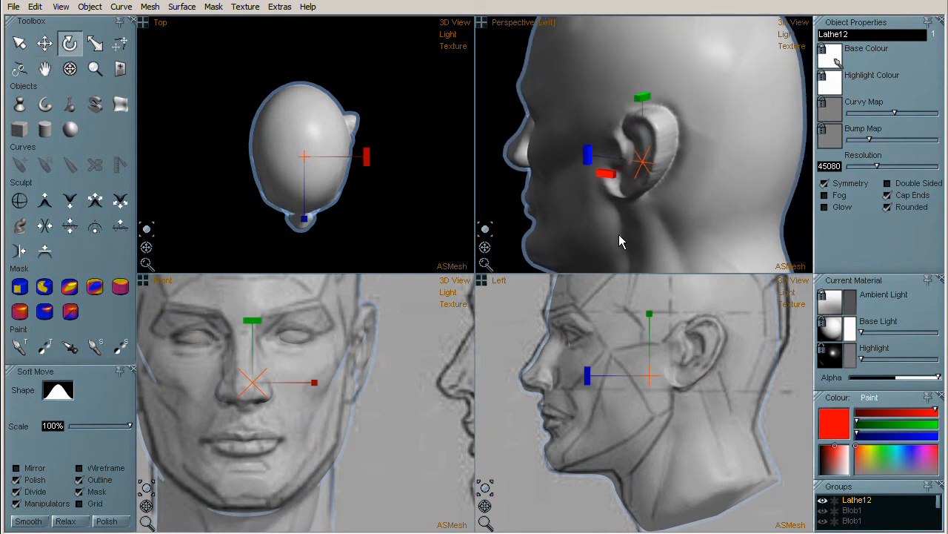
# - Smooth the ear's rear rim at 100% intensity and carve a groove behind it at 9% intensity and 11% pinch
pyautogui.click(69, 225)
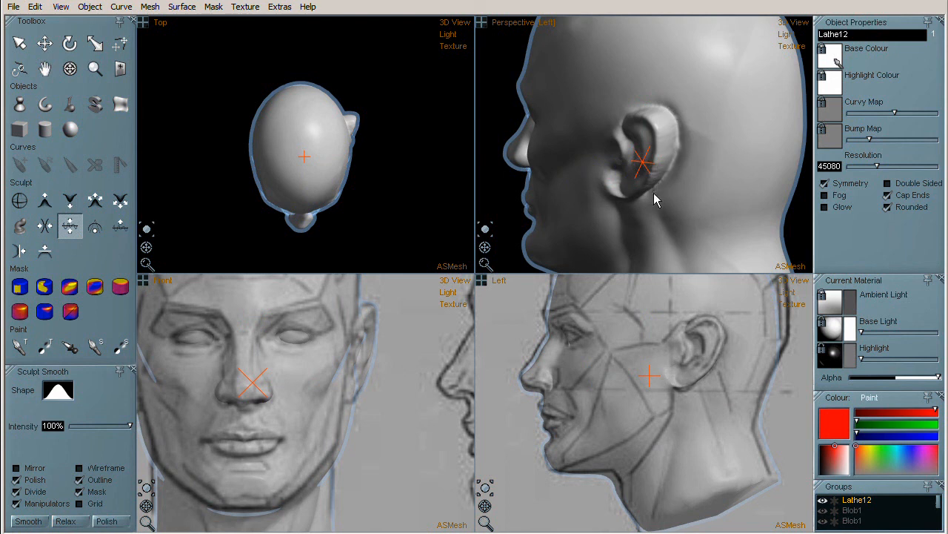
pyautogui.moveTo(676, 135); pyautogui.dragTo(669, 114)
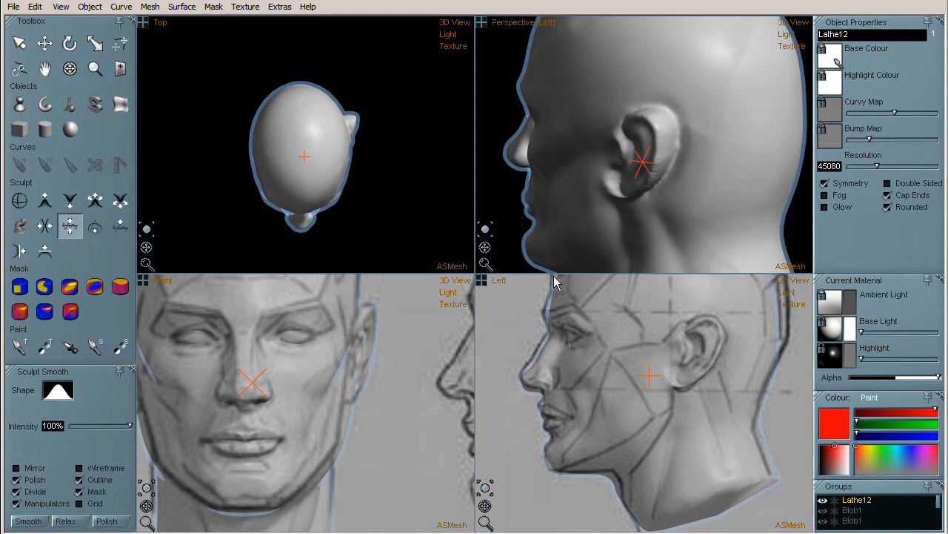
pyautogui.moveTo(485, 252); pyautogui.dragTo(443, 249)
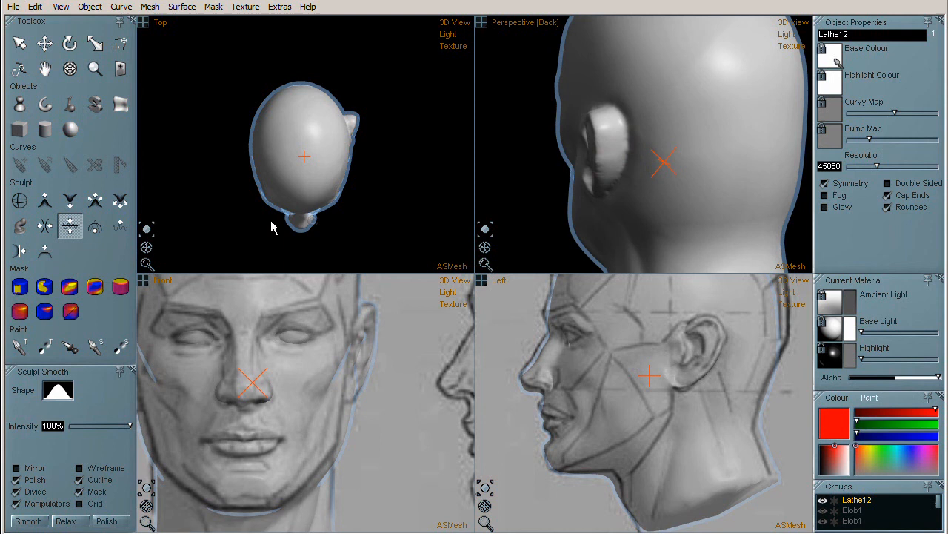
pyautogui.click(70, 201)
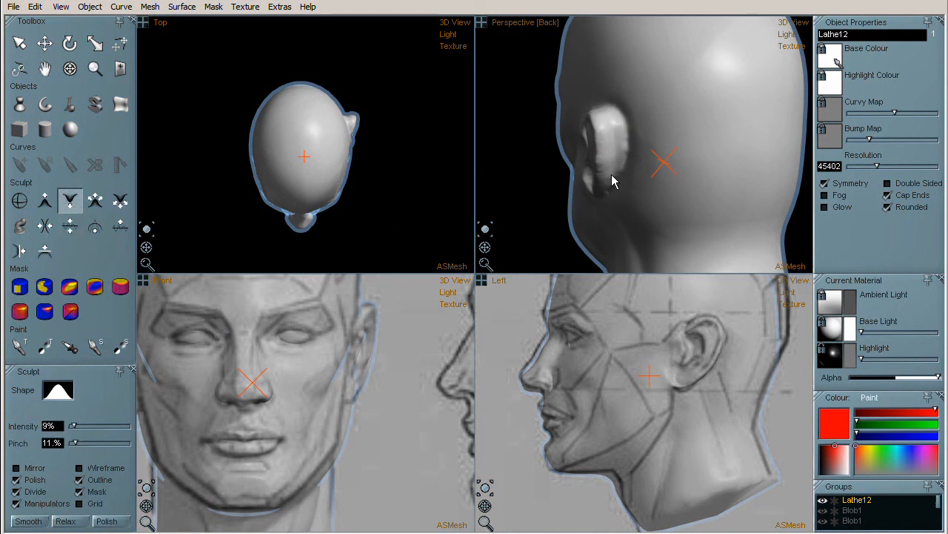
pyautogui.moveTo(617, 174); pyautogui.dragTo(612, 152)
pyautogui.moveTo(606, 200); pyautogui.dragTo(604, 108)
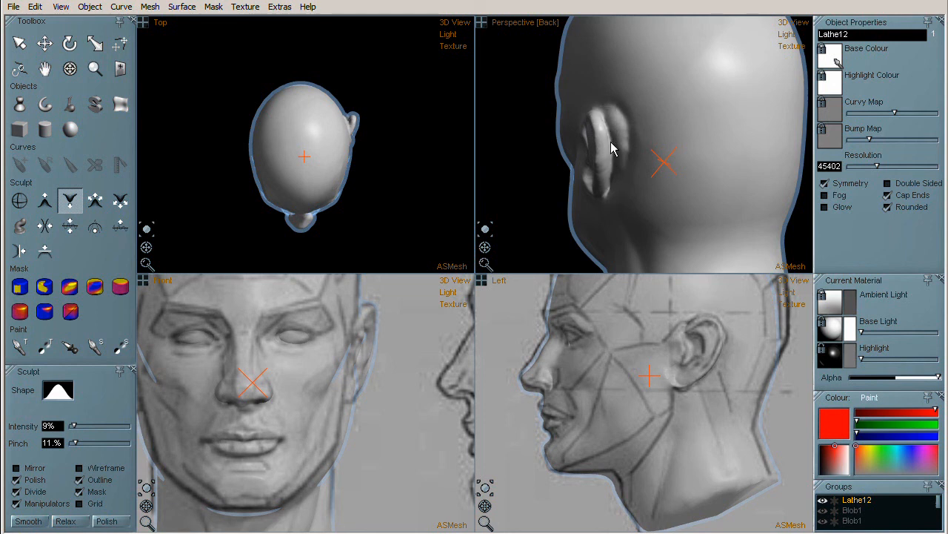
# - Sink the bulge behind the ear flush with the skull and define the ear's upper rim at 9% intensity
pyautogui.click(46, 254)
pyautogui.click(20, 253)
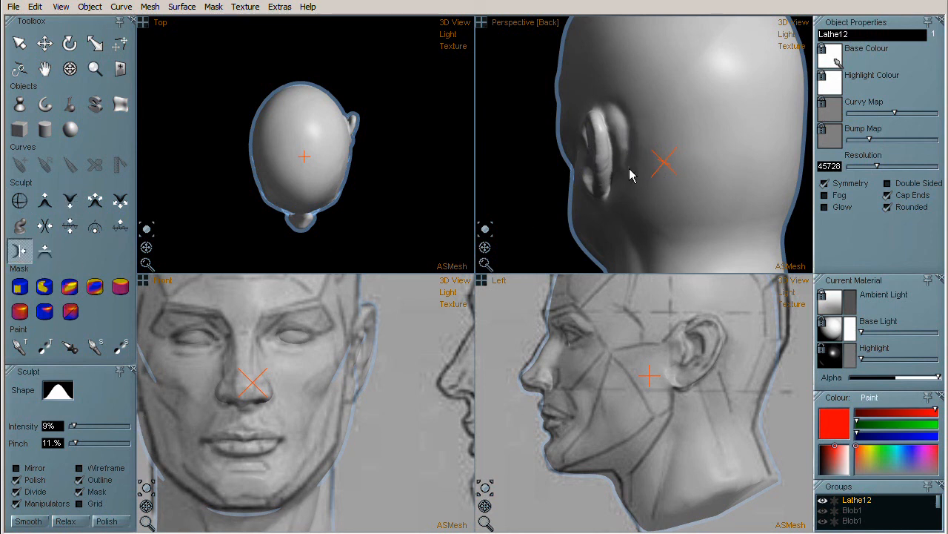
pyautogui.moveTo(628, 150); pyautogui.dragTo(626, 129)
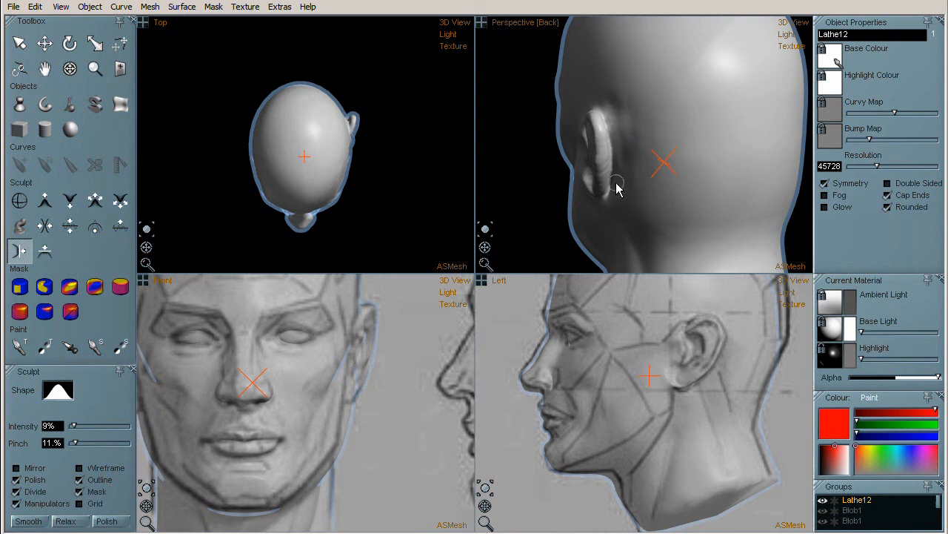
pyautogui.moveTo(492, 250); pyautogui.dragTo(548, 246)
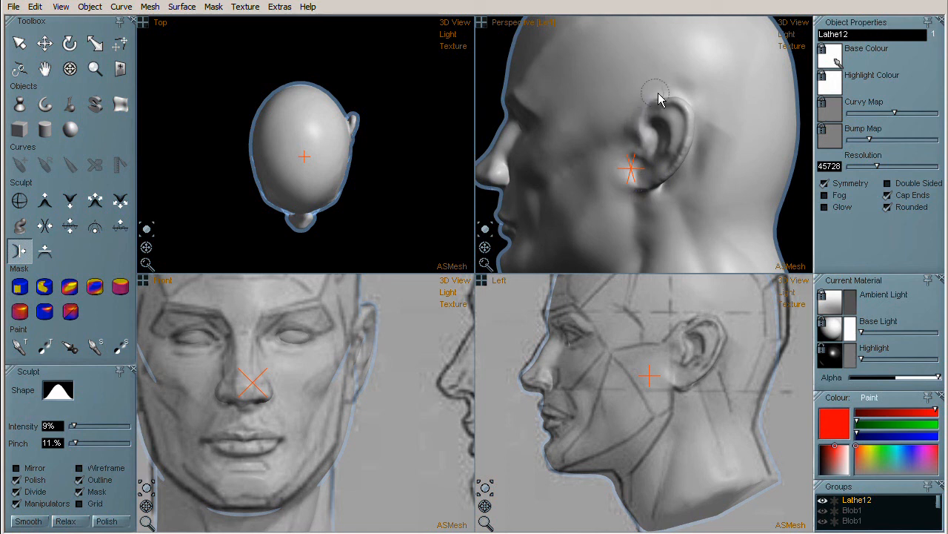
pyautogui.click(50, 201)
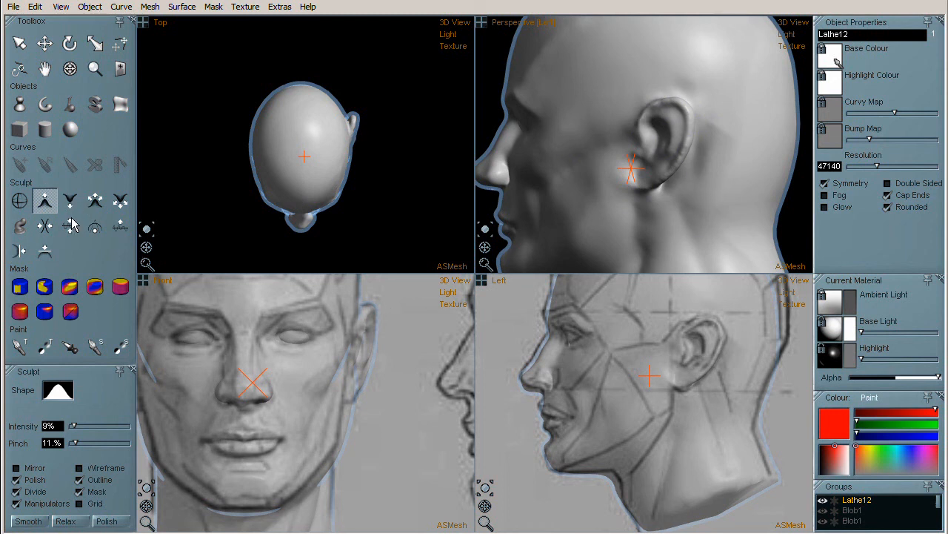
# - Using the wireframe as a guide, mask the dense mesh above and behind the ear and reduce its polygons
pyautogui.press('w')
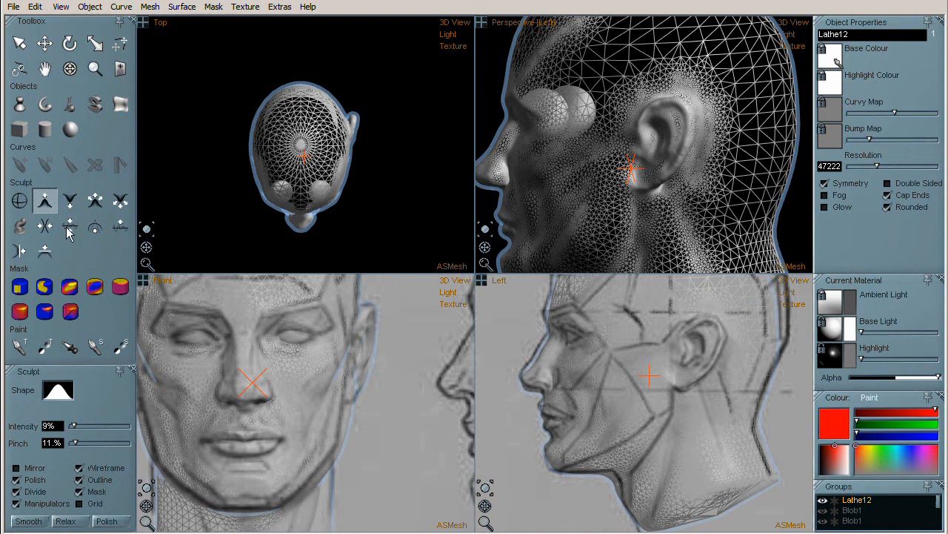
pyautogui.click(69, 286)
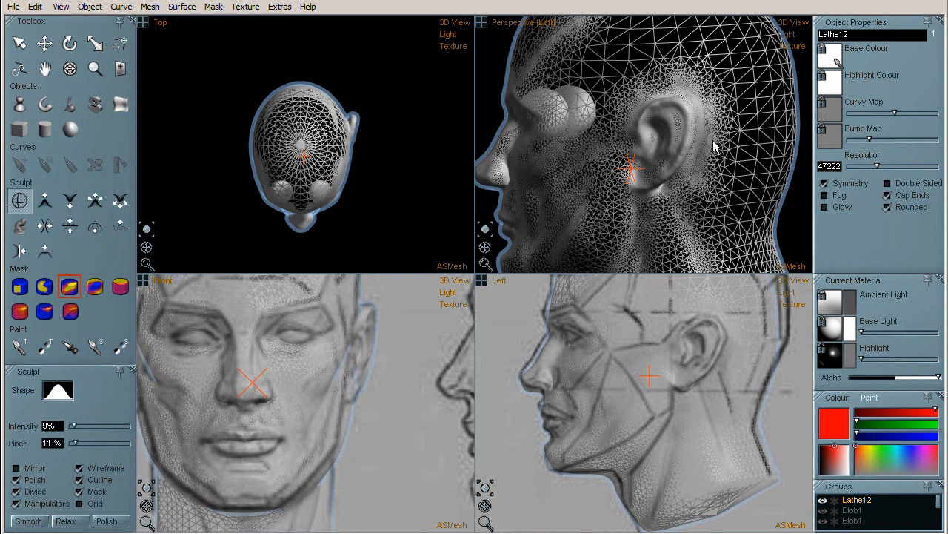
pyautogui.moveTo(720, 166)
pyautogui.mouseDown()
pyautogui.moveTo(698, 191)
pyautogui.moveTo(717, 117)
pyautogui.moveTo(711, 95)
pyautogui.moveTo(682, 68)
pyautogui.moveTo(661, 67)
pyautogui.moveTo(631, 88)
pyautogui.moveTo(654, 83)
pyautogui.mouseUp()
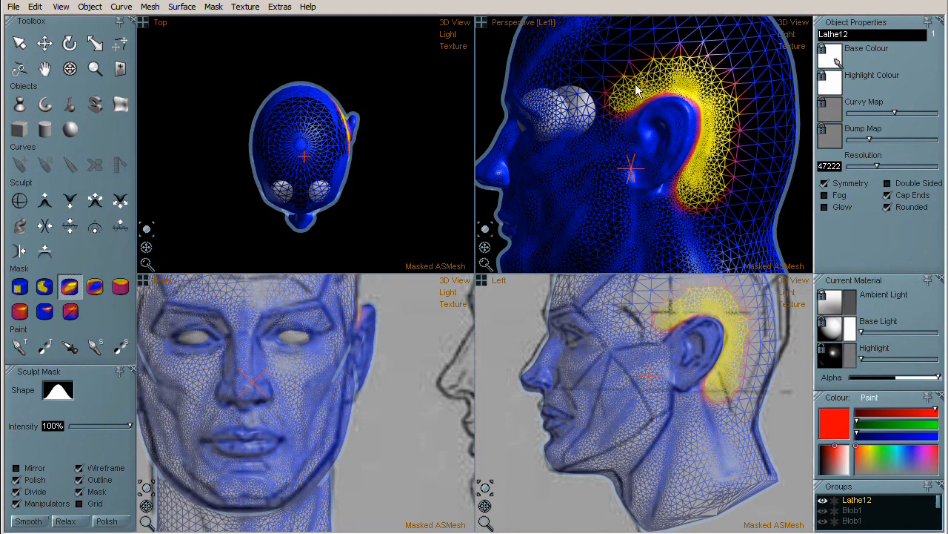
pyautogui.click(92, 7)
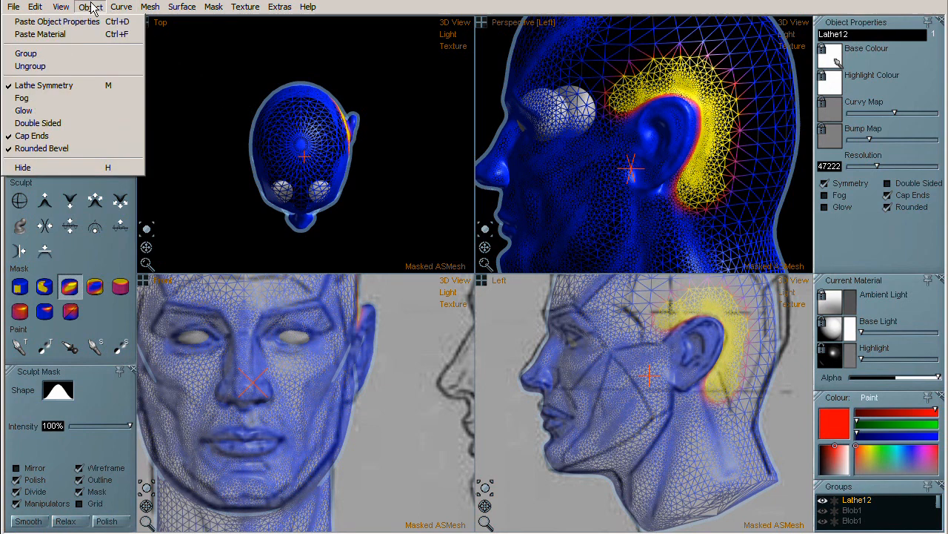
pyautogui.moveTo(152, 7)
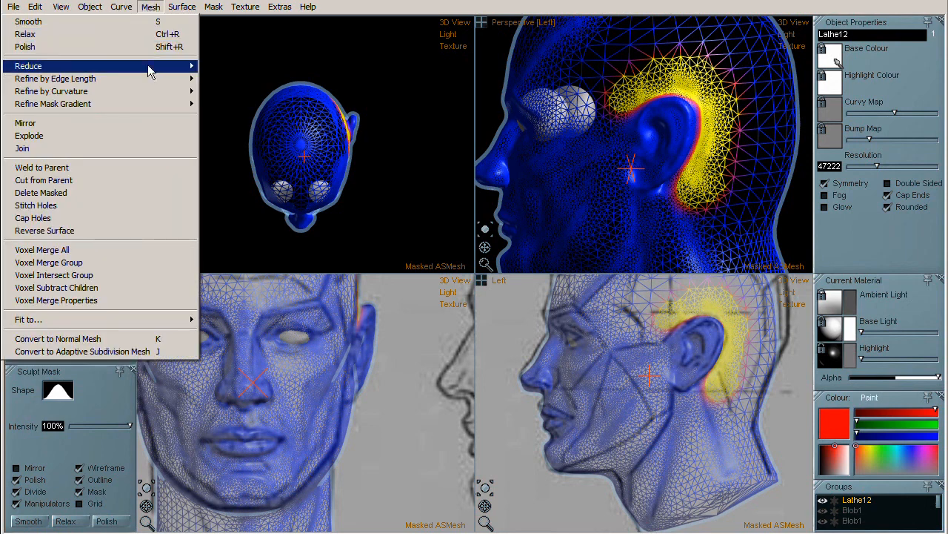
pyautogui.moveTo(188, 71)
pyautogui.click(236, 105)
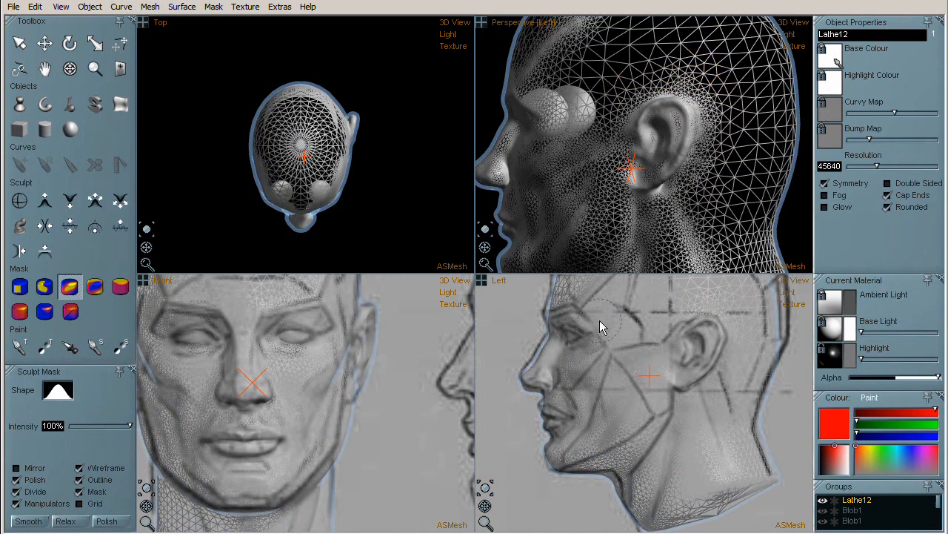
pyautogui.press('w')
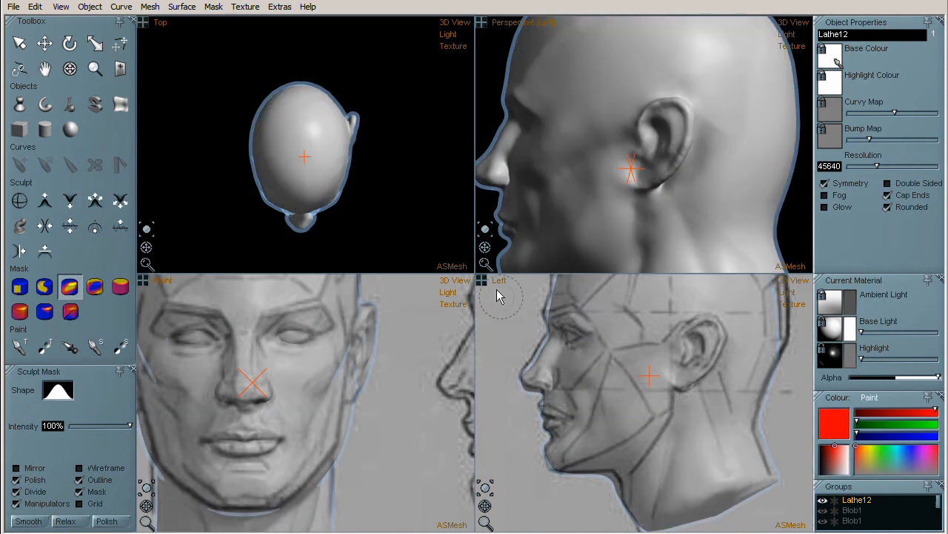
# - Examine the whole head from the side and front in a maximised perspective view
pyautogui.moveTo(484, 246); pyautogui.dragTo(553, 247)
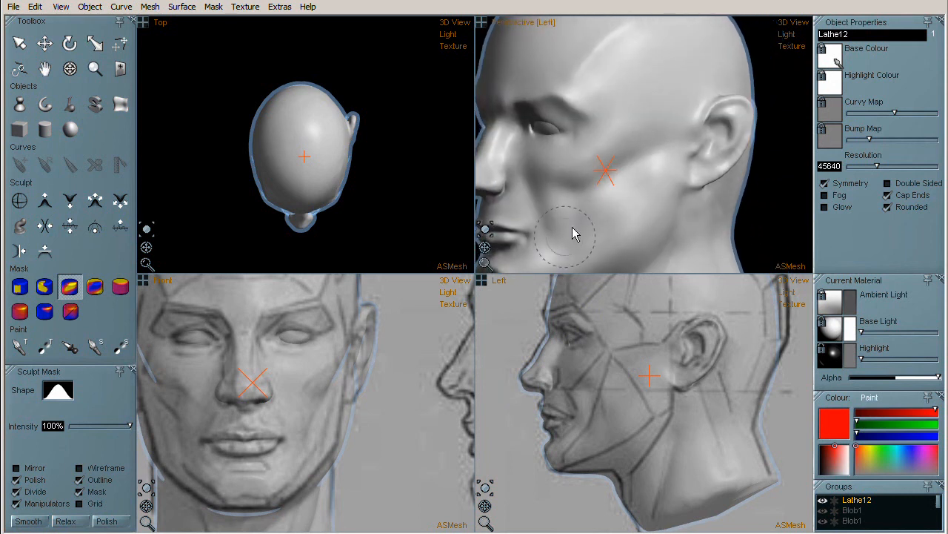
pyautogui.scroll(-2, 604, 145)
pyautogui.moveTo(611, 185); pyautogui.dragTo(649, 184, button='middle')
pyautogui.moveTo(484, 248); pyautogui.dragTo(512, 254)
pyautogui.scroll(-2, 602, 227)
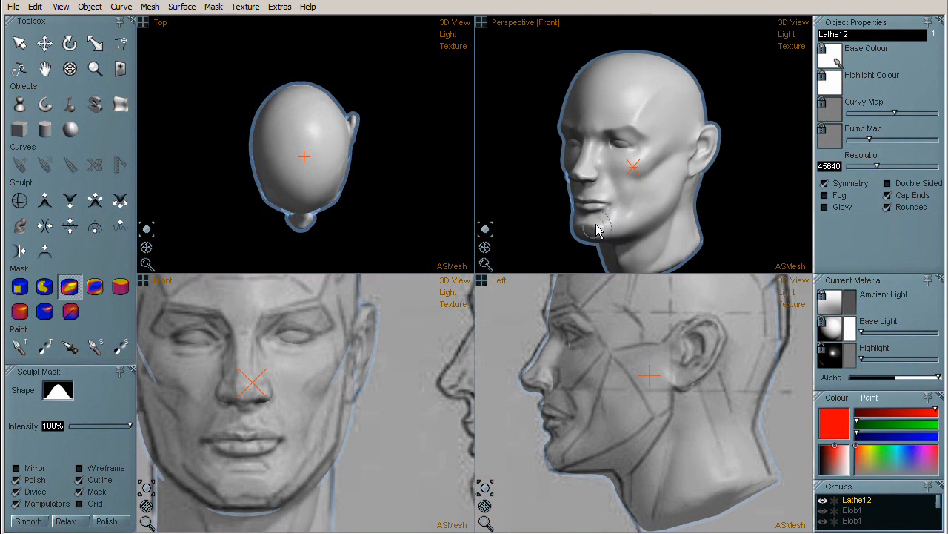
pyautogui.moveTo(621, 223); pyautogui.dragTo(621, 205, button='middle')
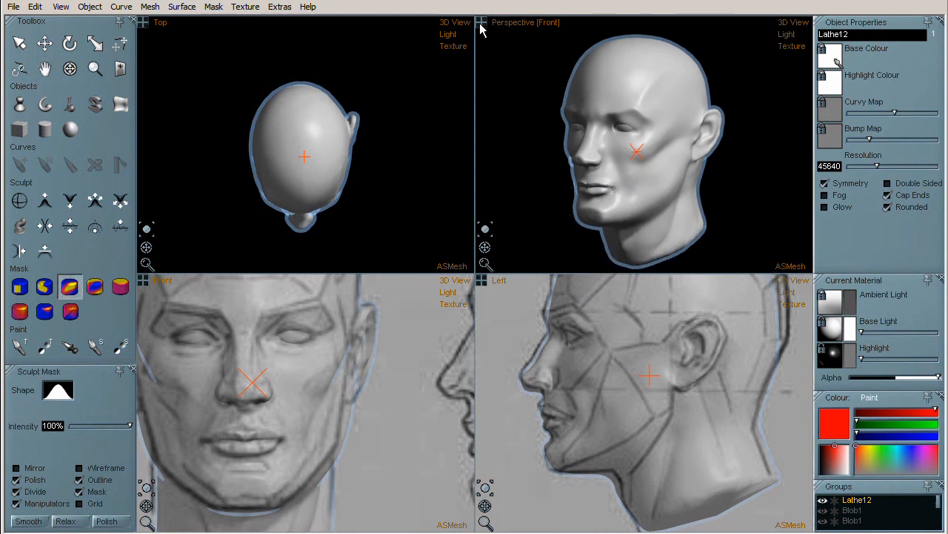
pyautogui.click(481, 22)
pyautogui.moveTo(498, 375); pyautogui.dragTo(507, 355, button='middle')
pyautogui.moveTo(146, 506); pyautogui.dragTo(178, 445)
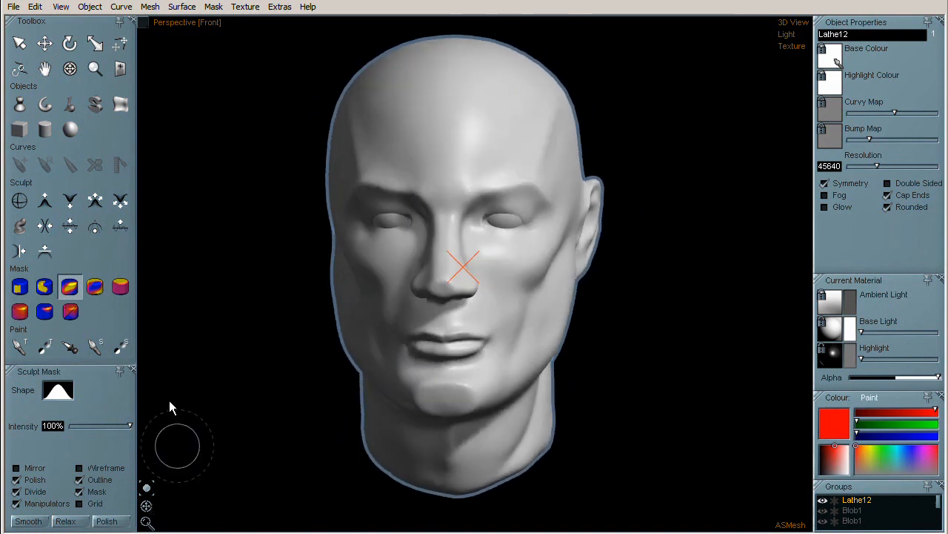
# - Mirror the head mesh to copy the finished ear onto the opposite side
pyautogui.click(90, 7)
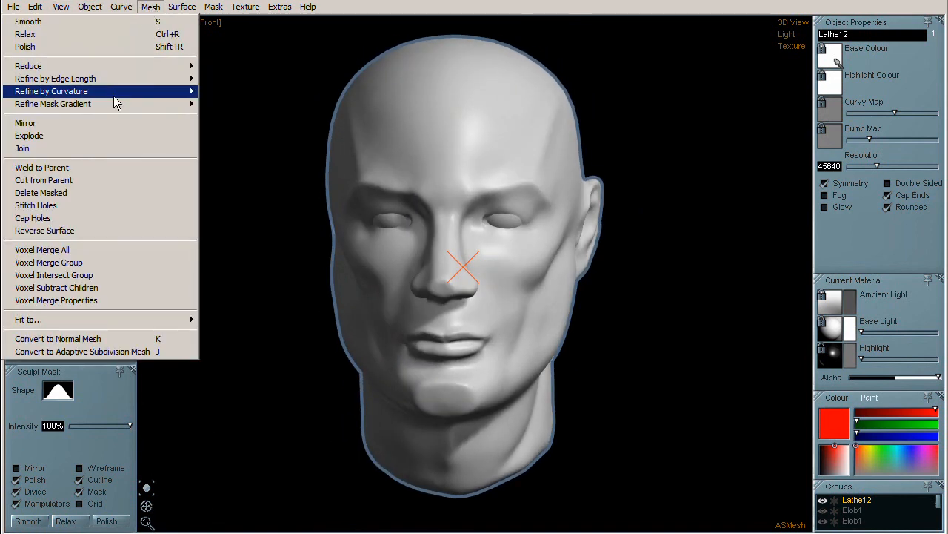
pyautogui.click(120, 126)
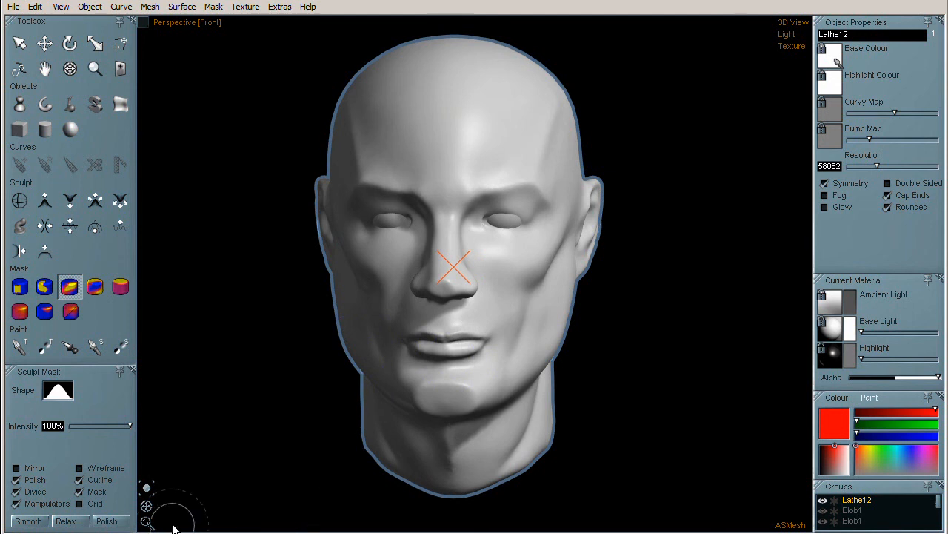
pyautogui.moveTo(146, 512); pyautogui.dragTo(91, 506)
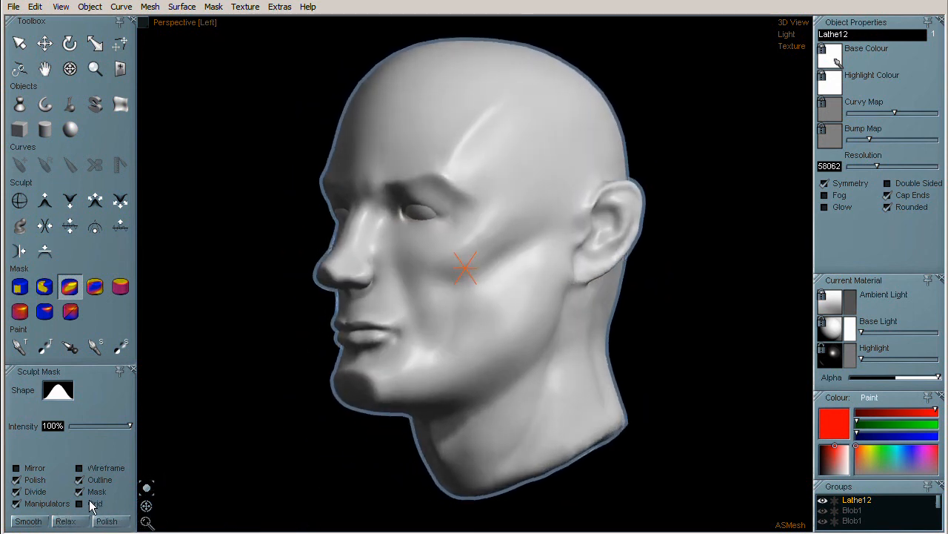
# - Save the head model under the file name h6
pyautogui.click(13, 6)
pyautogui.click(37, 54)
pyautogui.write('h6')
pyautogui.press('Return')
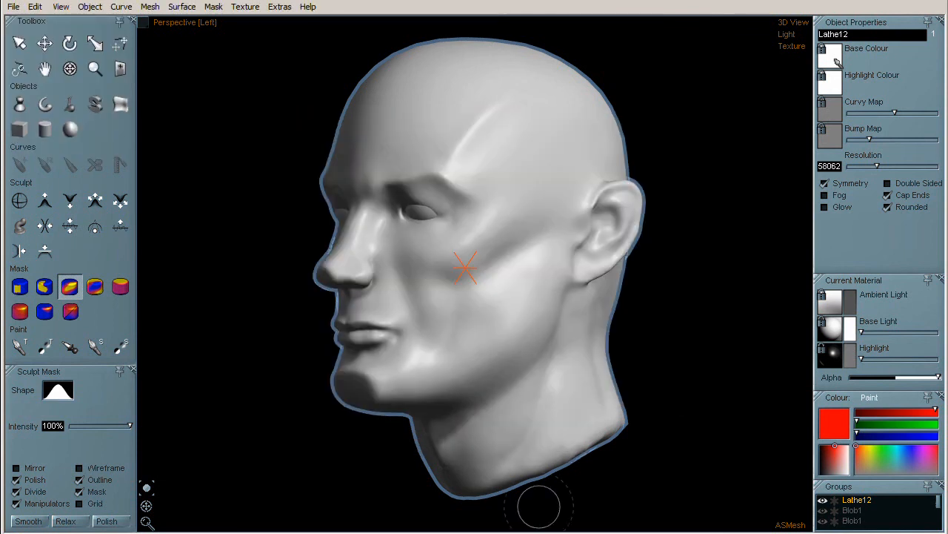